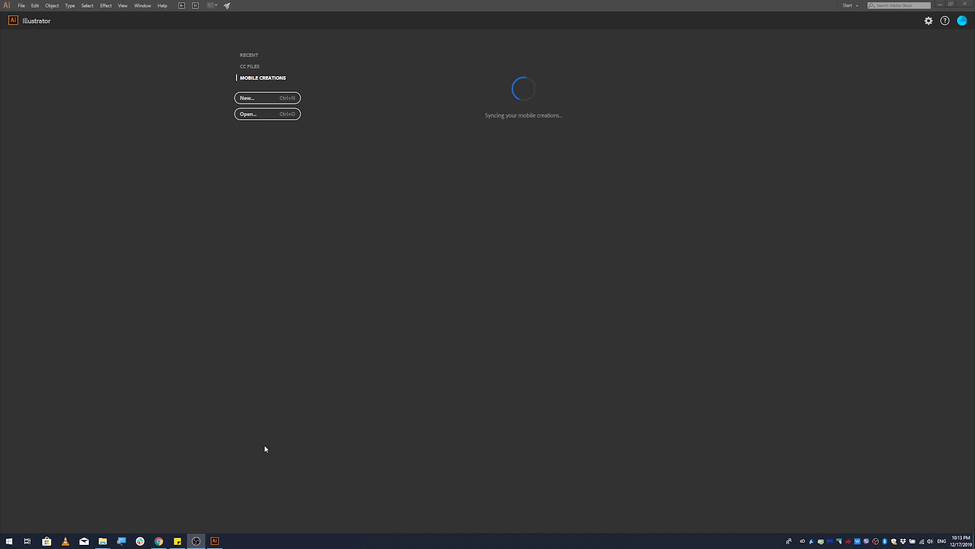
Switch to Chrome and look through the artwork posts on the open Instagram profile
click(158, 541)
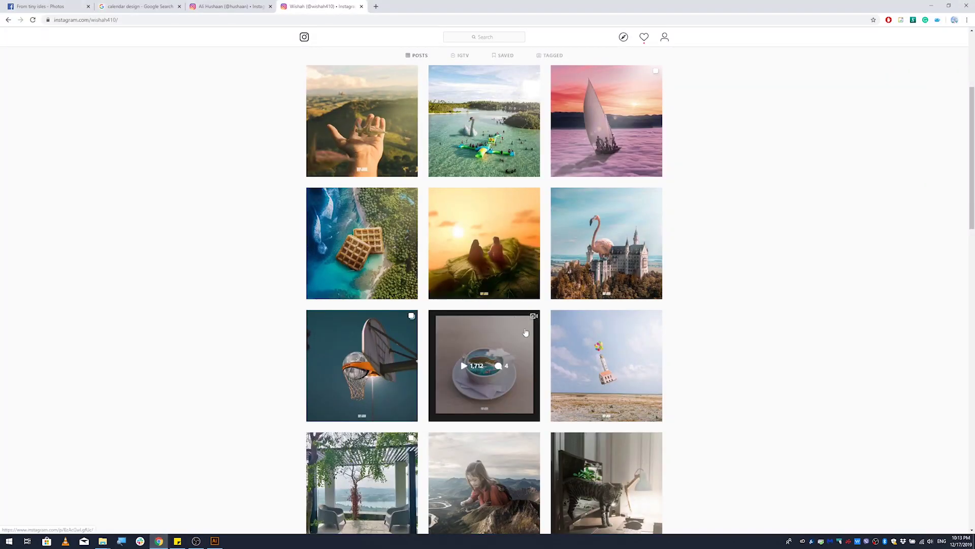
scroll(797, 303, up, 4)
scroll(797, 303, down, 5)
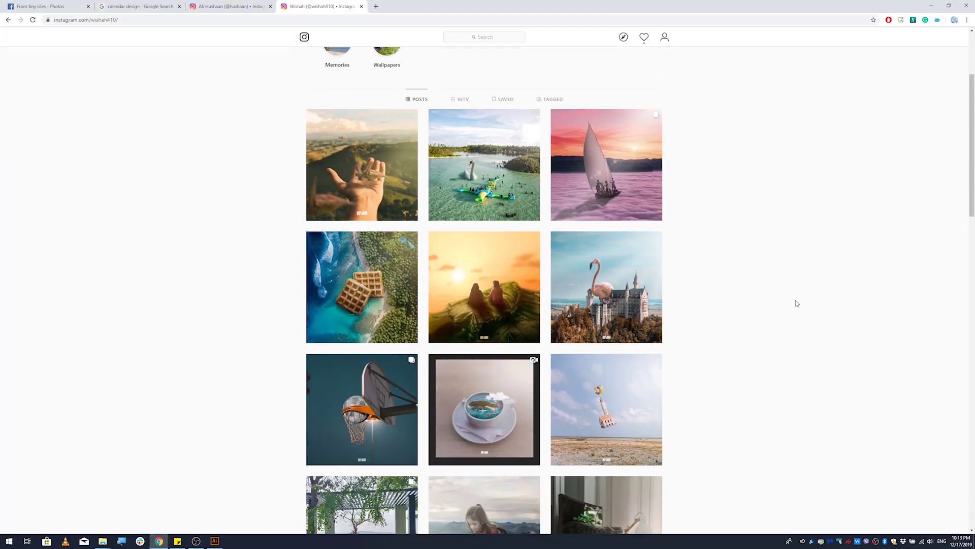
scroll(797, 303, down, 2)
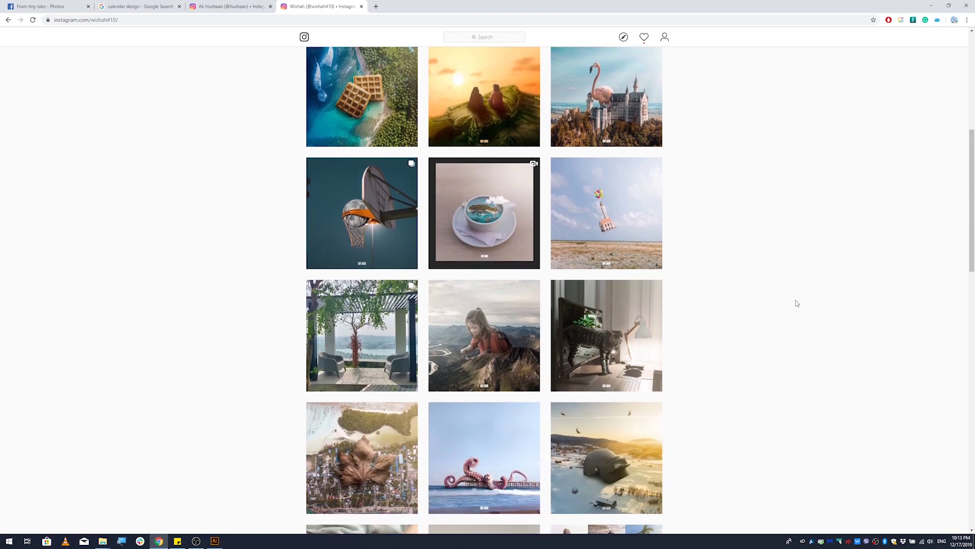
scroll(797, 303, up, 6)
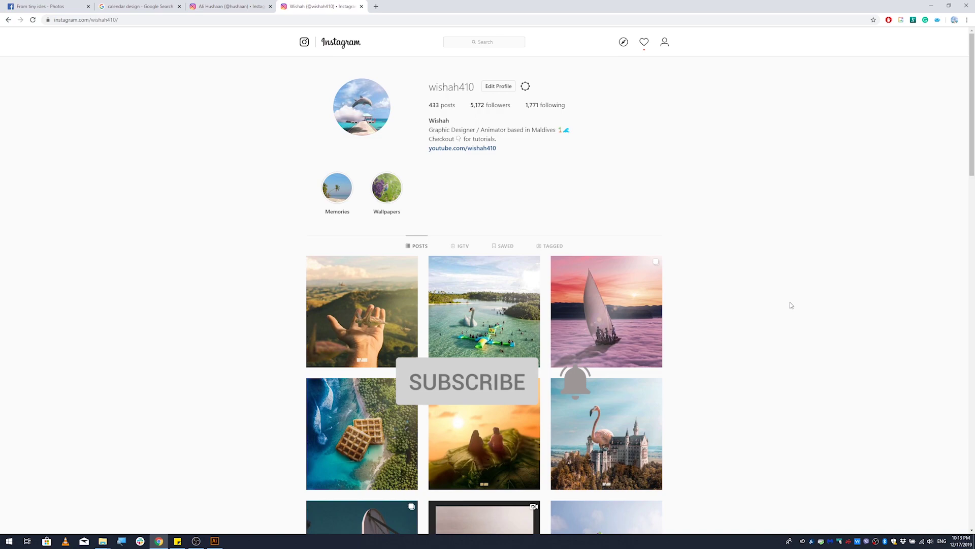
scroll(731, 213, down, 4)
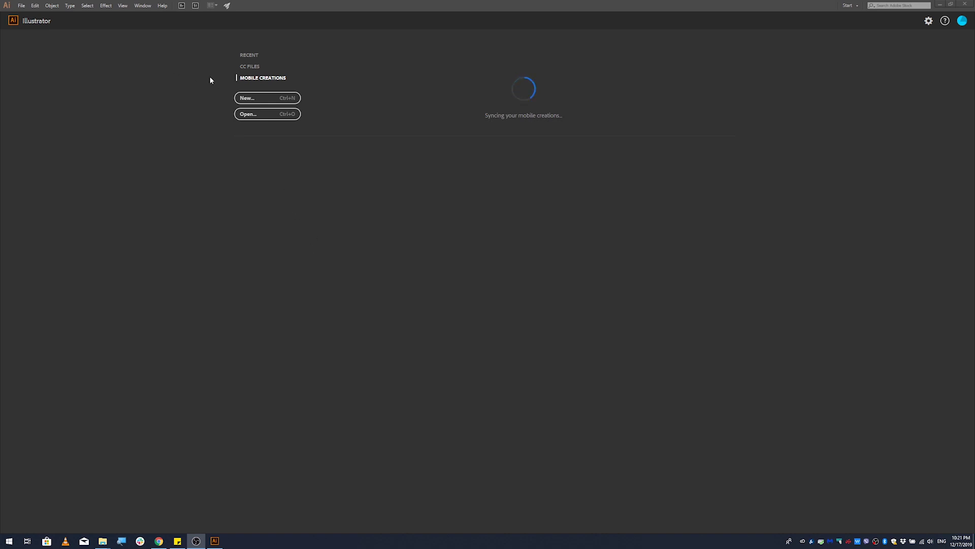
Start a new Illustrator document and name it Calendar 2020
click(21, 5)
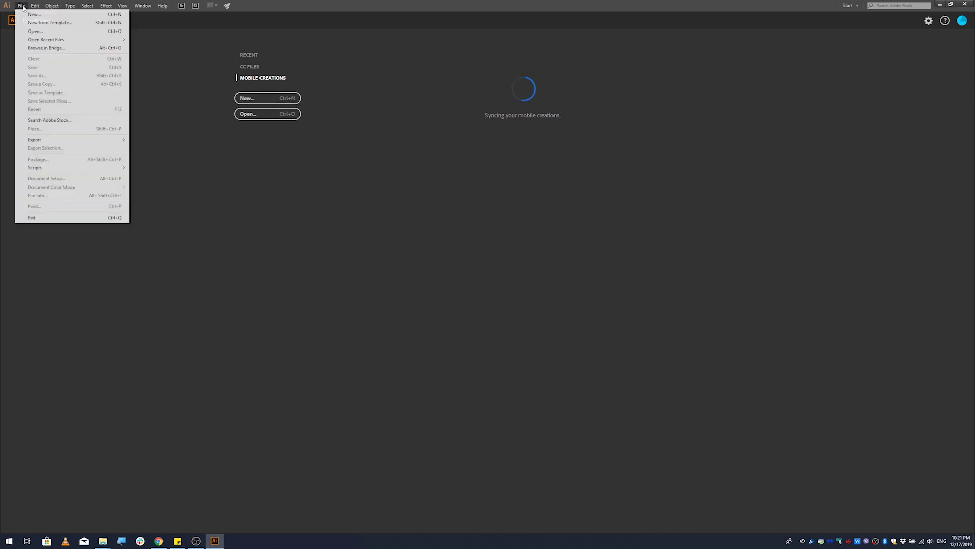
click(50, 15)
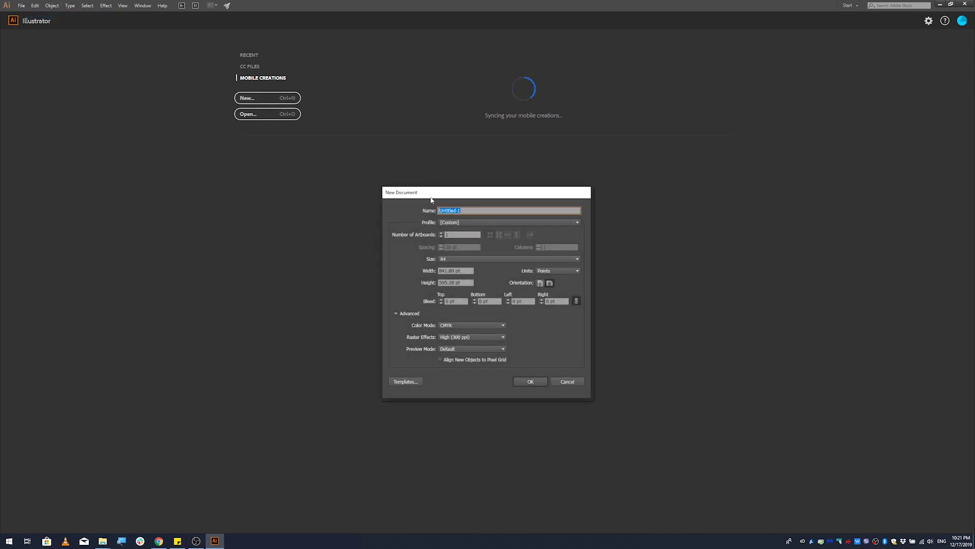
drag(432, 200, 444, 205)
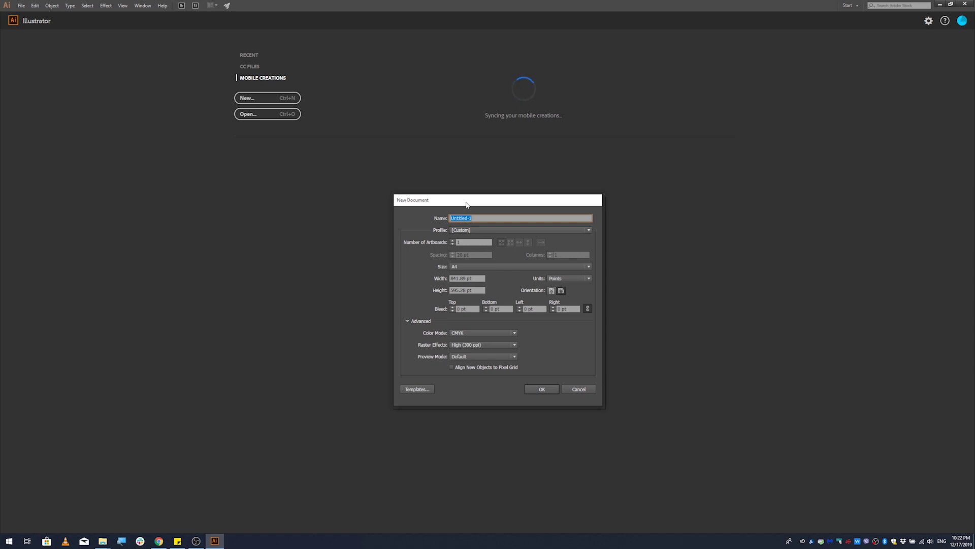
click(487, 220)
double_click(478, 217)
text(Calendar 2020)
Set the new document's units to inches, with a width of 12 in and a height of 8 in
click(464, 266)
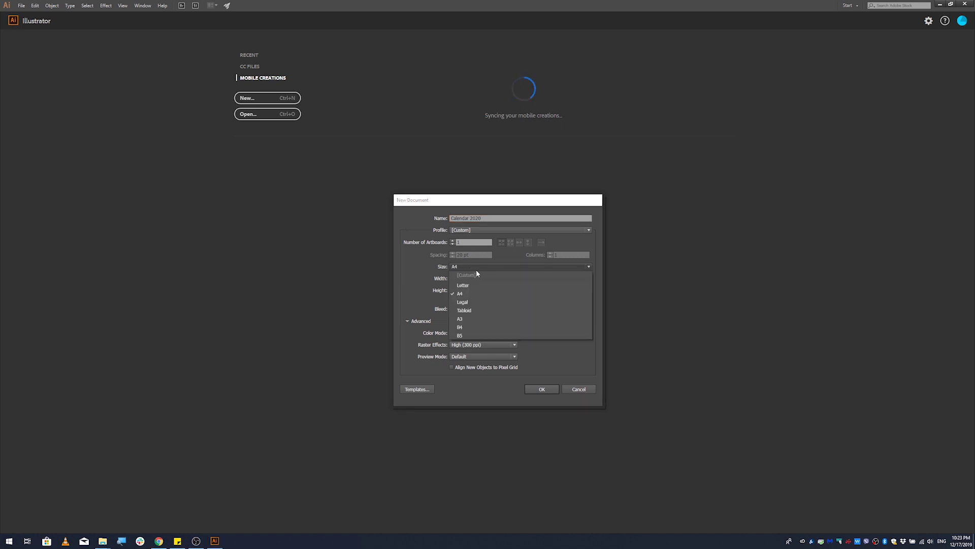
click(471, 293)
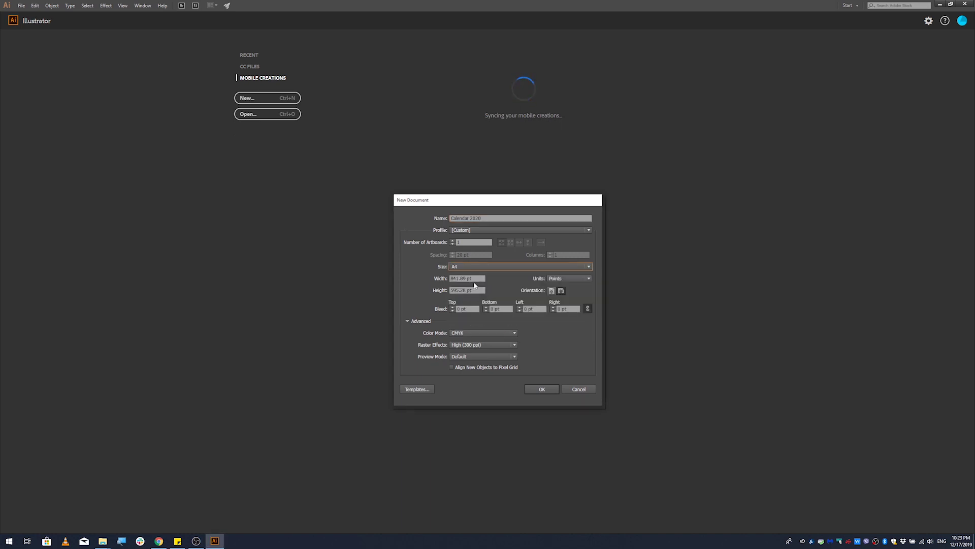
click(561, 281)
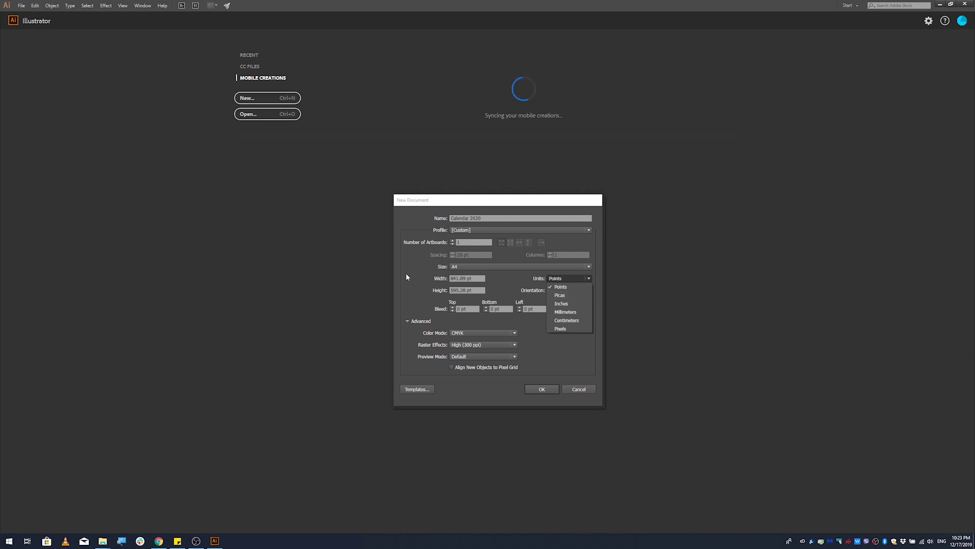
click(573, 278)
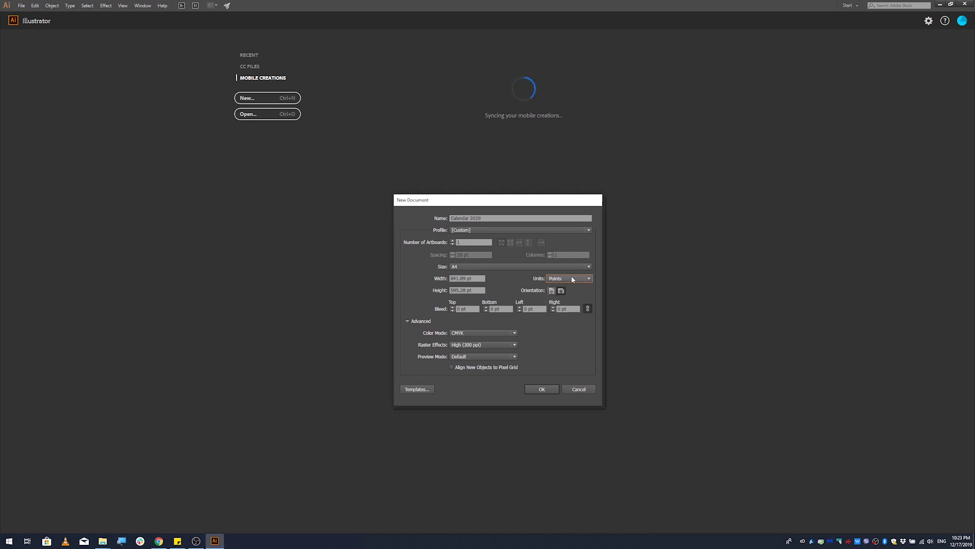
click(570, 278)
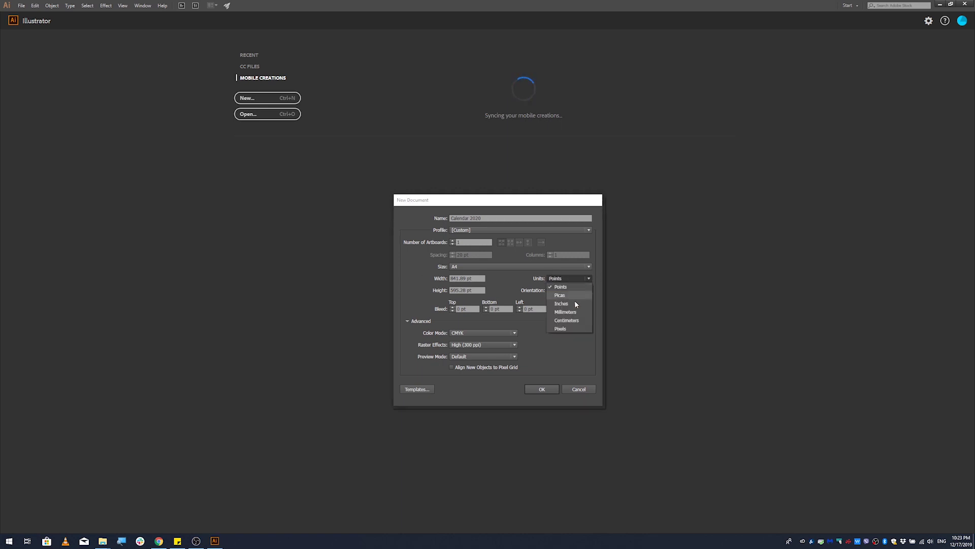
click(574, 303)
drag(474, 281, 388, 289)
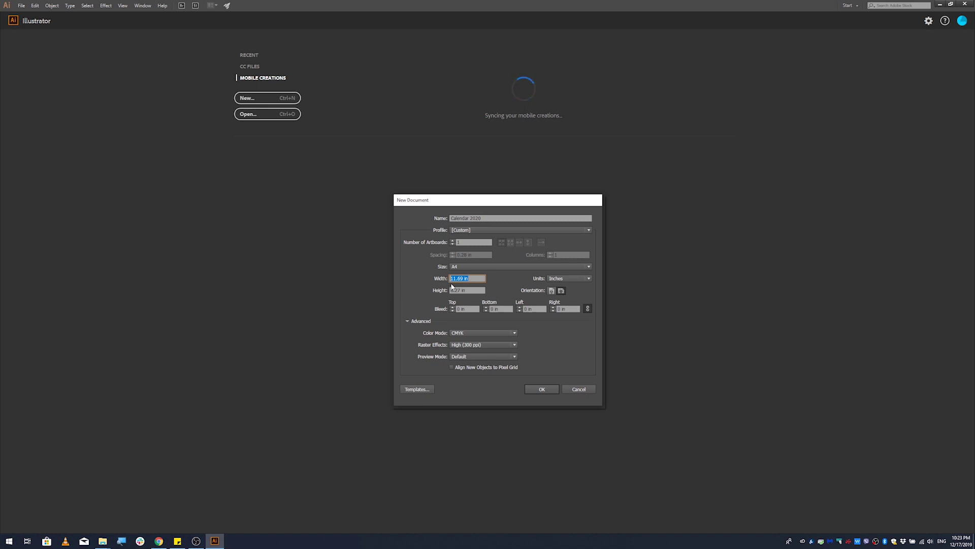
text(12)
key(Tab)
text(8)
Keep the CMYK color mode and High (300 ppi) raster effects, and create the document
click(471, 333)
click(471, 333)
click(477, 346)
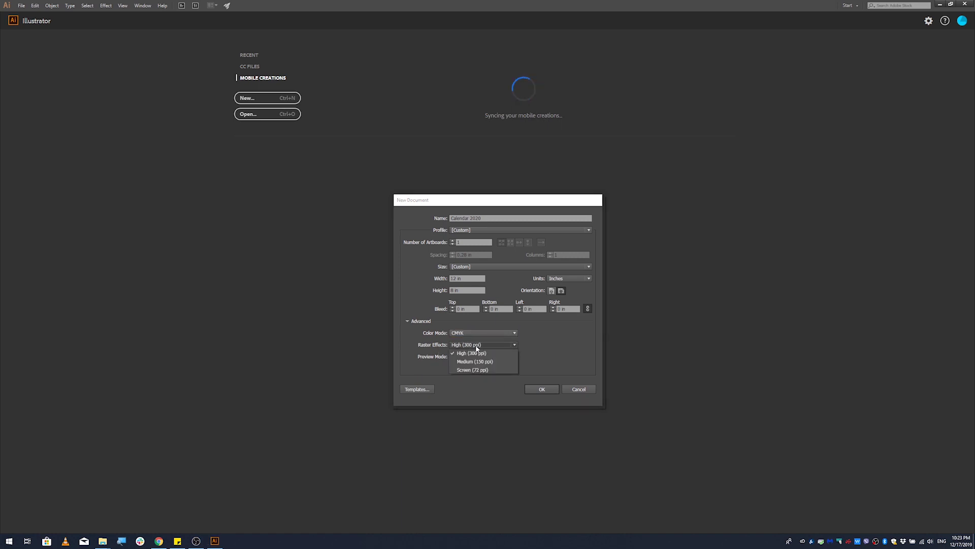
click(522, 354)
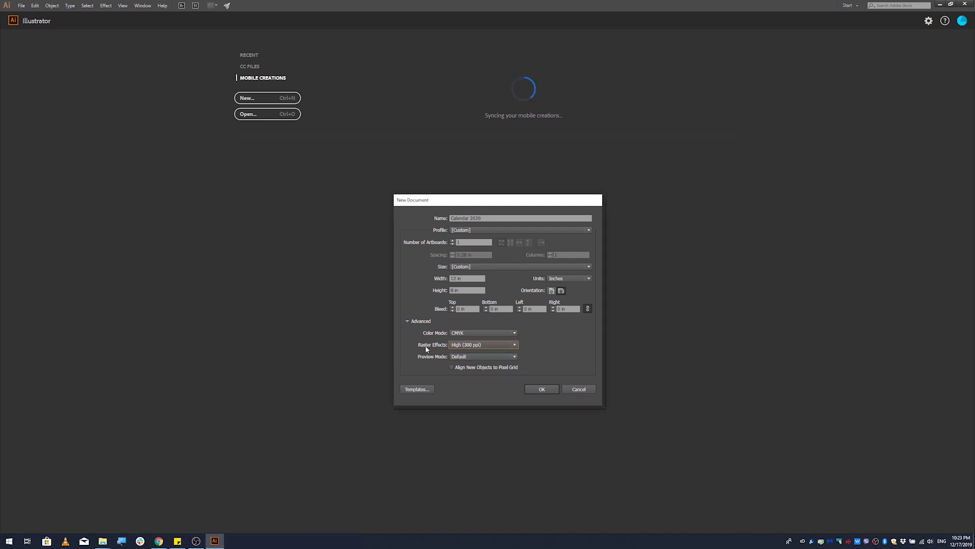
click(542, 388)
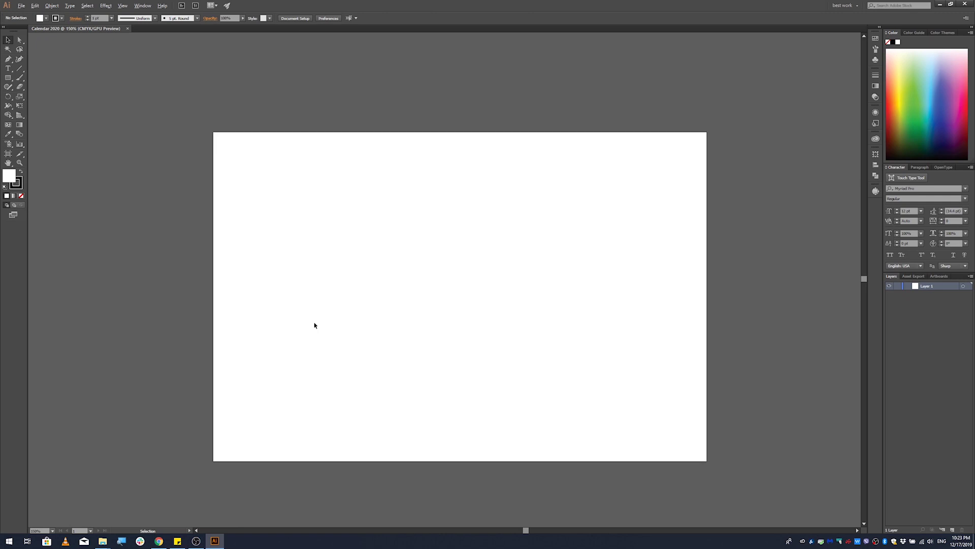
Save the document as the Illustrator file Calendar 2020.ai in the YouTube project's Calendar 2020 folder
scroll(314, 324, up, 2)
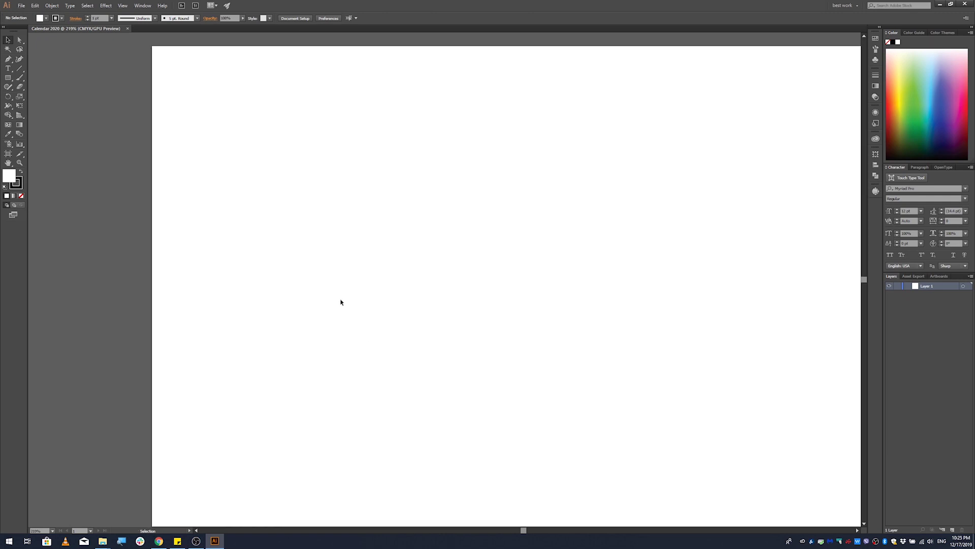
scroll(284, 292, down, 2)
scroll(479, 316, up, 1)
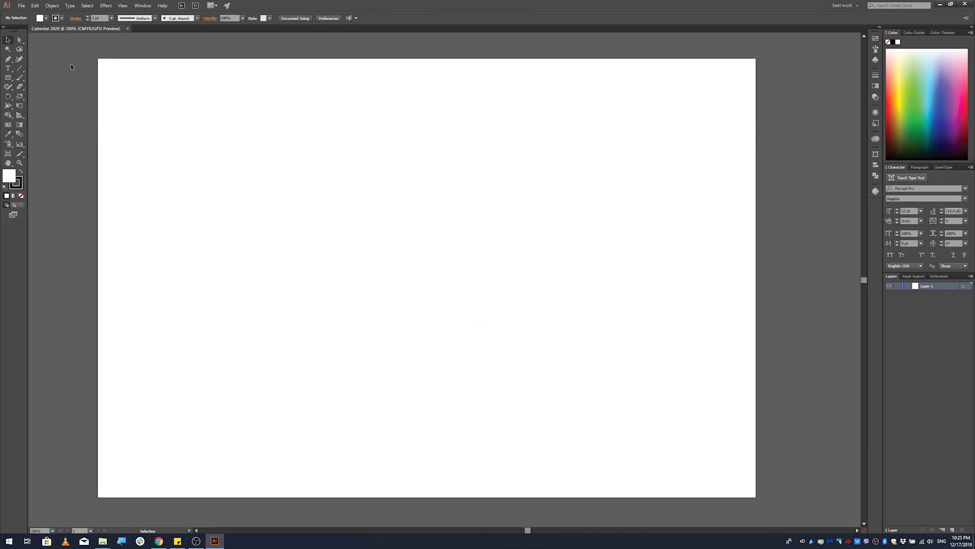
click(22, 6)
click(51, 76)
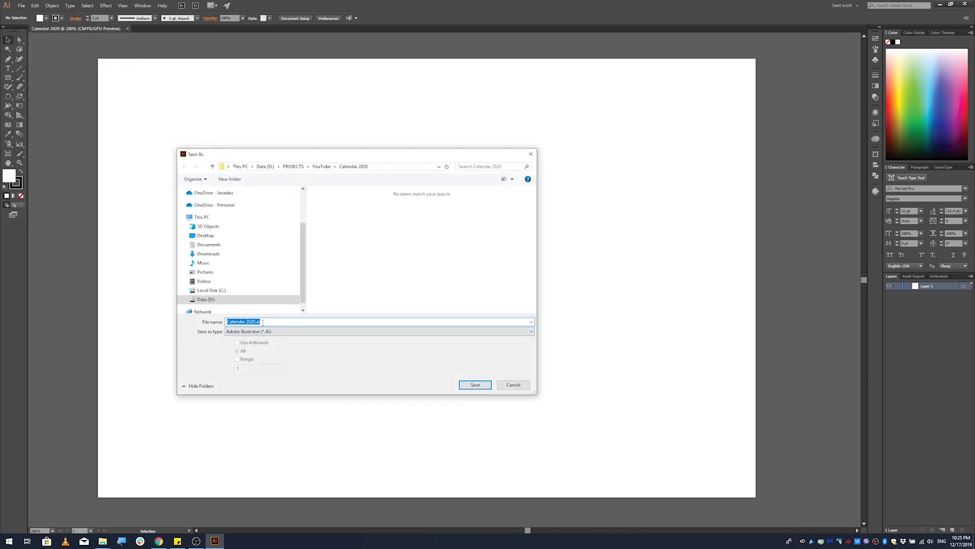
click(281, 321)
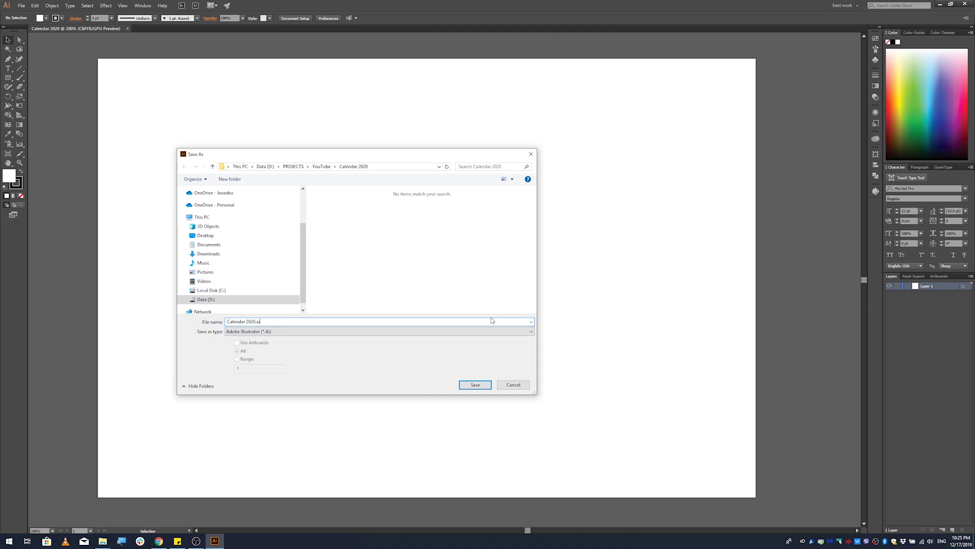
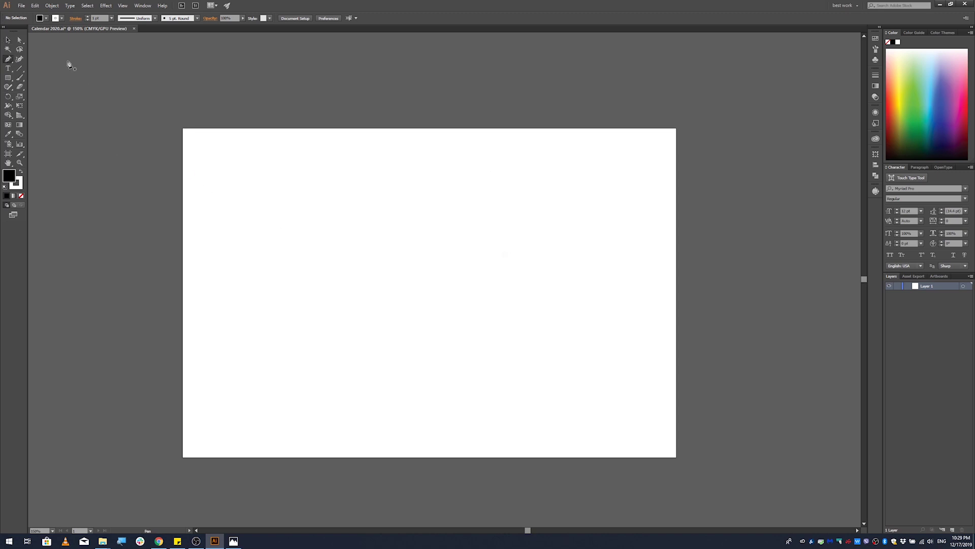
Draw a closed black Pen shape over the artboard's upper-left area with an S-curved lower edge, and shift it slightly right
drag(9, 60, 31, 59)
drag(547, 150, 548, 151)
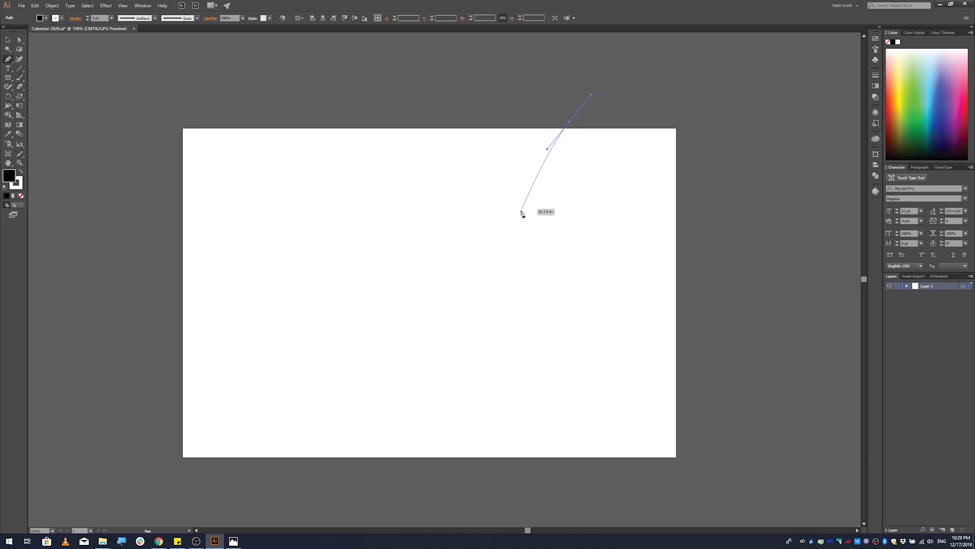
key(ctrl+z)
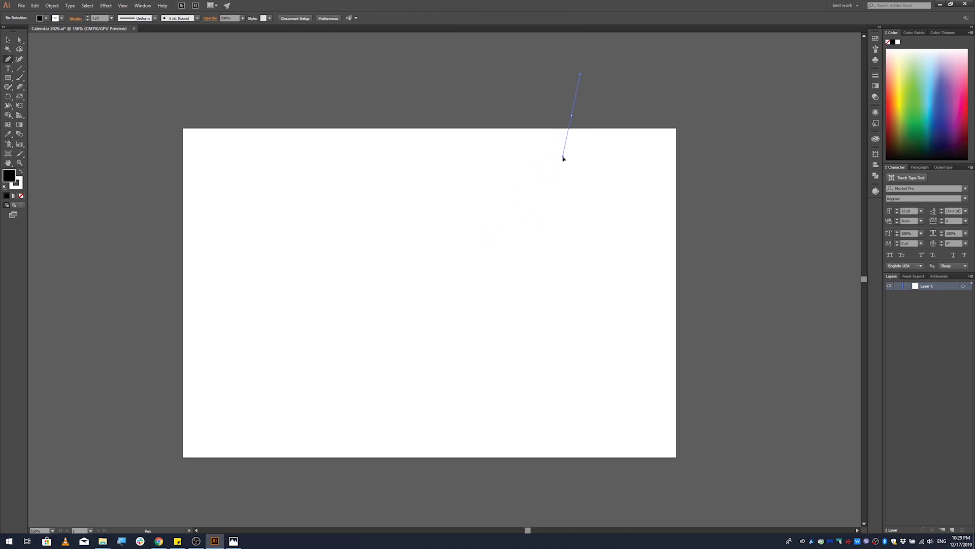
drag(563, 160, 562, 159)
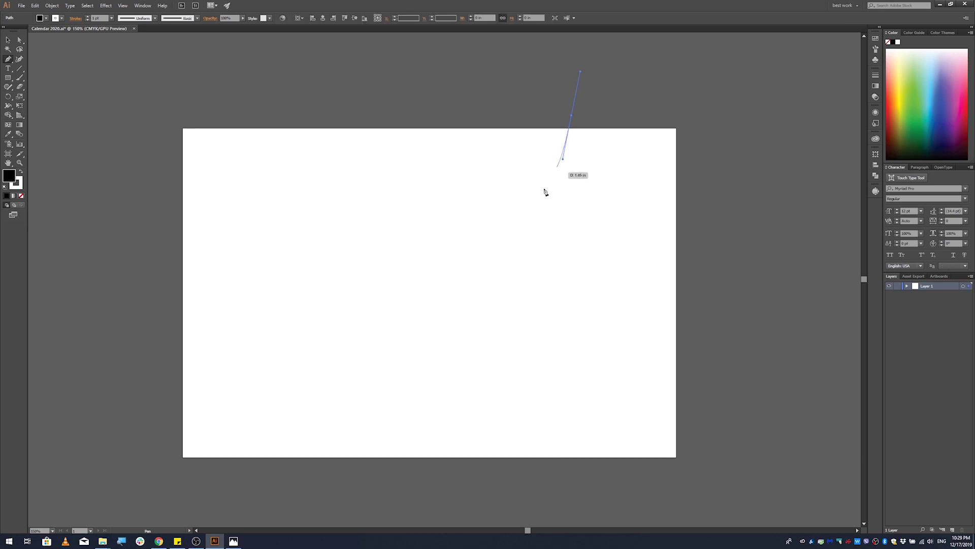
drag(422, 268, 323, 292)
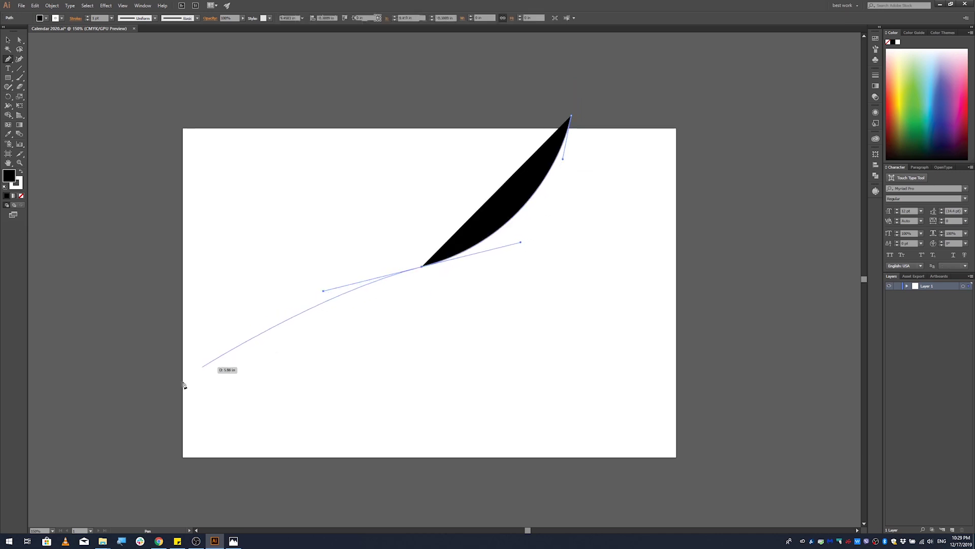
drag(163, 439, 161, 505)
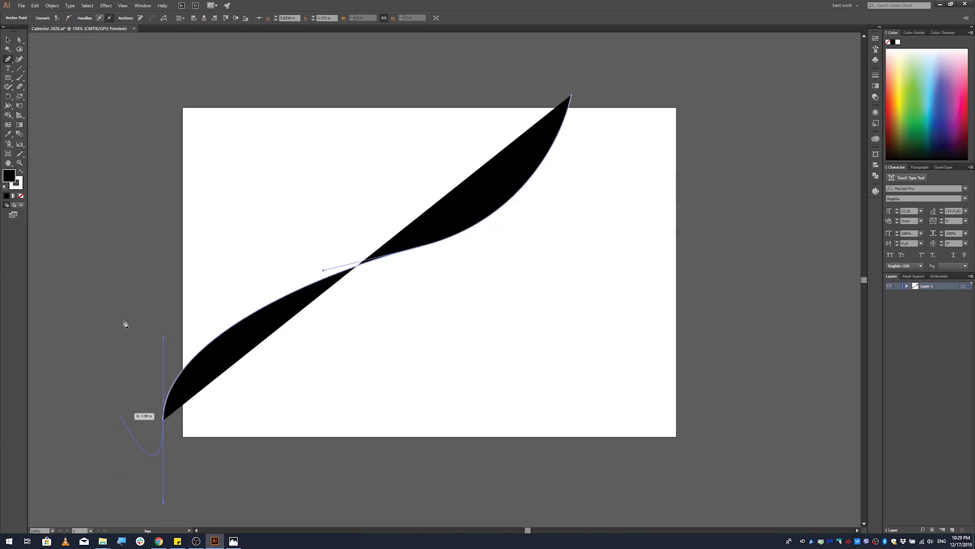
click(143, 78)
click(571, 95)
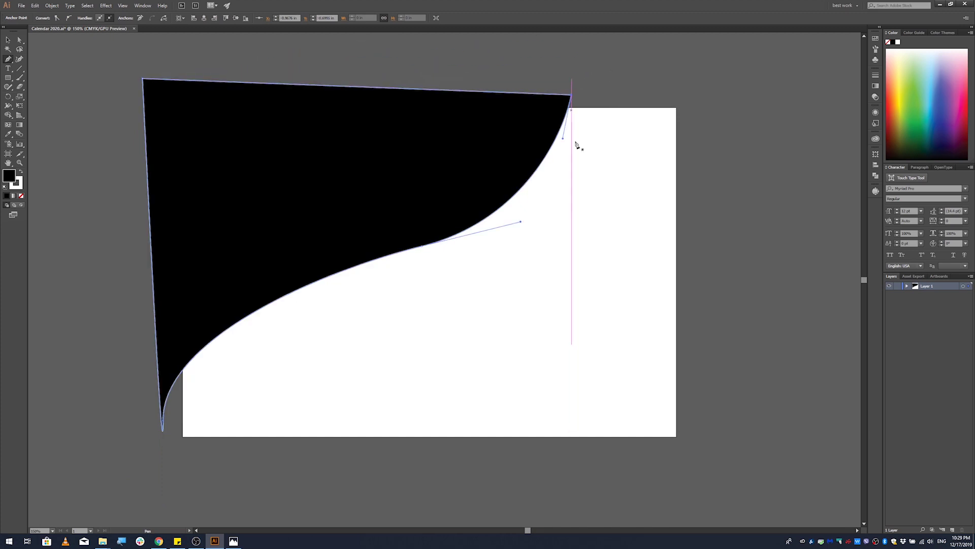
click(8, 40)
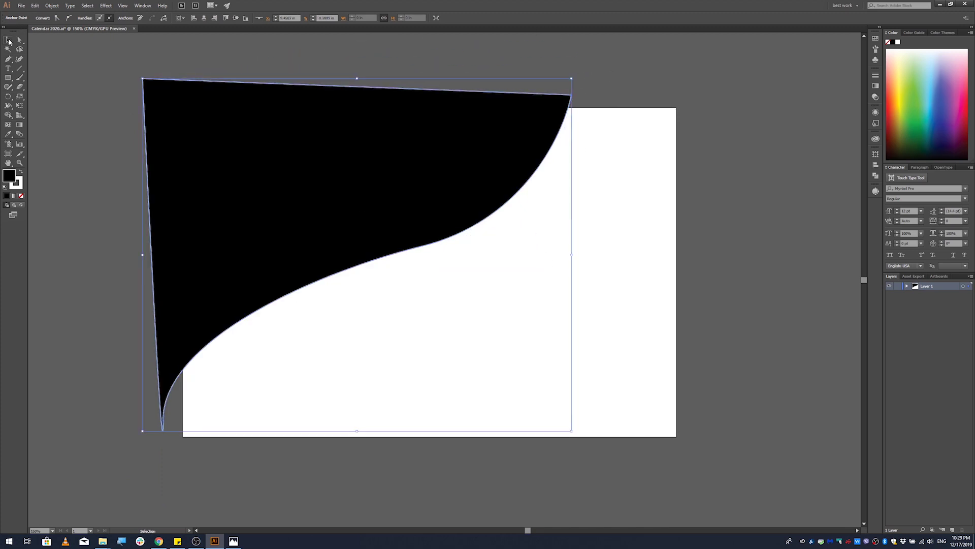
drag(317, 191, 325, 190)
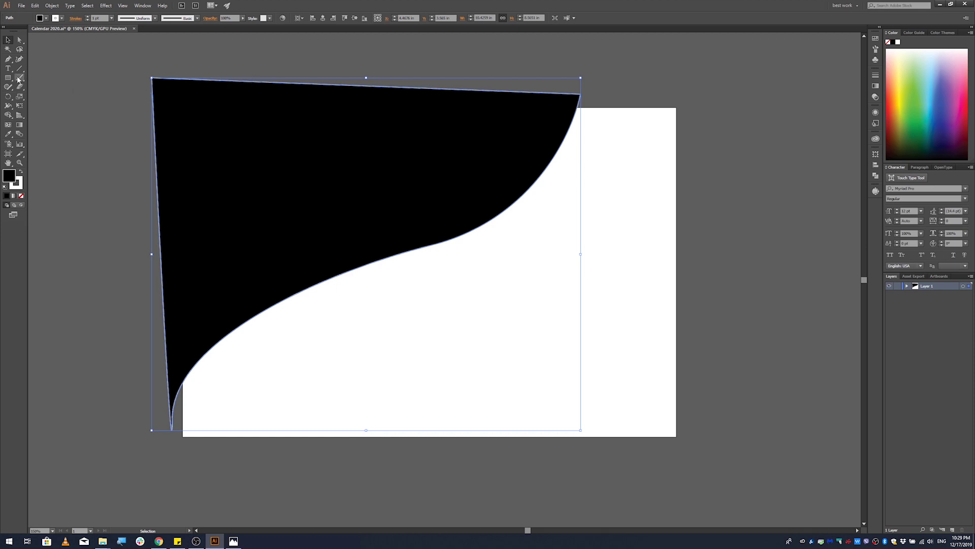
Refine the black shape's S-curve by lowering its middle anchor point and slightly moving the two end anchors inward
click(23, 41)
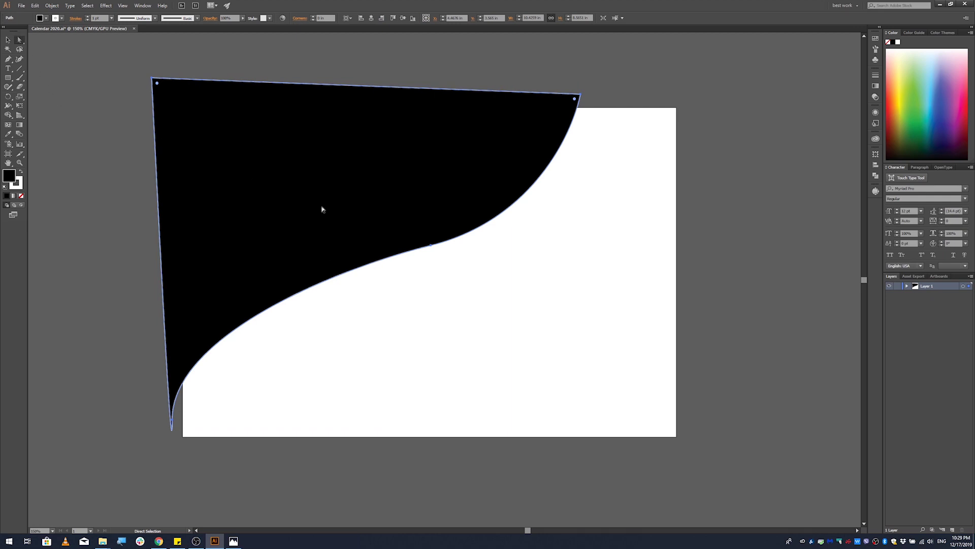
click(431, 246)
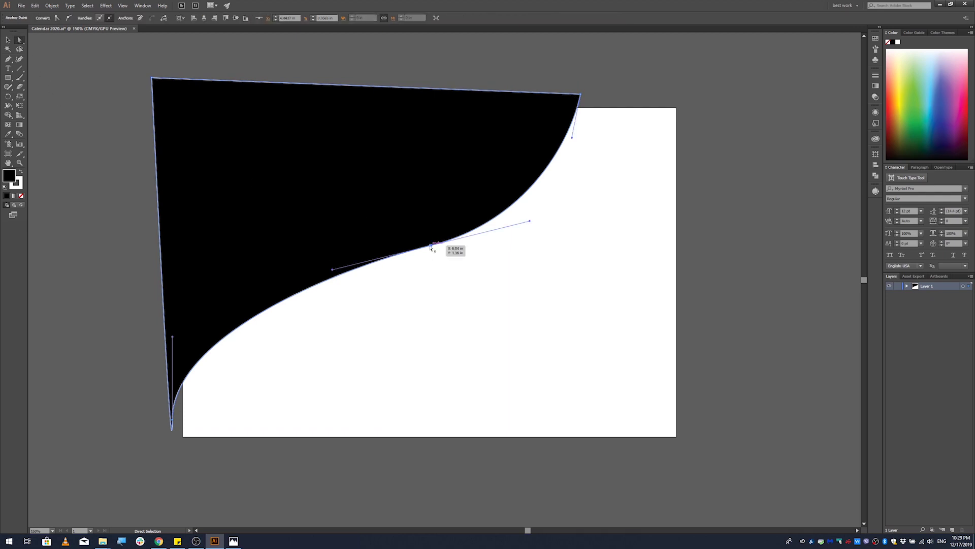
drag(431, 246, 455, 260)
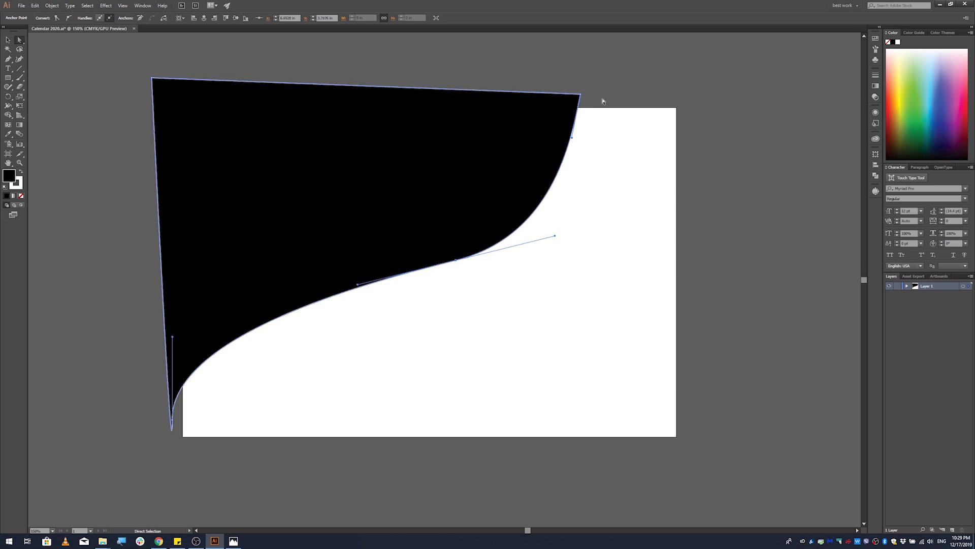
mouse_move(583, 94)
mouse_down()
mouse_move(611, 98)
mouse_move(581, 95)
mouse_up()
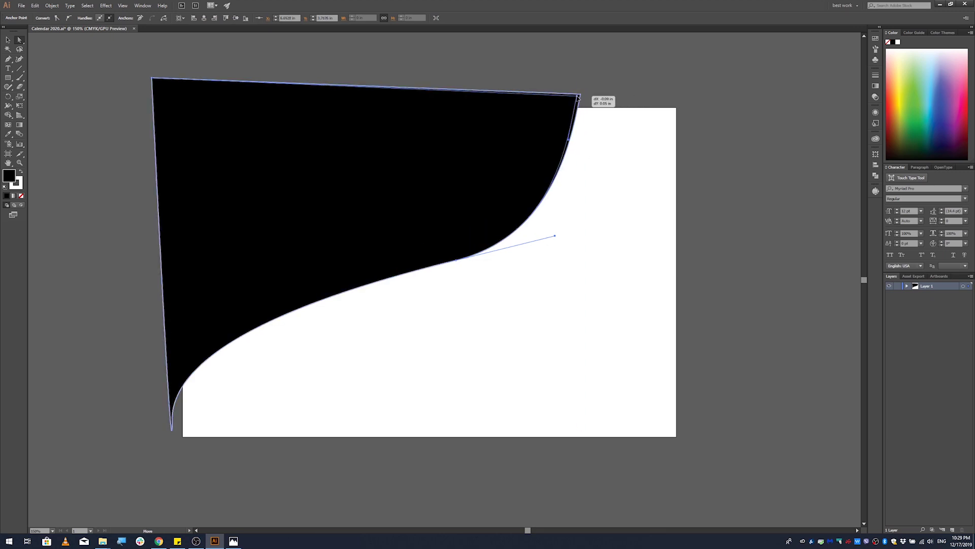
drag(458, 259, 422, 272)
drag(172, 424, 178, 422)
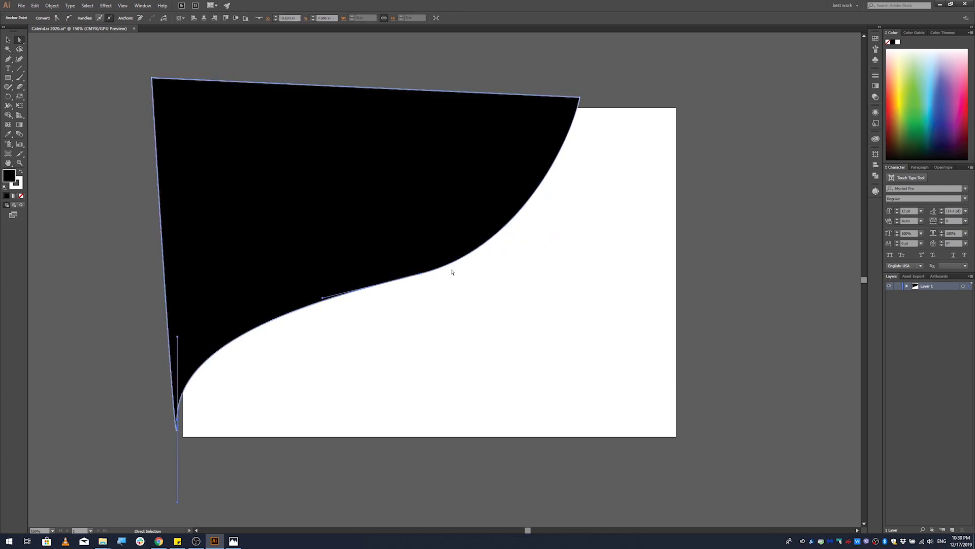
Reshape the S-curve by adjusting its middle anchor and direction handles, and move the lower end anchor farther left outside the artboard
drag(427, 277, 432, 284)
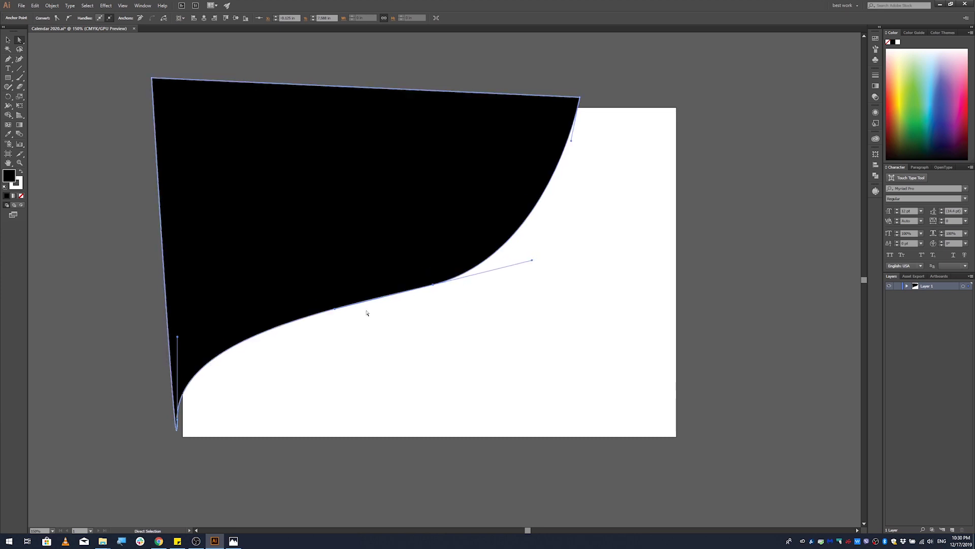
drag(334, 310, 434, 302)
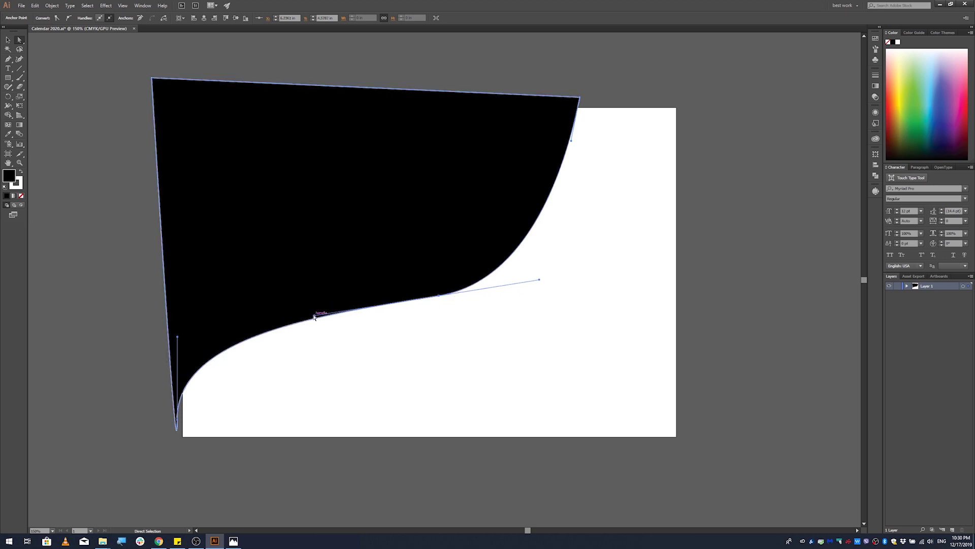
drag(315, 317, 334, 331)
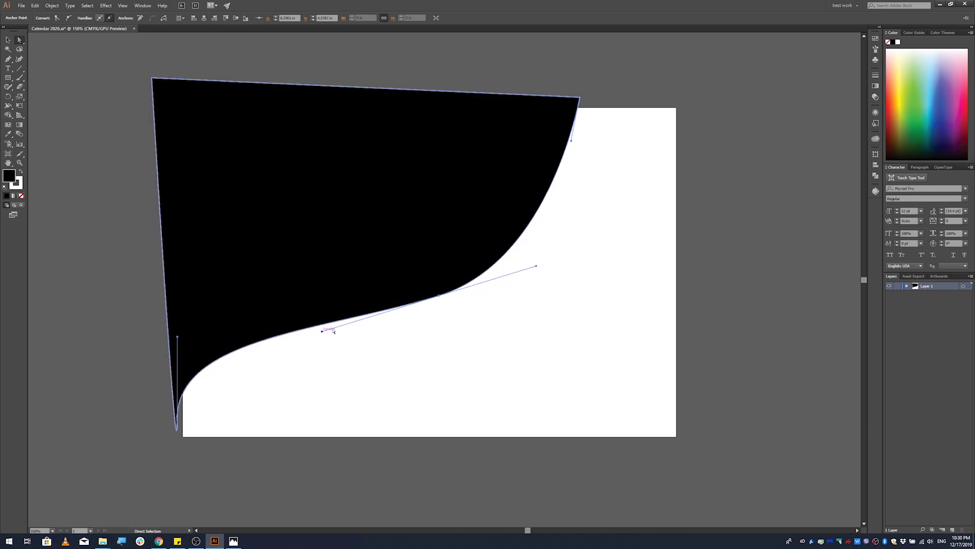
drag(440, 296, 421, 283)
drag(181, 425, 167, 424)
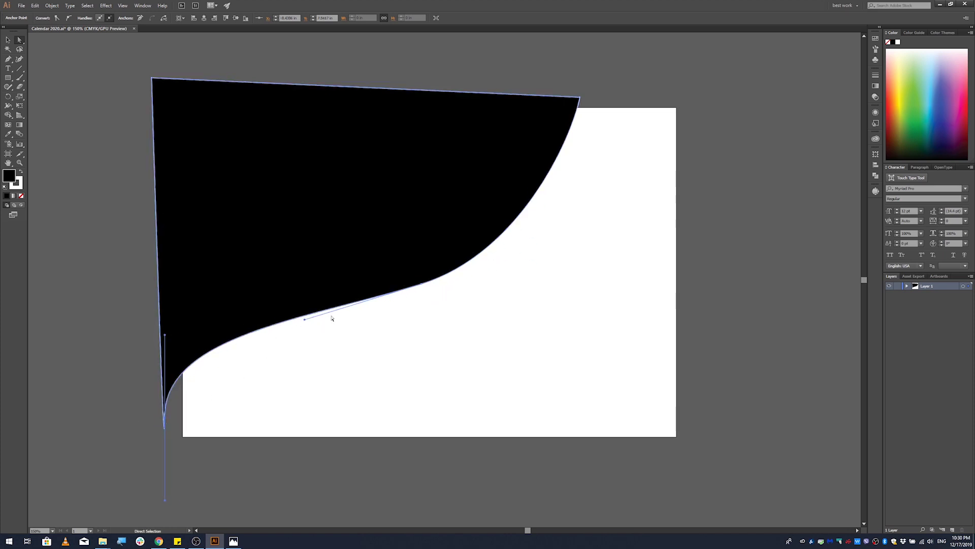
drag(424, 283, 425, 282)
Snap the black shape's upper-left anchor to the artboard corner and its upper-right anchor onto the artboard's top edge
click(8, 40)
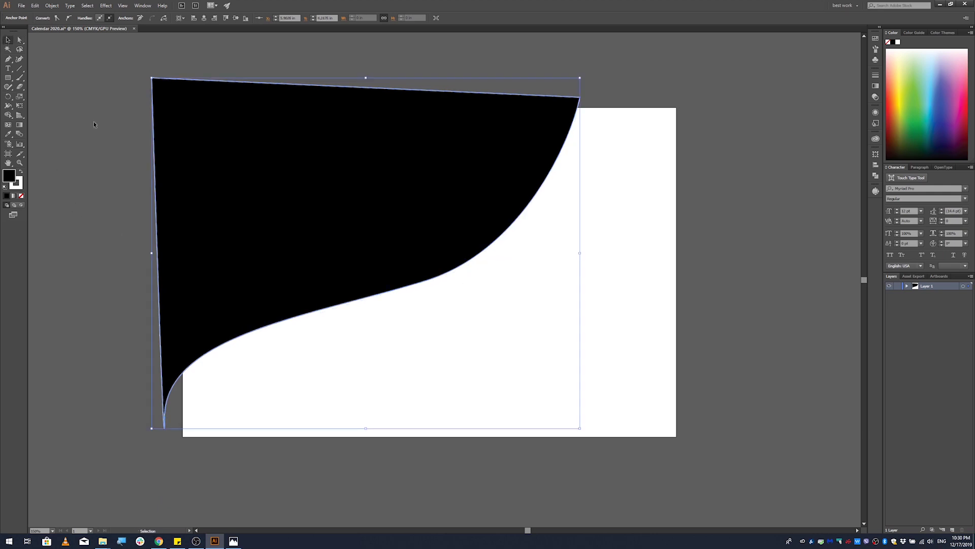
click(21, 41)
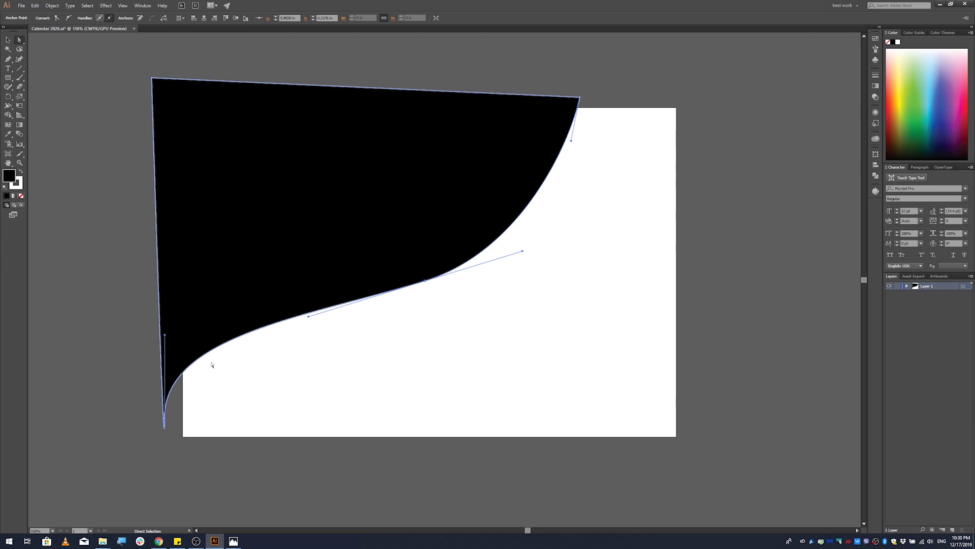
drag(153, 78, 184, 108)
drag(581, 98, 579, 107)
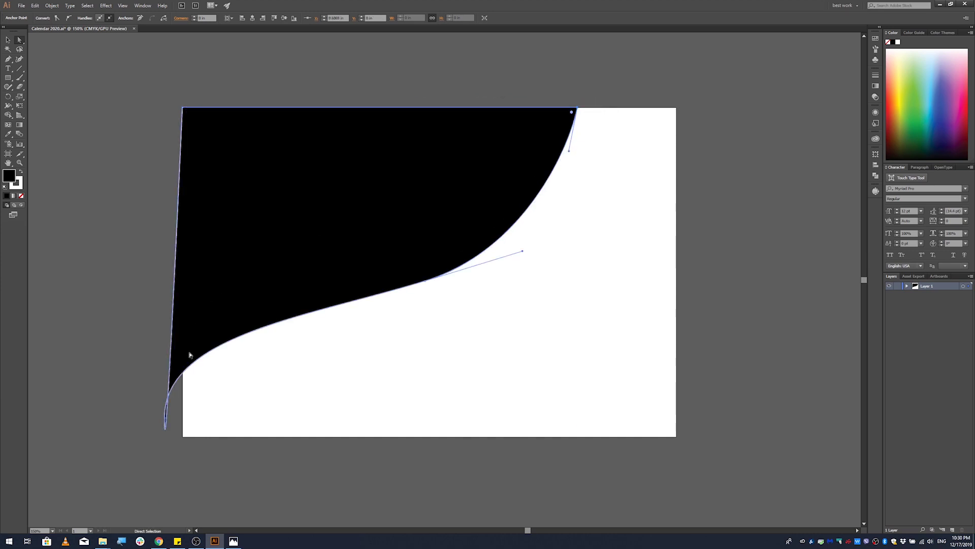
Remove the small loop at the shape's lower tip by pulling back its lower handle, and move the tip anchor onto the artboard's left edge
scroll(163, 409, up, 2)
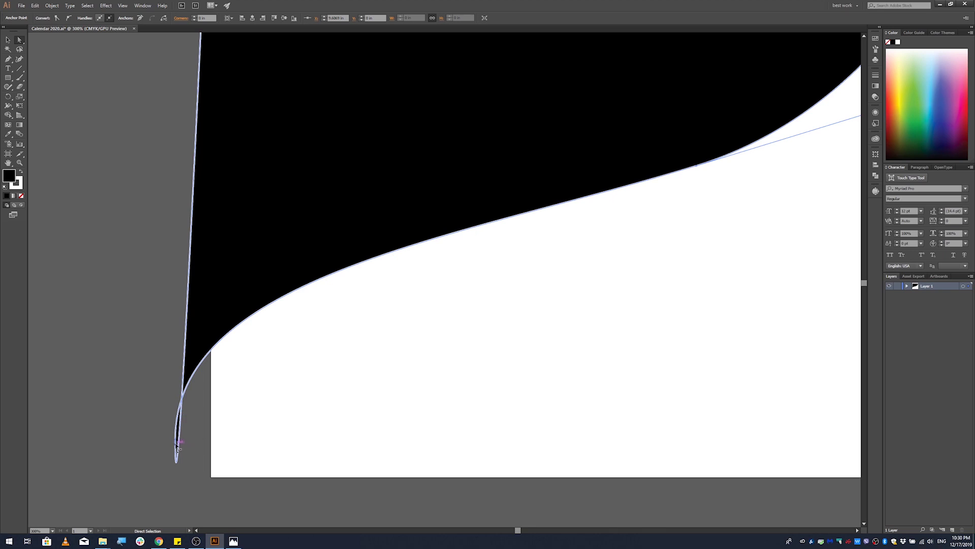
click(176, 459)
scroll(190, 336, down, 1)
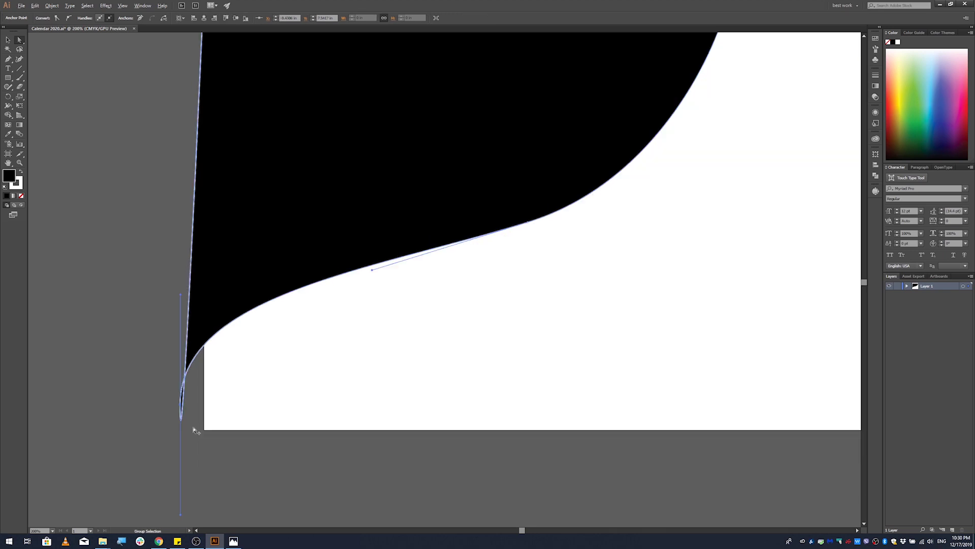
scroll(190, 393, up, 3)
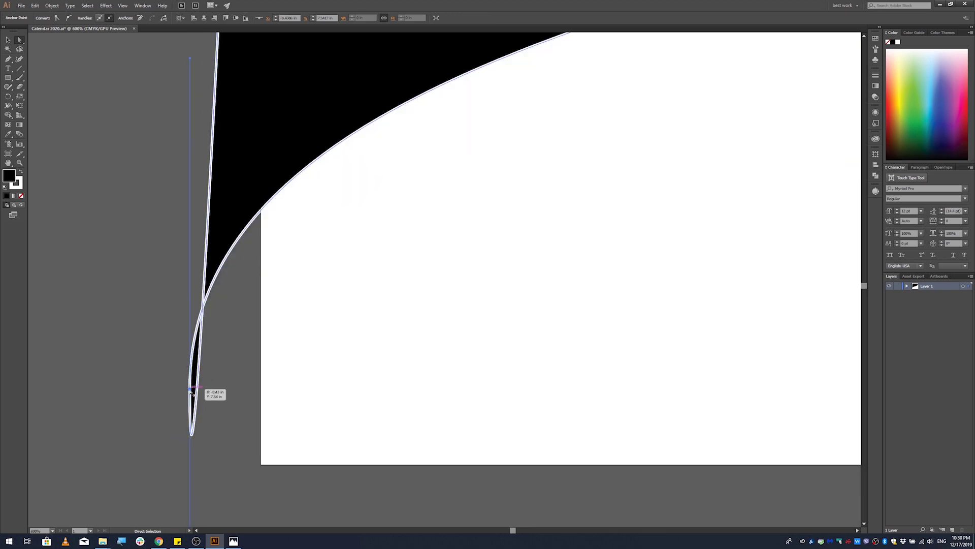
scroll(193, 394, down, 3)
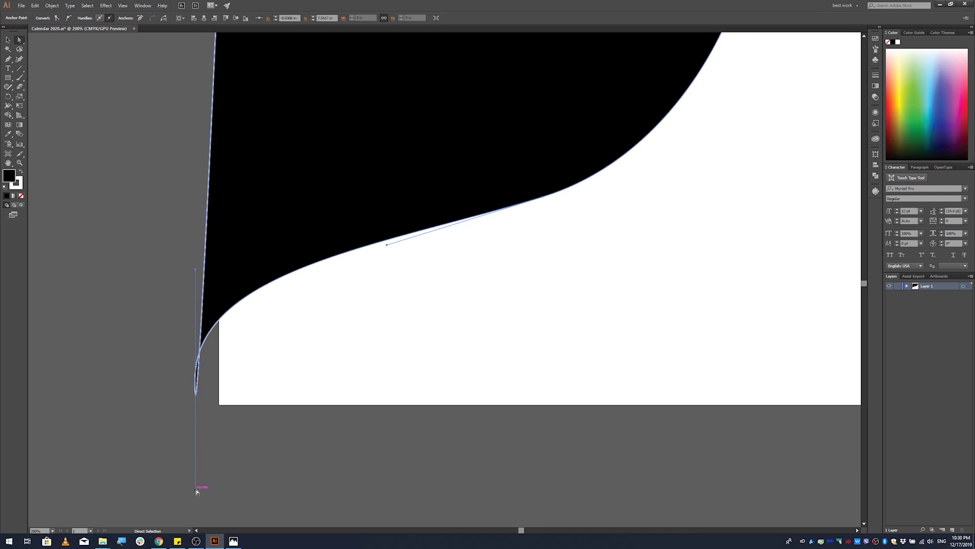
drag(196, 491, 193, 268)
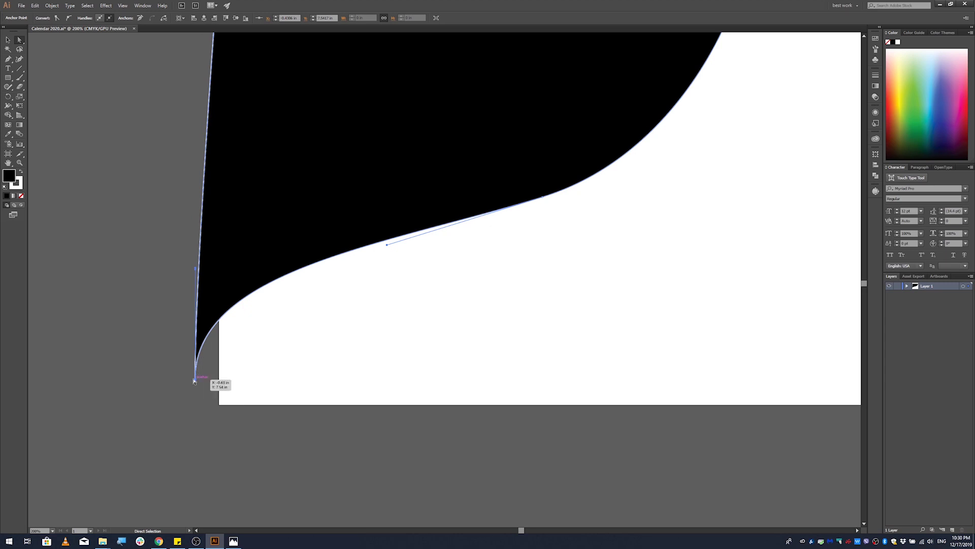
drag(196, 381, 219, 372)
Extend the black shape's lower end anchor down along the left edge to the artboard's lower-left corner
scroll(172, 443, down, 2)
scroll(187, 279, up, 2)
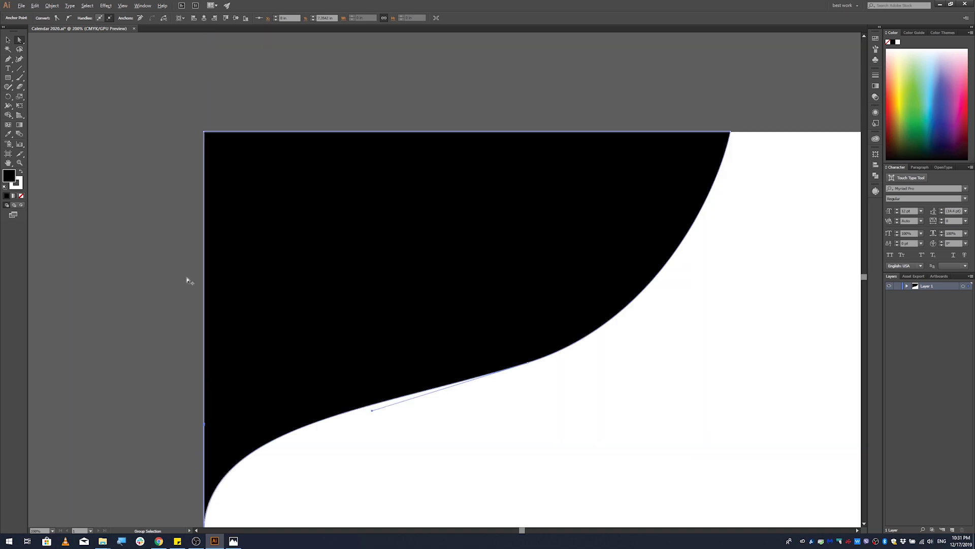
scroll(268, 276, down, 1)
scroll(204, 359, up, 3)
scroll(245, 415, up, 3)
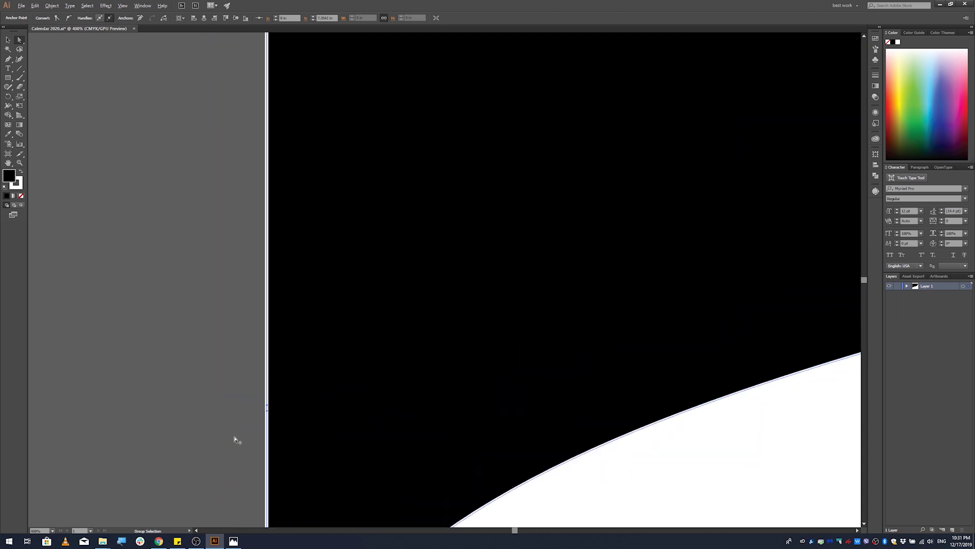
scroll(239, 405, down, 6)
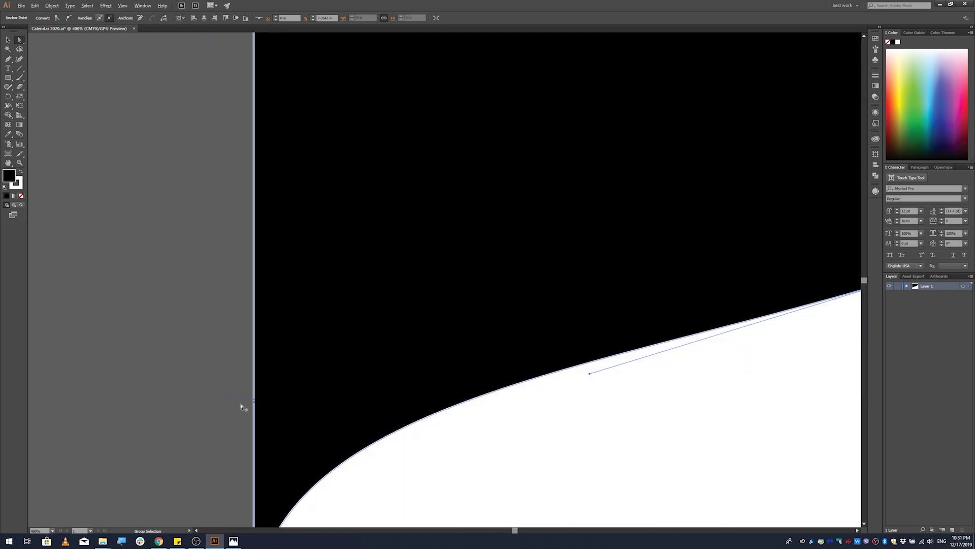
scroll(381, 398, down, 1)
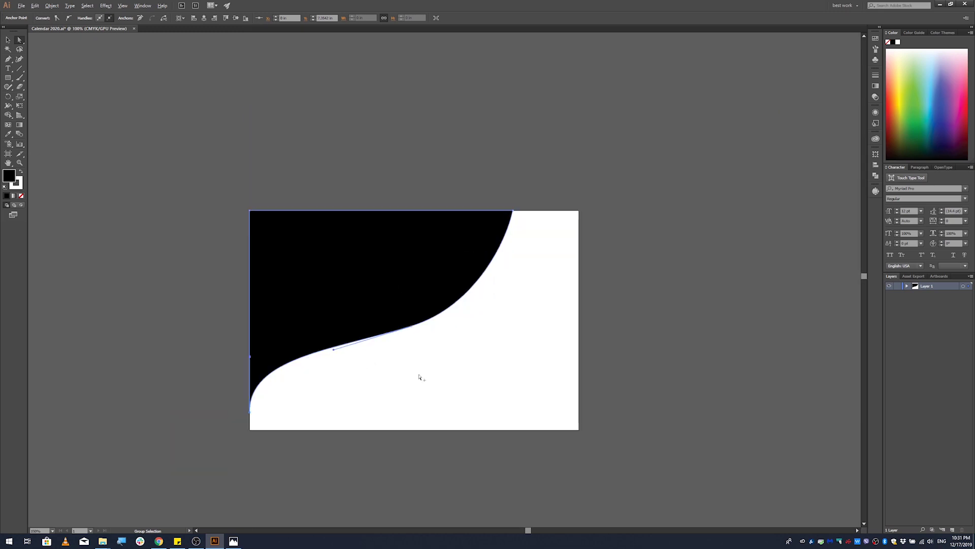
scroll(420, 376, up, 1)
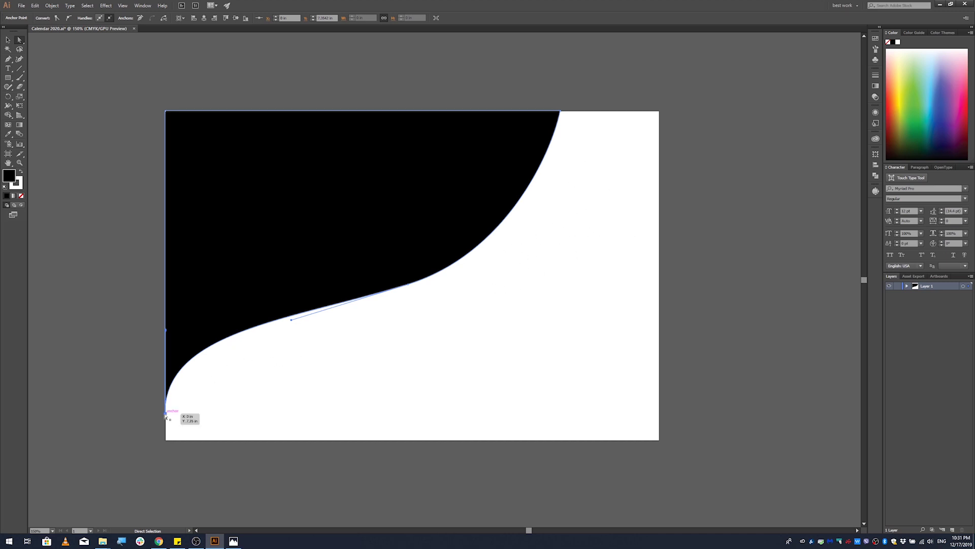
drag(165, 415, 165, 443)
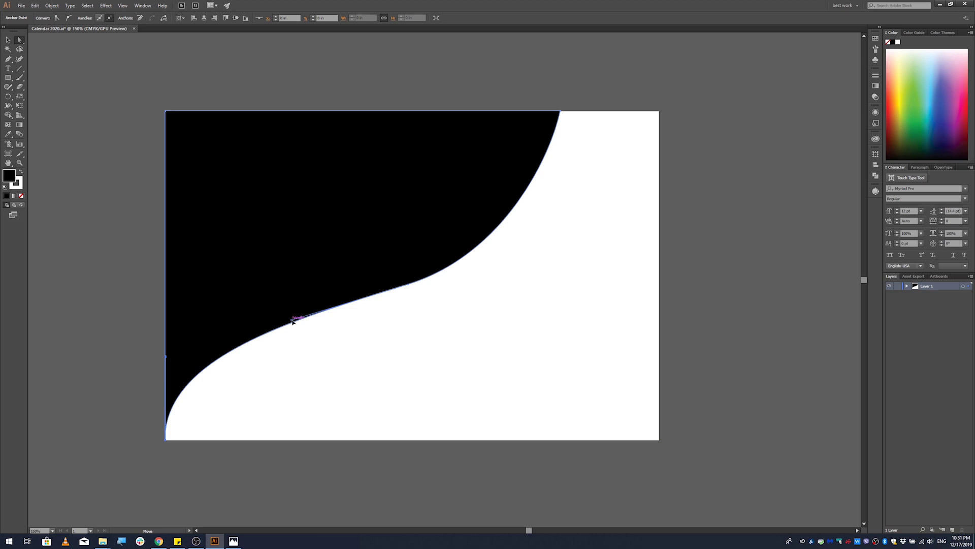
Deepen the S-curve by lowering its middle anchor and shifting the upper-right anchor left along the artboard's top edge
mouse_move(292, 321)
mouse_down()
mouse_move(312, 314)
mouse_move(303, 318)
mouse_up()
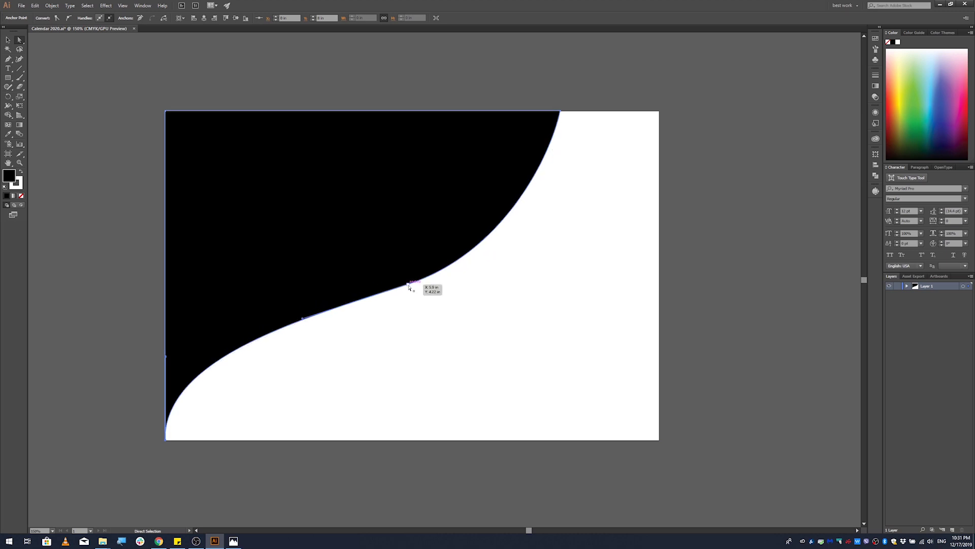
drag(408, 288, 405, 307)
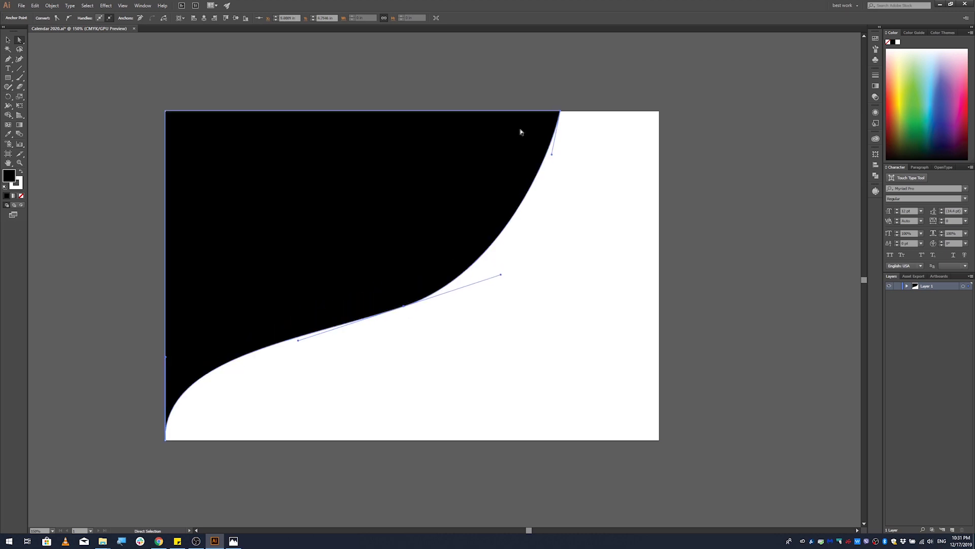
drag(560, 114, 536, 113)
click(697, 230)
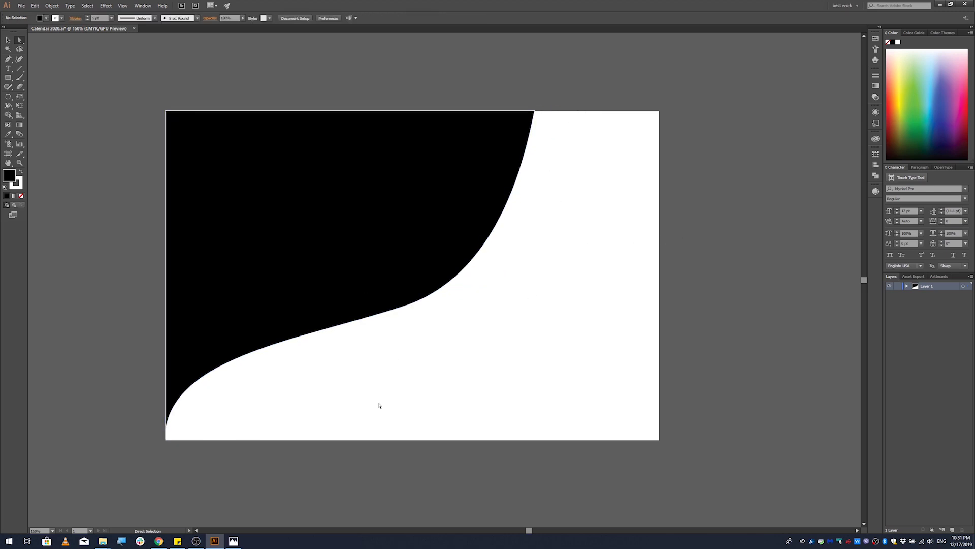
Remove the white stroke from the black curved shape, keeping its black fill
click(8, 40)
click(303, 312)
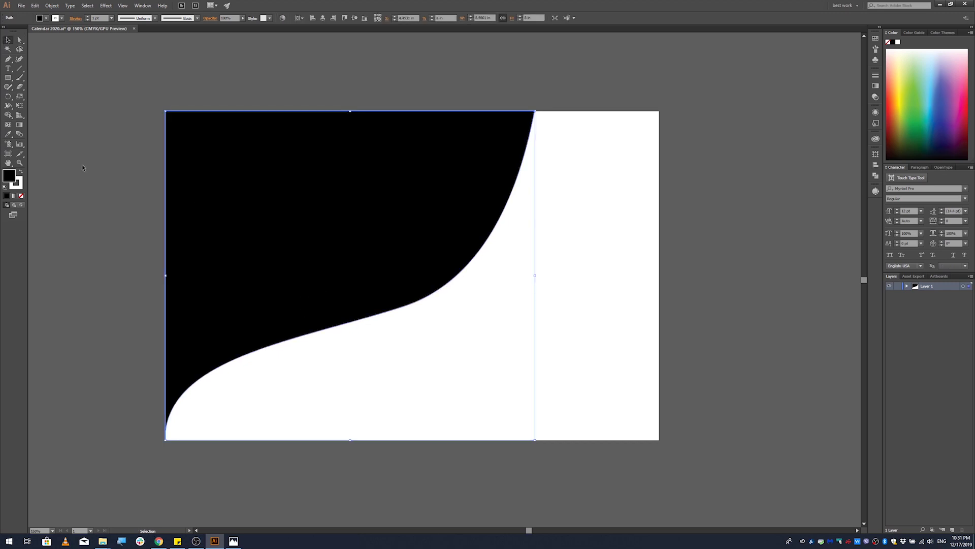
click(20, 40)
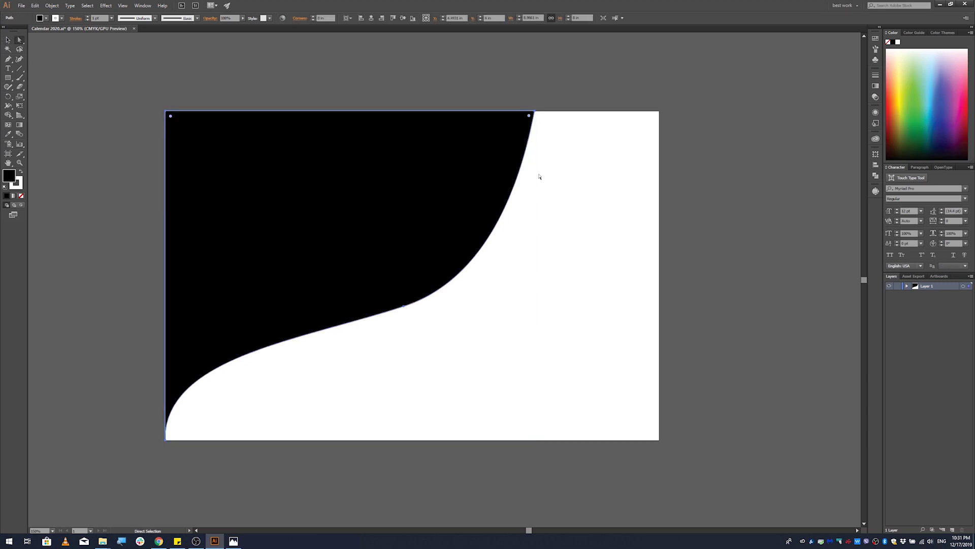
click(551, 83)
click(522, 126)
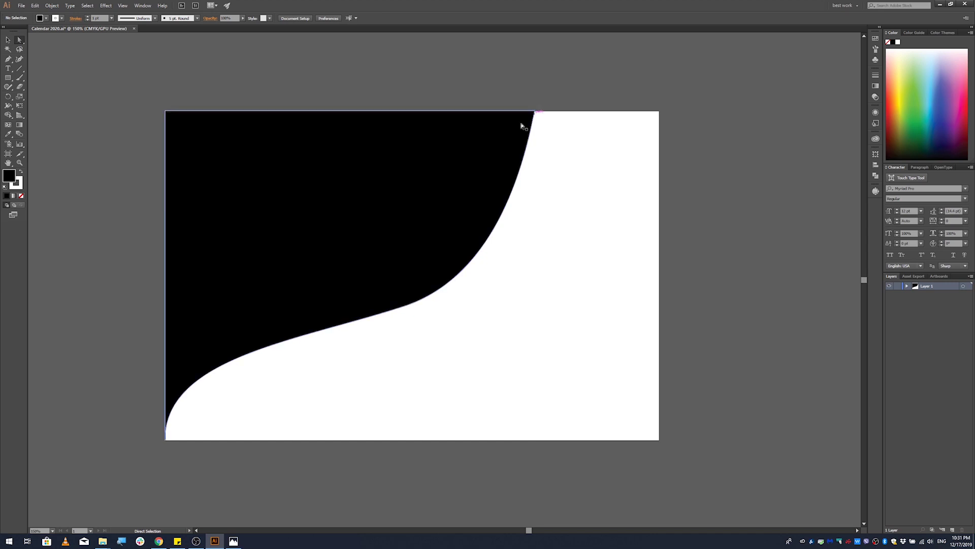
click(21, 196)
click(10, 175)
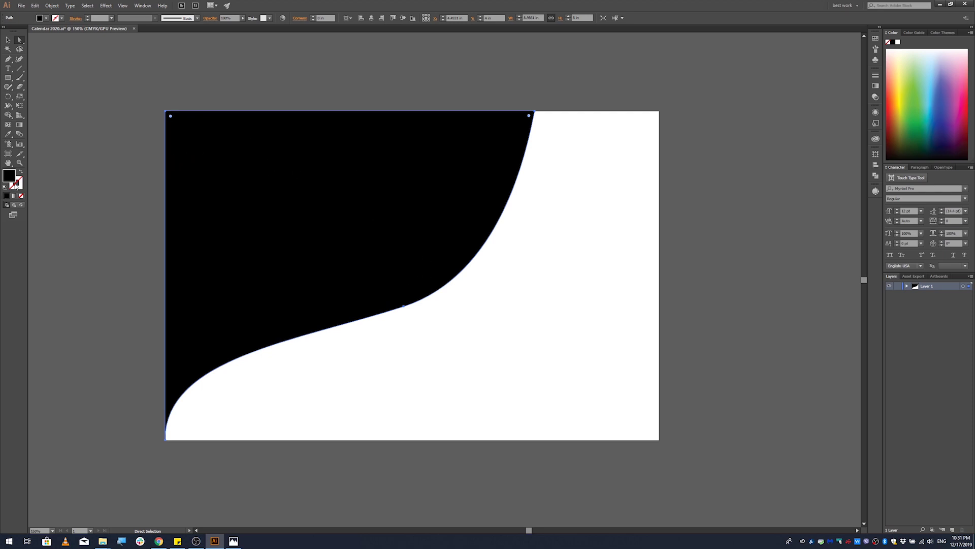
scroll(547, 96, up, 8)
click(531, 110)
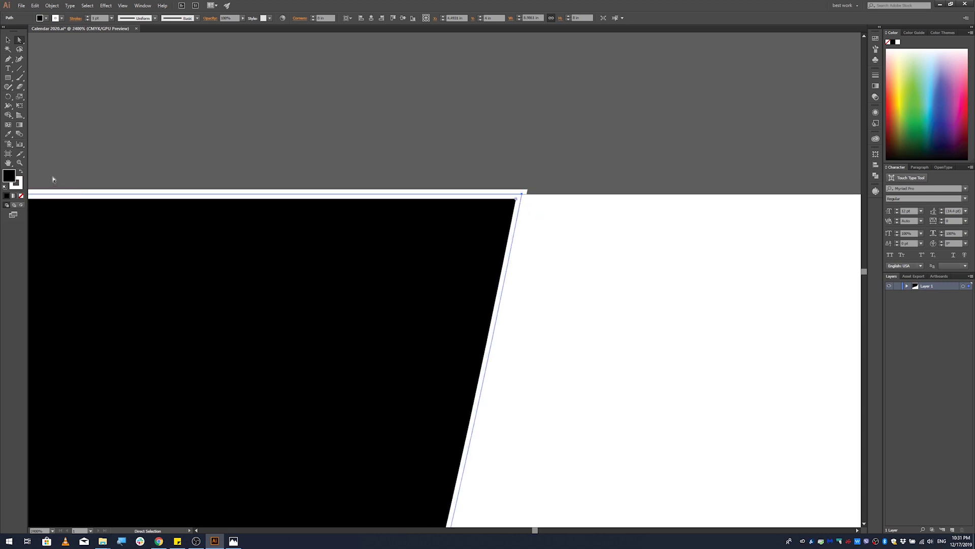
click(20, 183)
click(21, 197)
click(488, 134)
scroll(536, 114, down, 3)
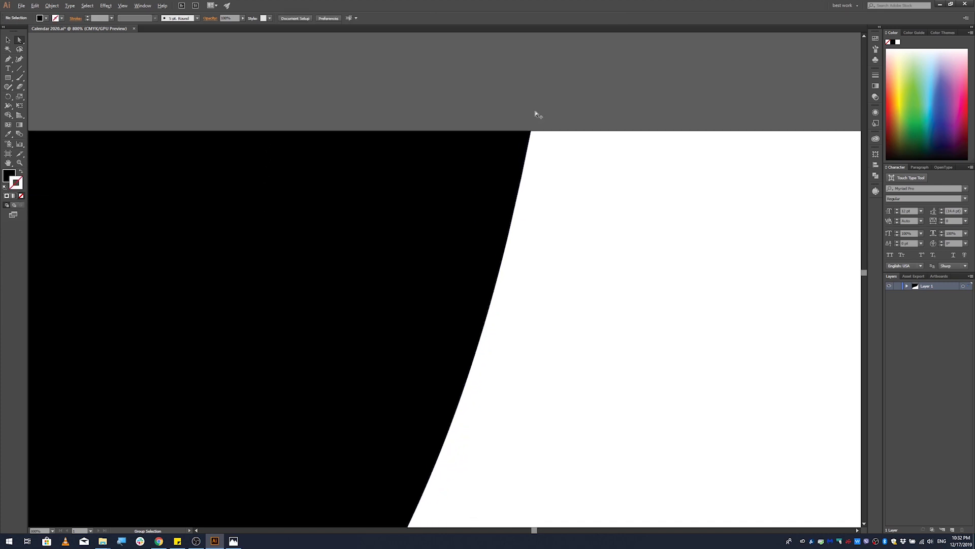
scroll(536, 114, down, 5)
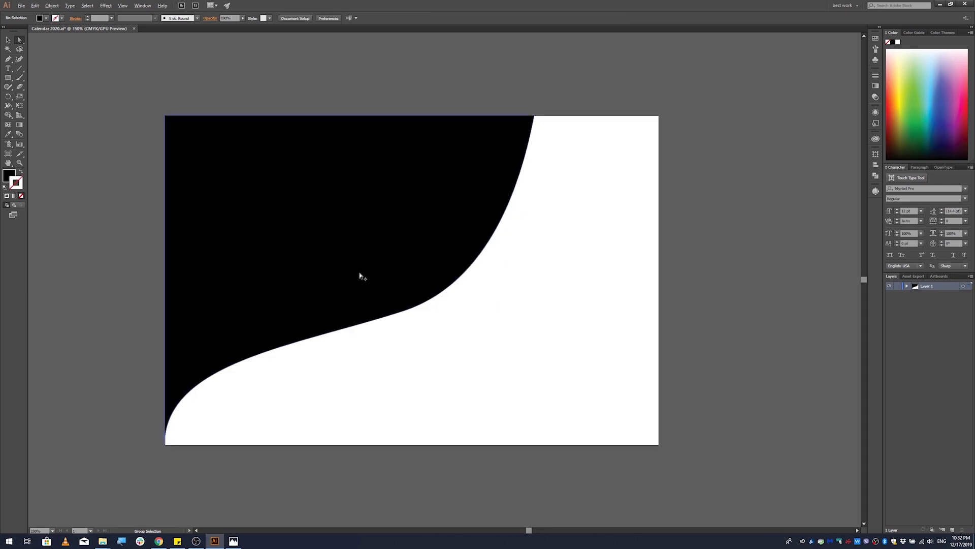
Switch to the Calendar 2020 folder in File Explorer and enlarge the thumbnails to review the collected photos
key(alt)
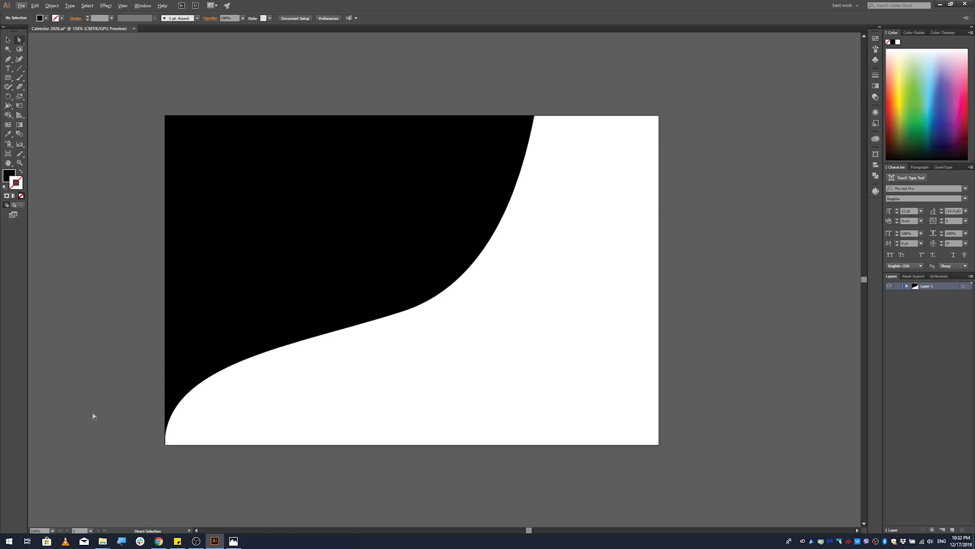
mouse_move(105, 542)
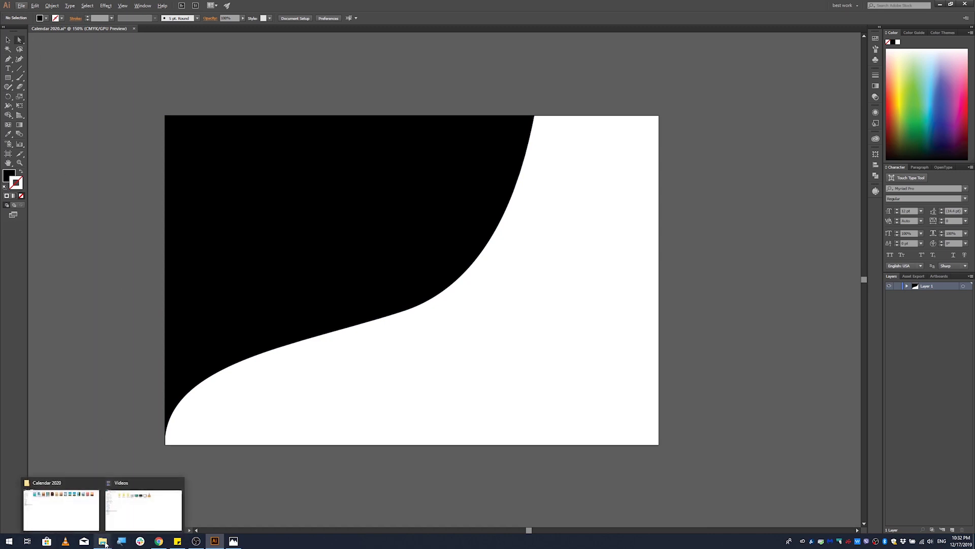
click(76, 513)
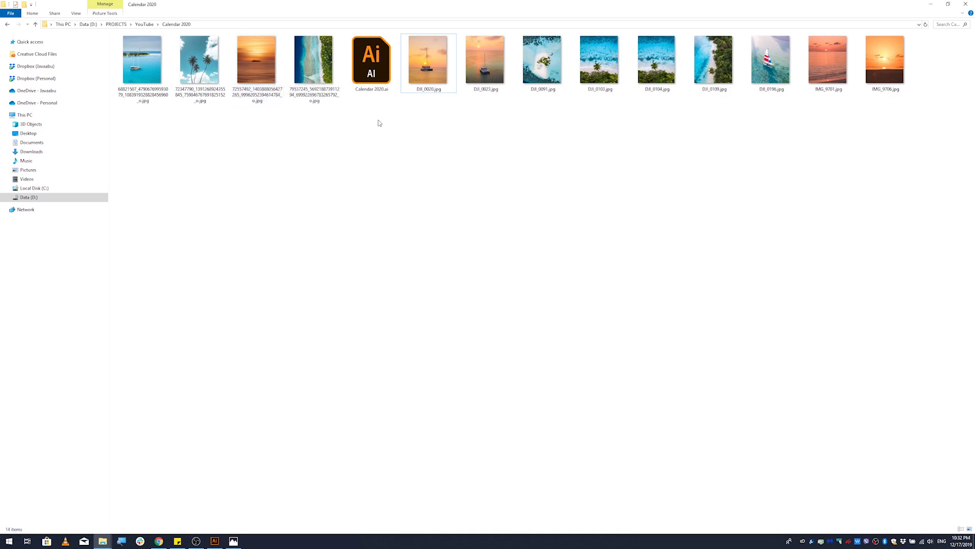
ctrl+scroll(372, 127, up, 3)
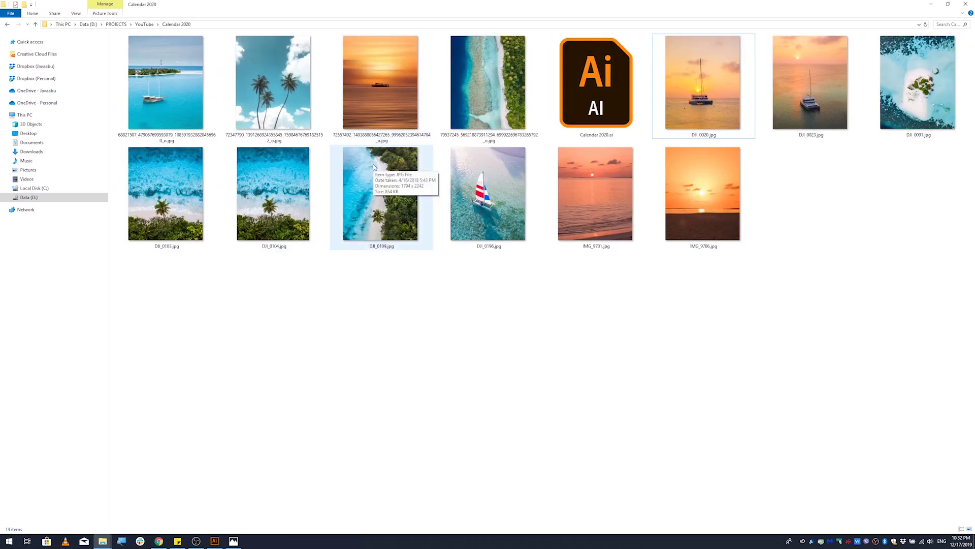
Switch to Chrome and browse the travel photographer's Instagram profile and posted photos
click(159, 542)
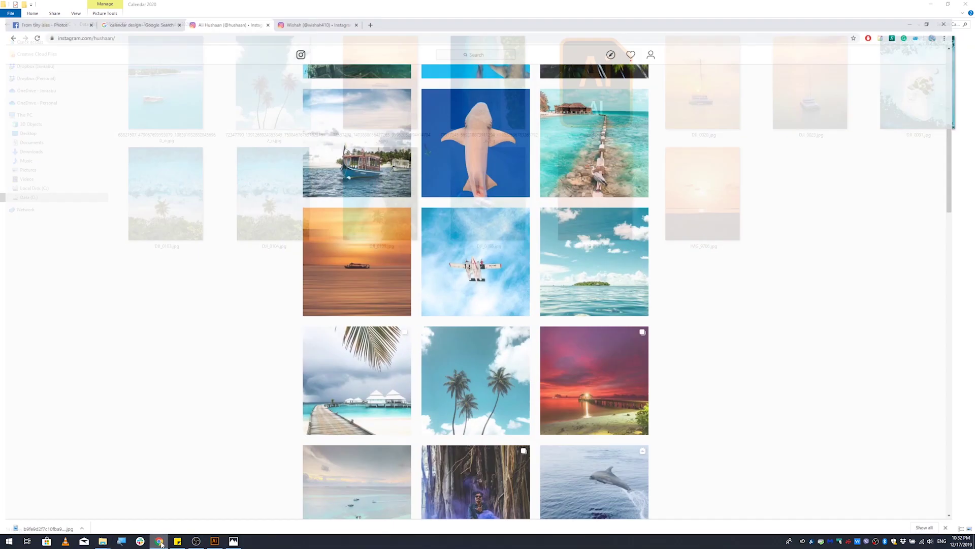
scroll(244, 191, up, 3)
scroll(244, 190, up, 5)
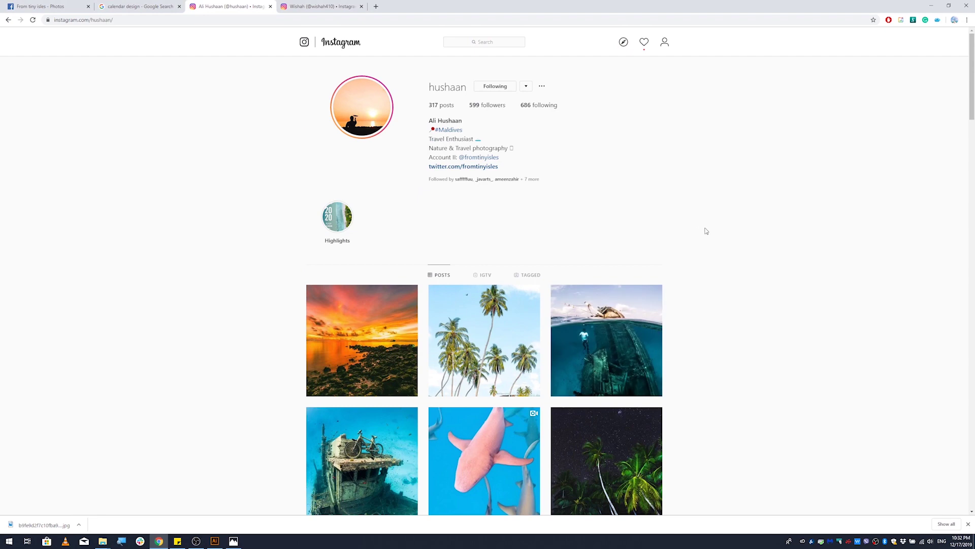
scroll(705, 231, down, 6)
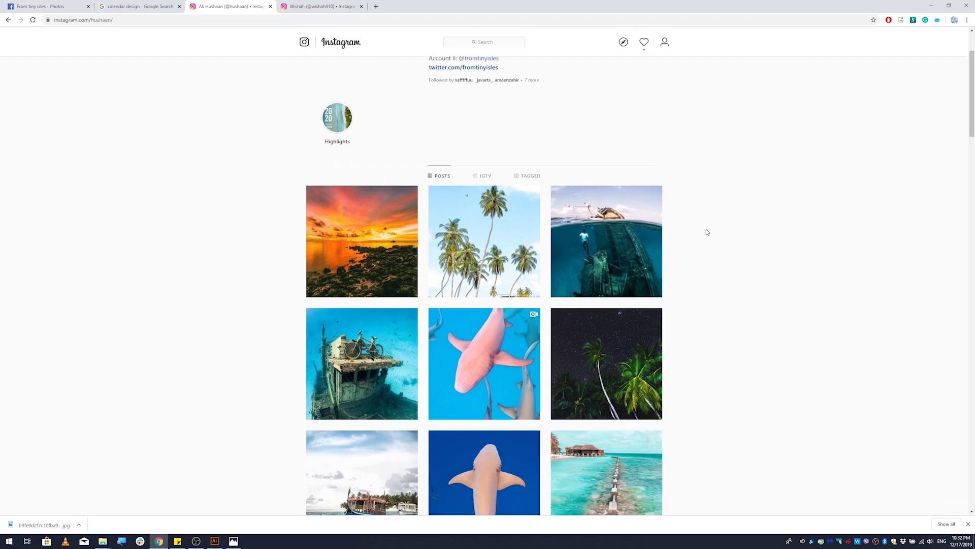
Look through the travel photographer's Instagram posts for photo ideas
scroll(706, 232, down, 8)
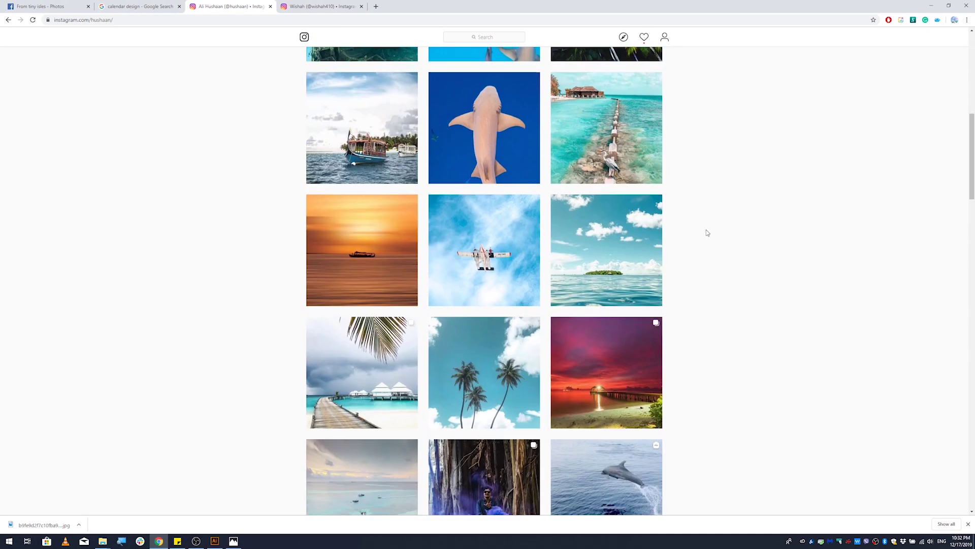
scroll(707, 233, down, 2)
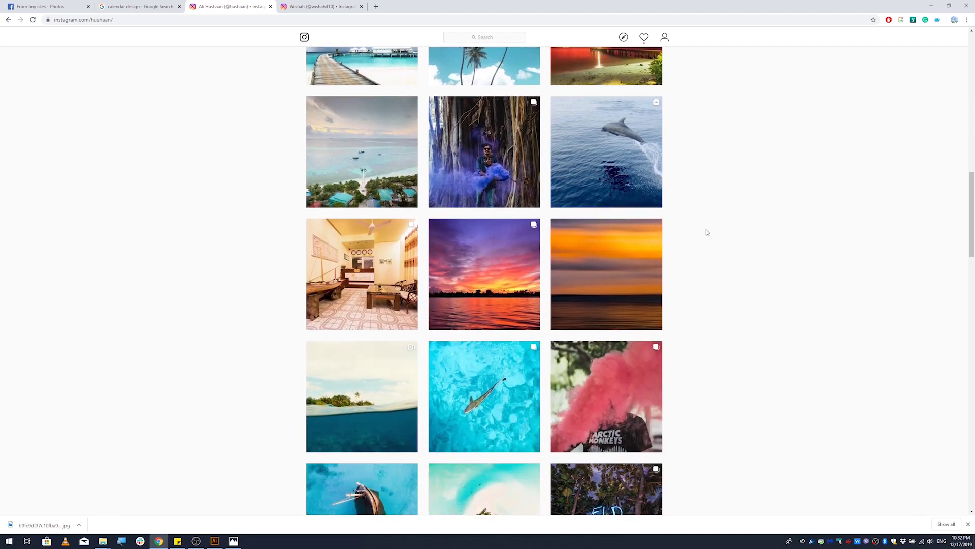
scroll(707, 233, down, 2)
scroll(706, 232, up, 18)
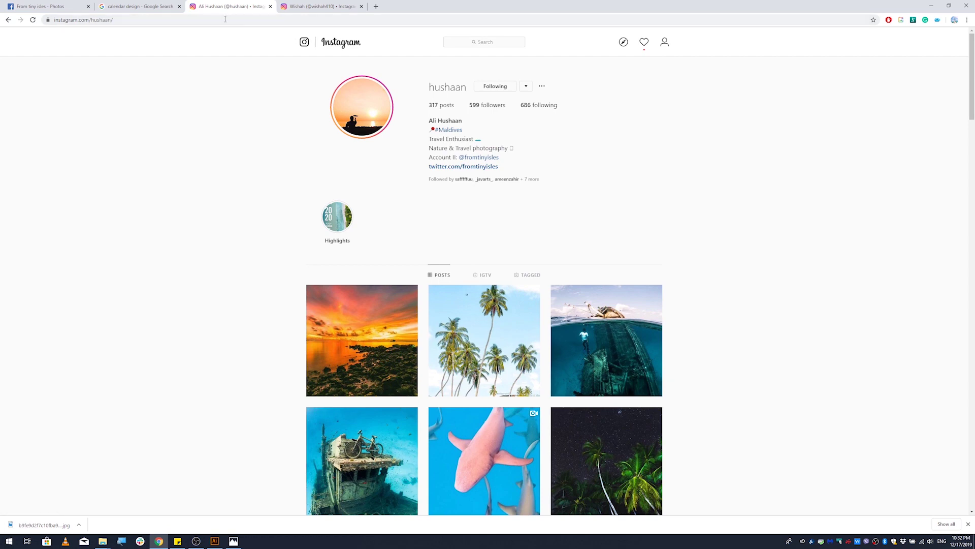
scroll(210, 166, down, 3)
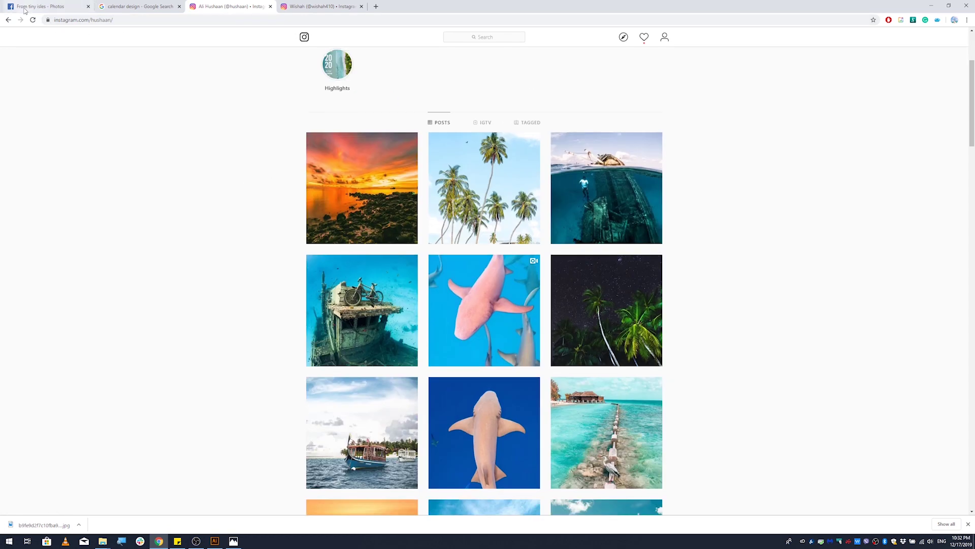
Review the photo gallery of the From tiny isles Facebook page, then return to the Instagram profile
key(ctrl+1)
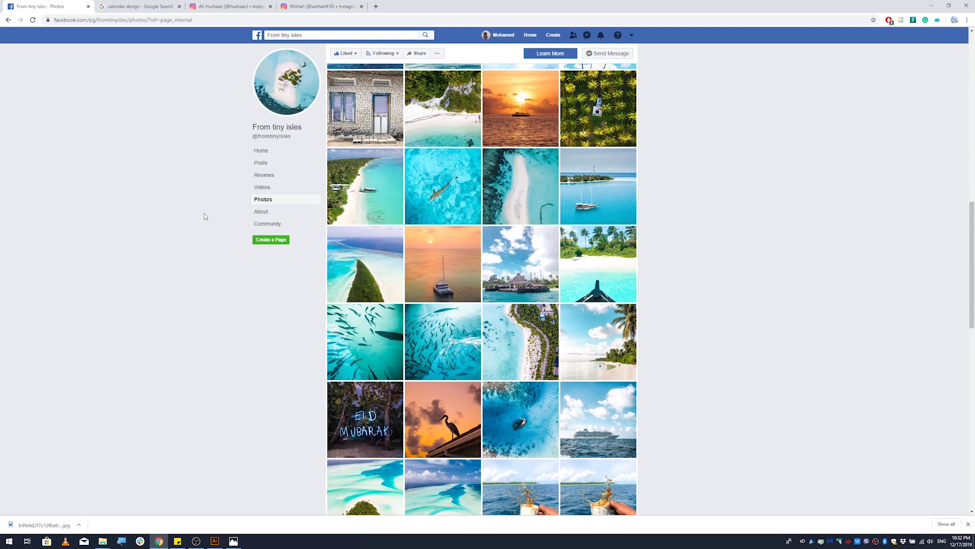
scroll(205, 216, down, 3)
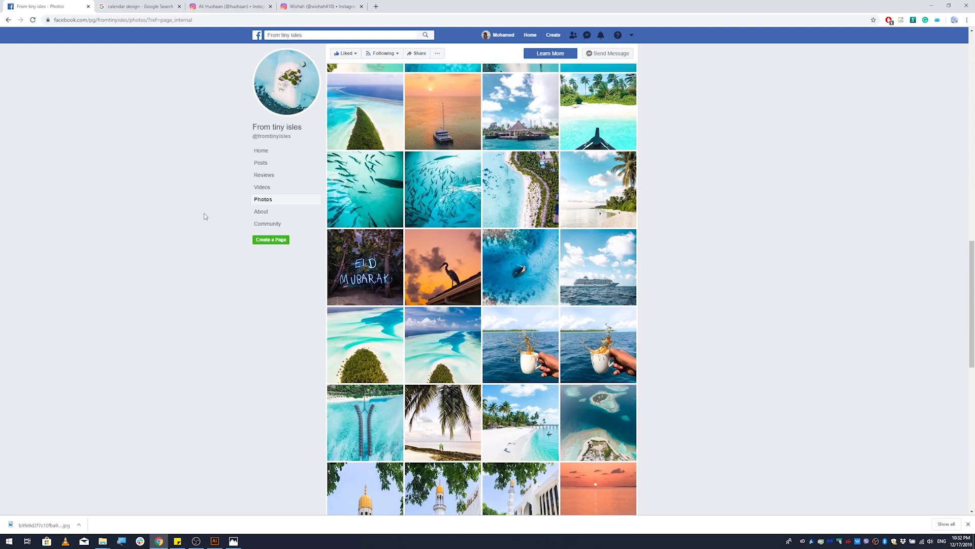
scroll(205, 216, down, 5)
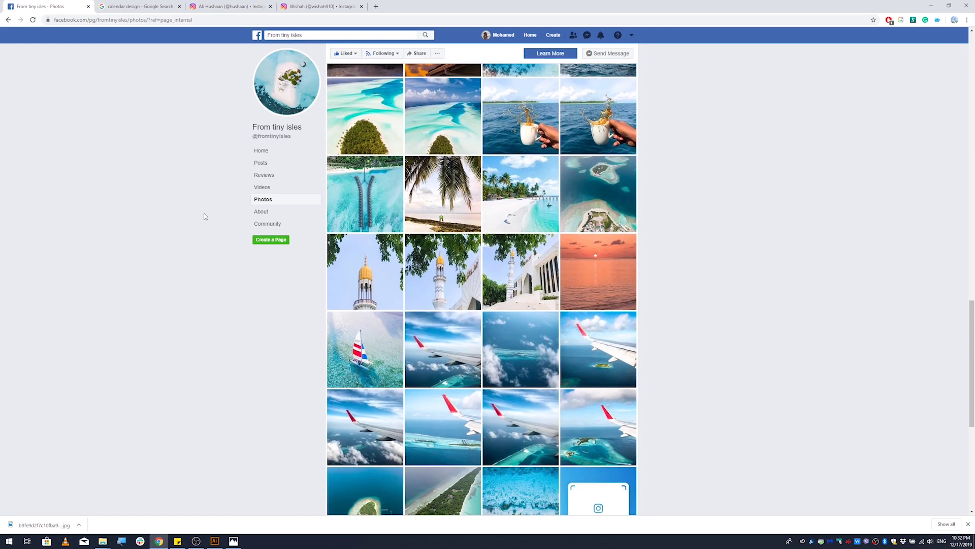
scroll(195, 217, down, 4)
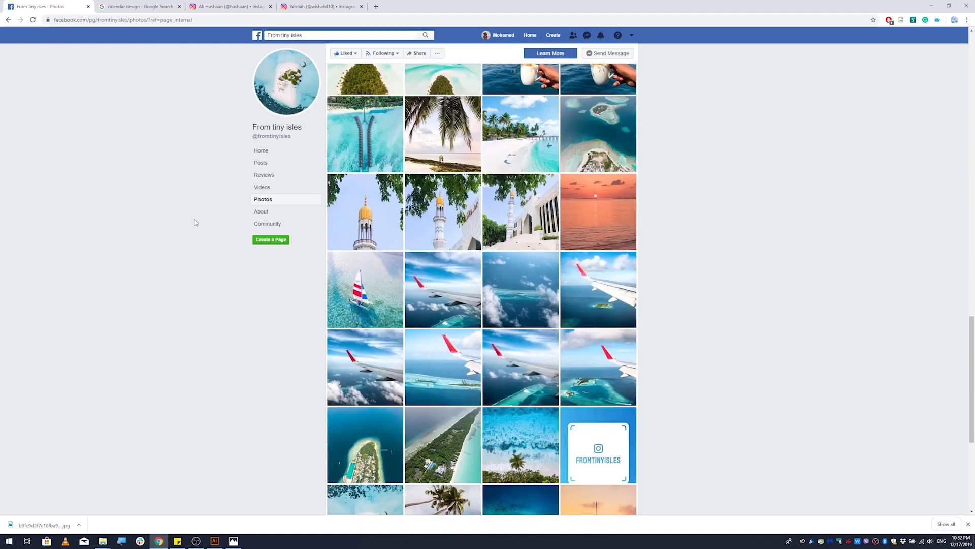
scroll(196, 217, up, 12)
scroll(198, 218, up, 3)
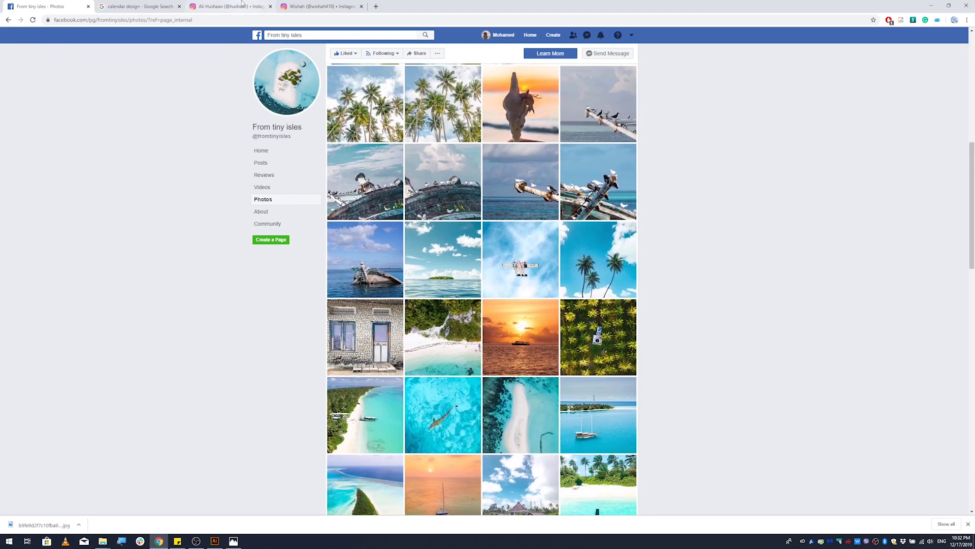
key(ctrl+3)
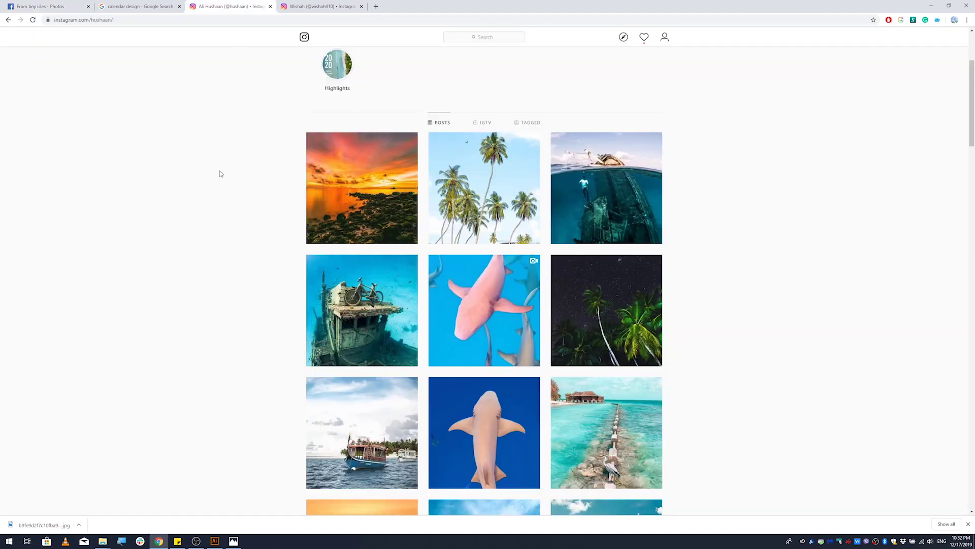
Place the two-masted sailboat photo from the Calendar 2020 folder into the Illustrator document and shift it off the black shape's far side
click(931, 5)
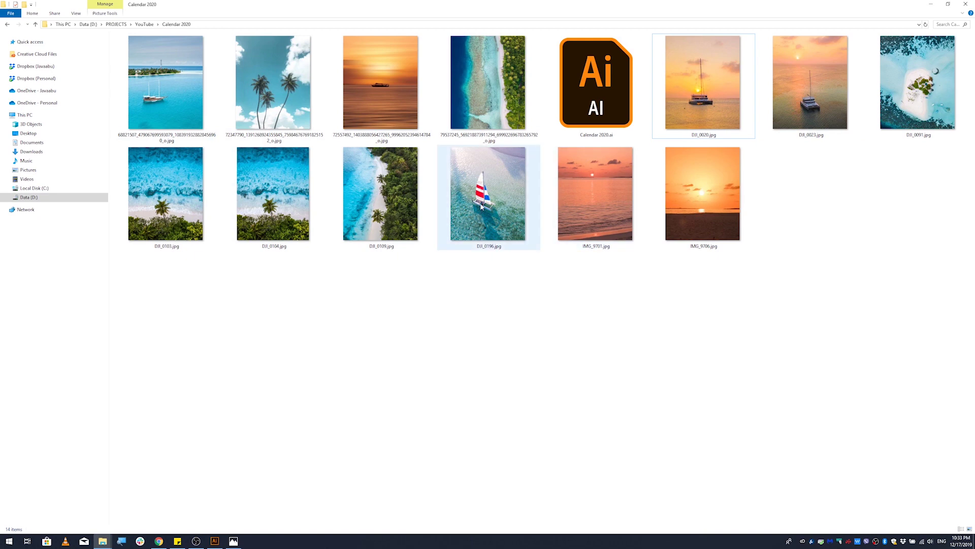
drag(171, 96, 612, 212)
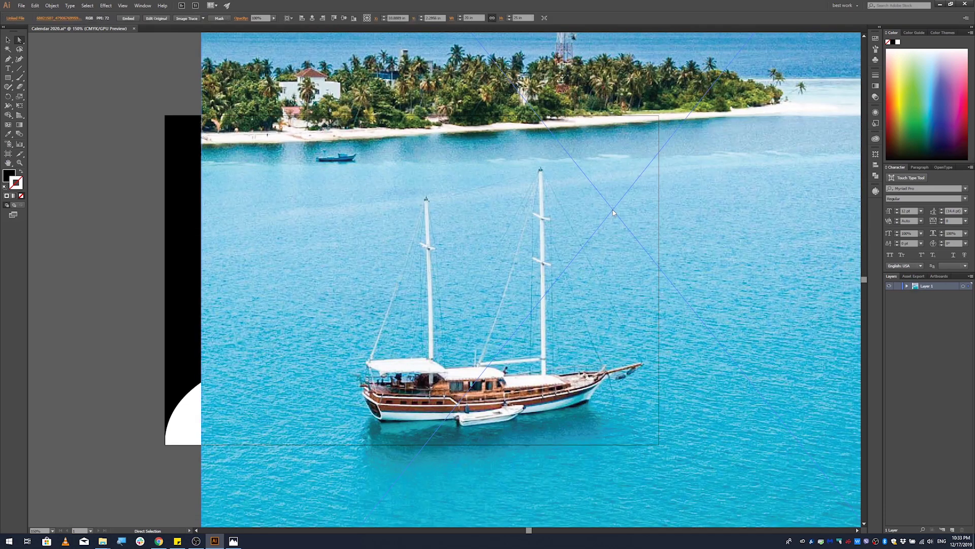
scroll(355, 255, down, 2)
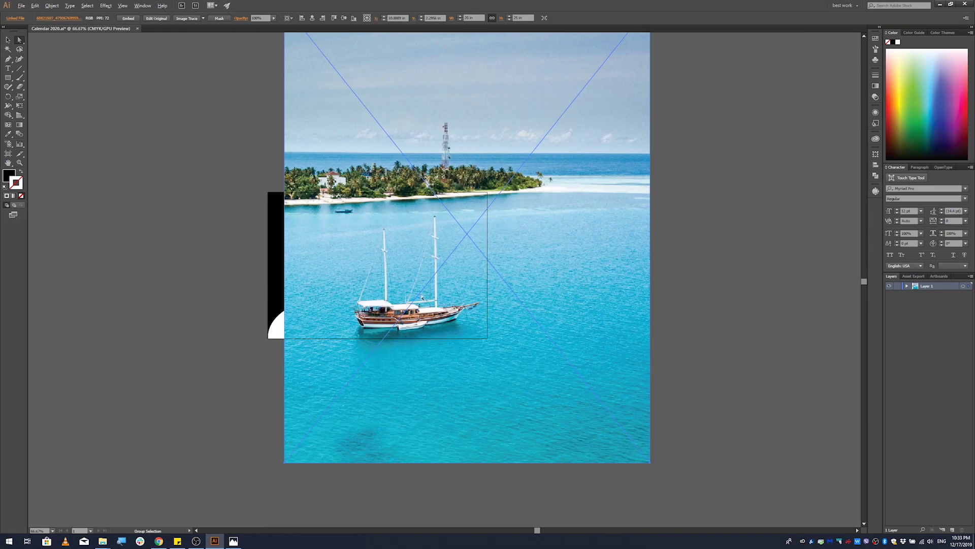
scroll(409, 247, down, 1)
drag(469, 202, 629, 217)
drag(716, 151, 653, 151)
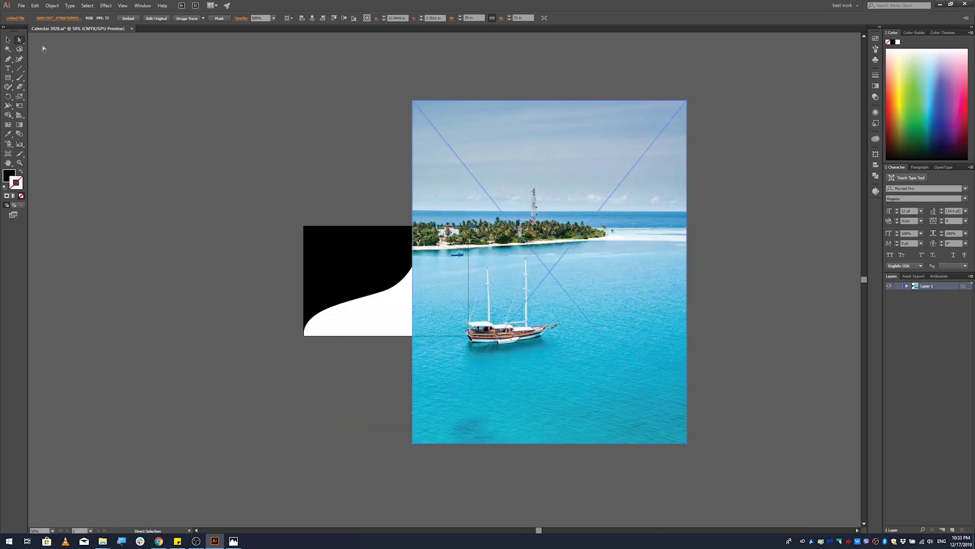
Scale the sailboat photo down proportionally to about 9.94 x 12.43 in and position it over the black curved shape
click(8, 39)
drag(687, 101, 616, 188)
drag(551, 359, 398, 344)
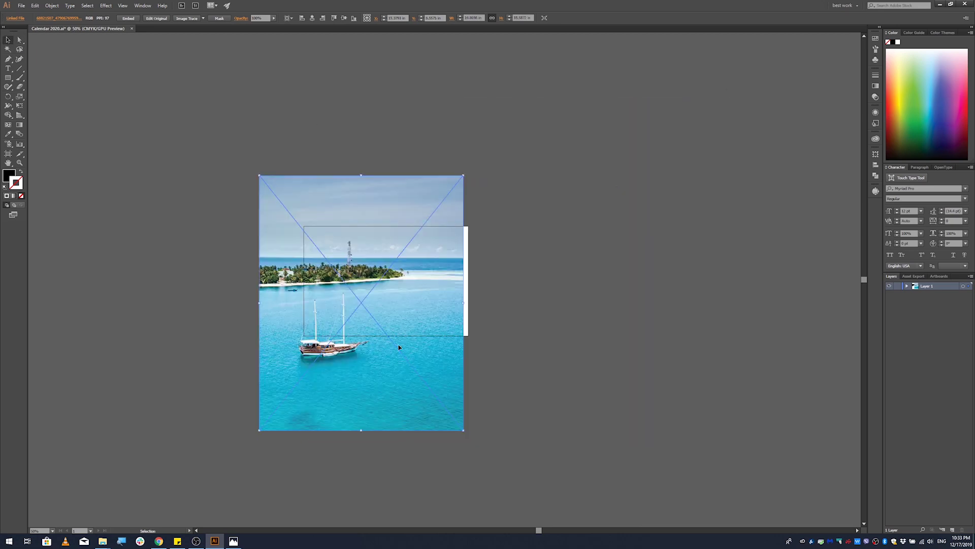
drag(411, 301, 297, 291)
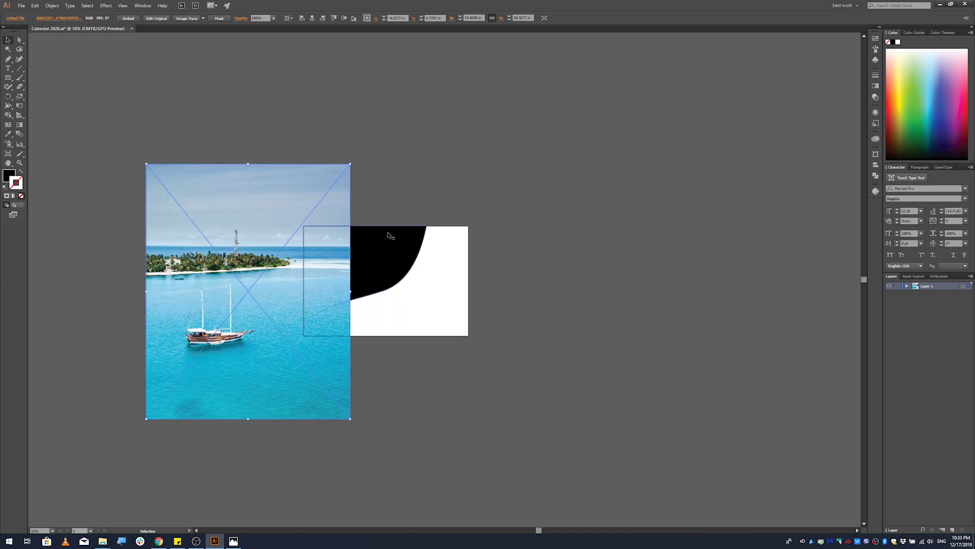
drag(257, 292, 409, 278)
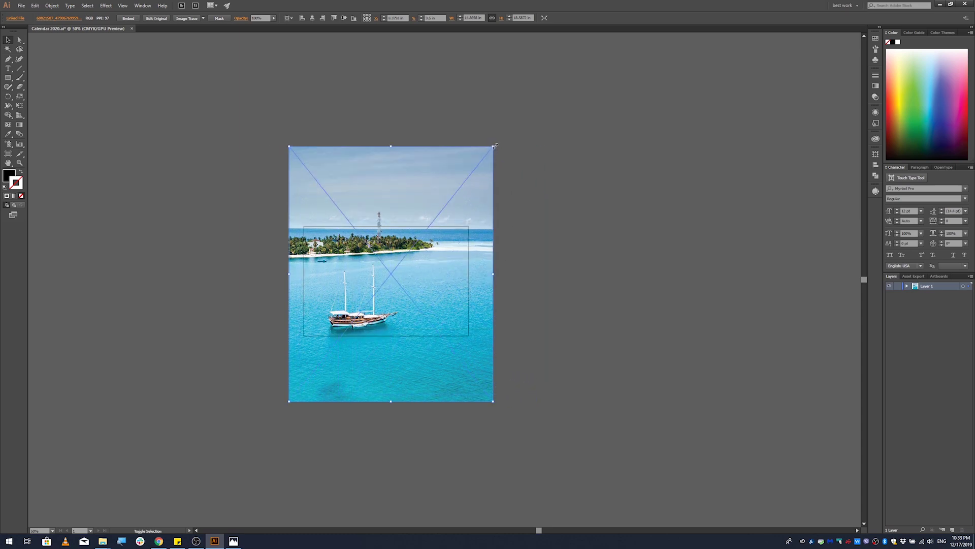
drag(495, 146, 435, 206)
mouse_move(398, 303)
mouse_down()
mouse_move(386, 300)
mouse_move(402, 288)
mouse_move(394, 289)
mouse_up()
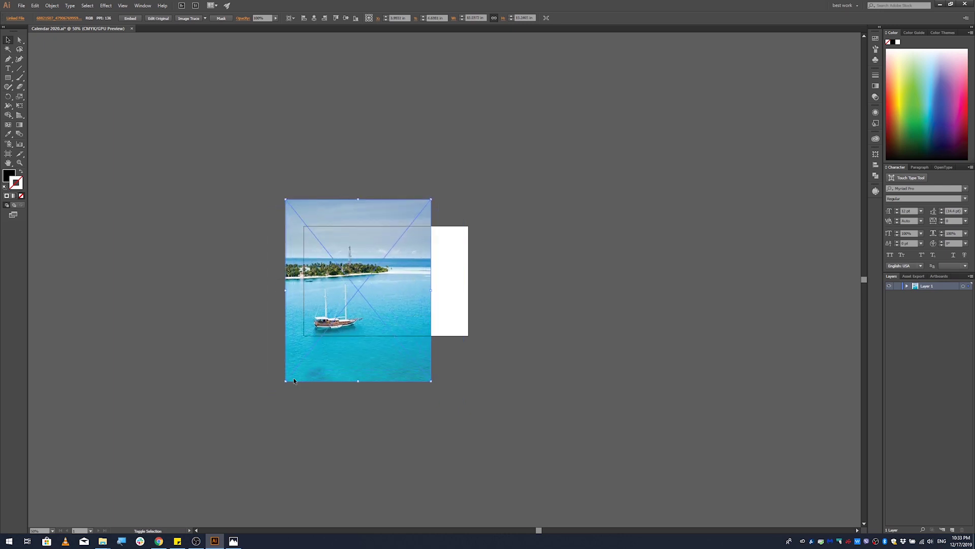
drag(286, 381, 298, 370)
scroll(337, 266, up, 2)
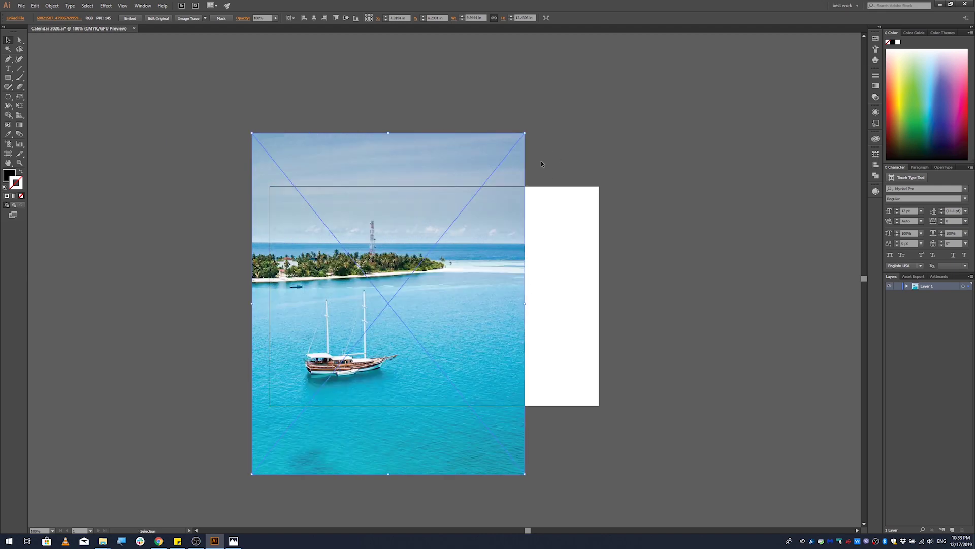
Try to make a clipping mask from the sailboat photo and the black curved shape, with the photo stacked on top
key(ctrl+a)
click(562, 148)
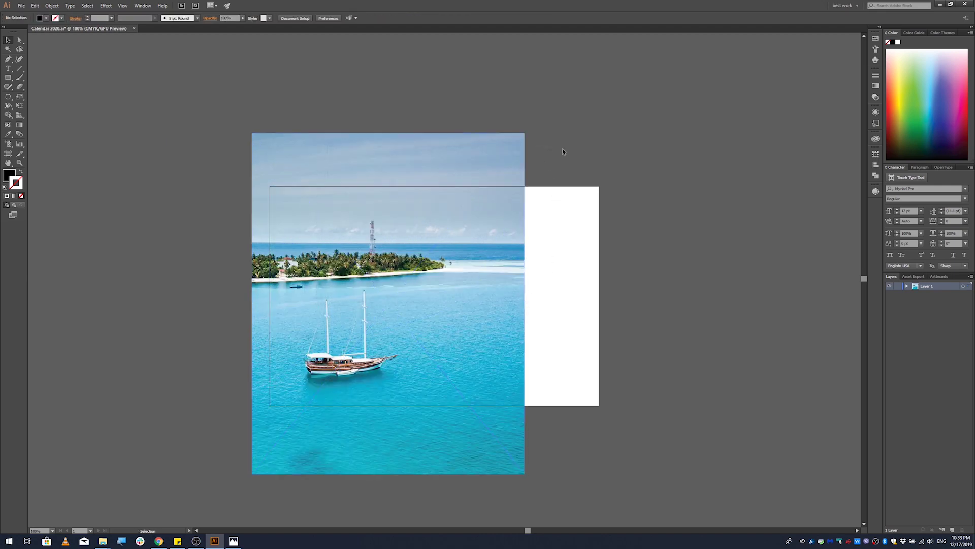
click(502, 155)
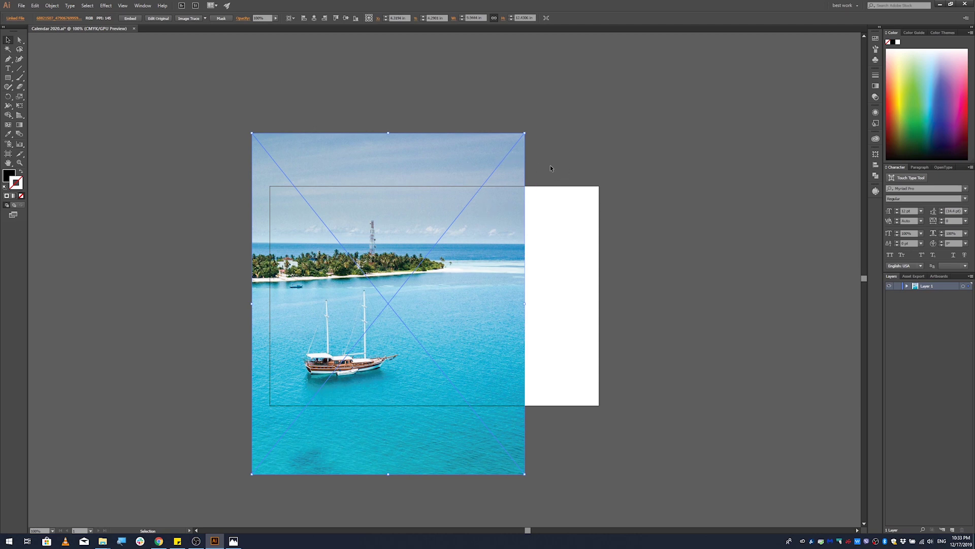
key(ctrl+a)
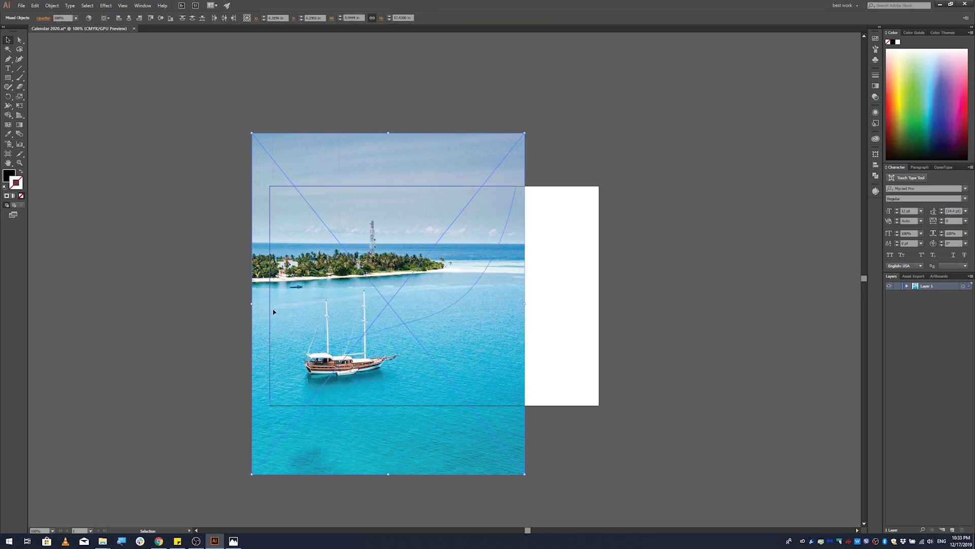
right_click(349, 286)
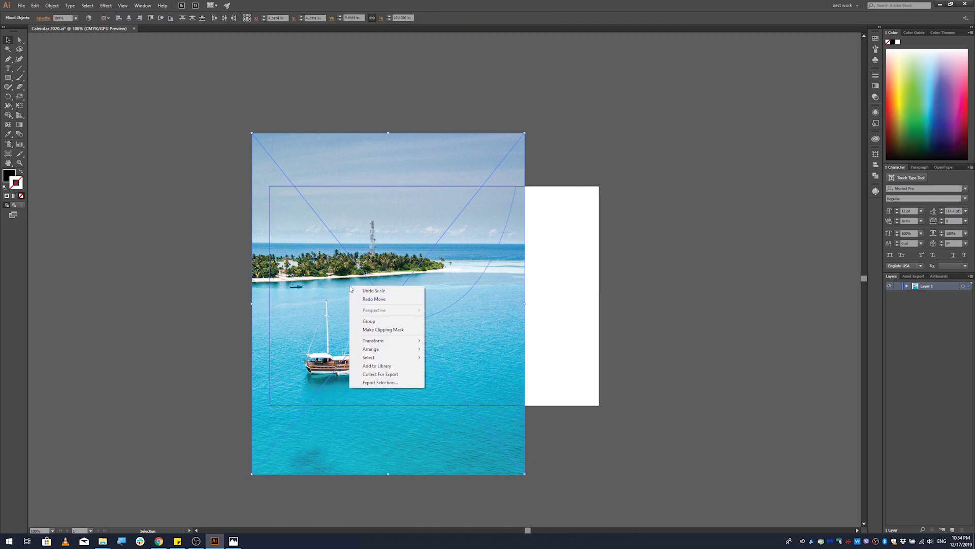
click(384, 329)
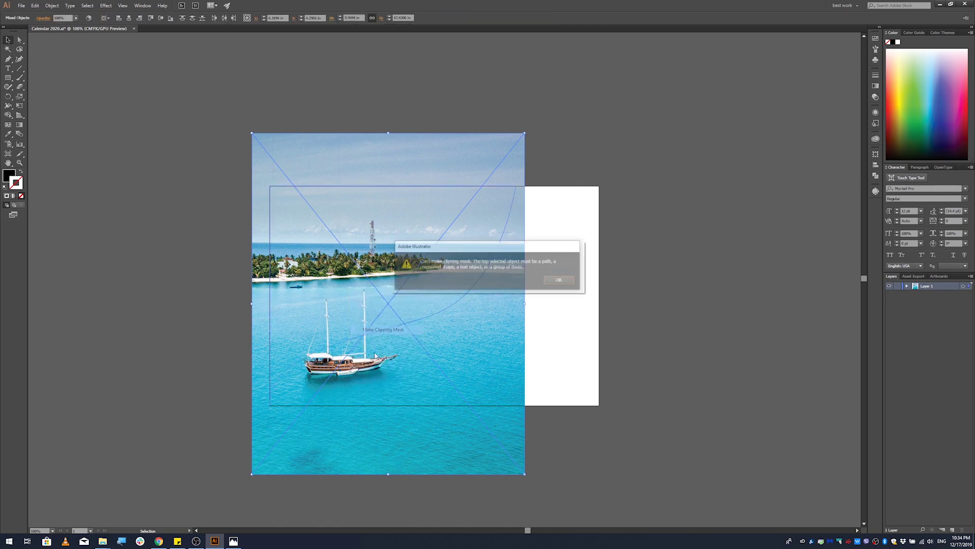
click(561, 281)
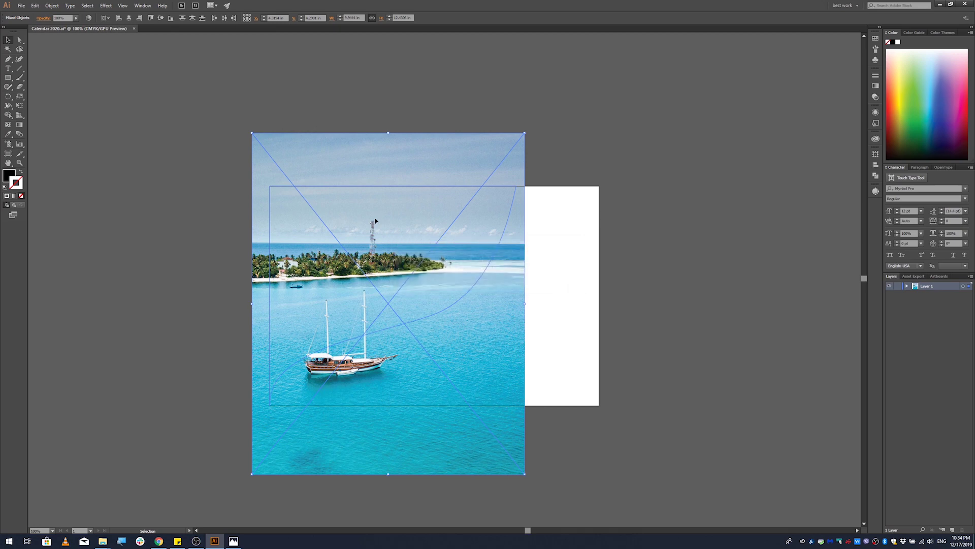
Send the sailboat photo to the back, behind the black curved shape
click(543, 218)
click(437, 157)
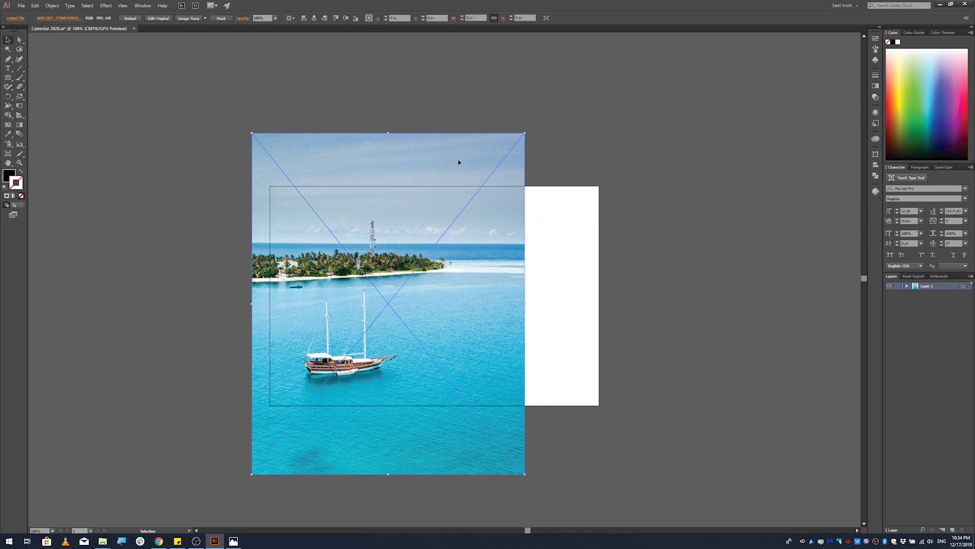
right_click(435, 179)
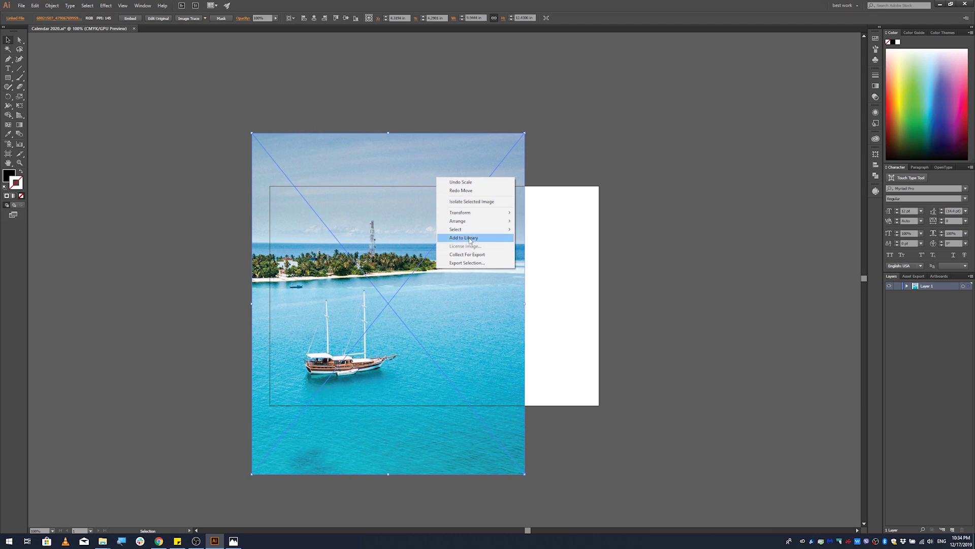
mouse_move(468, 223)
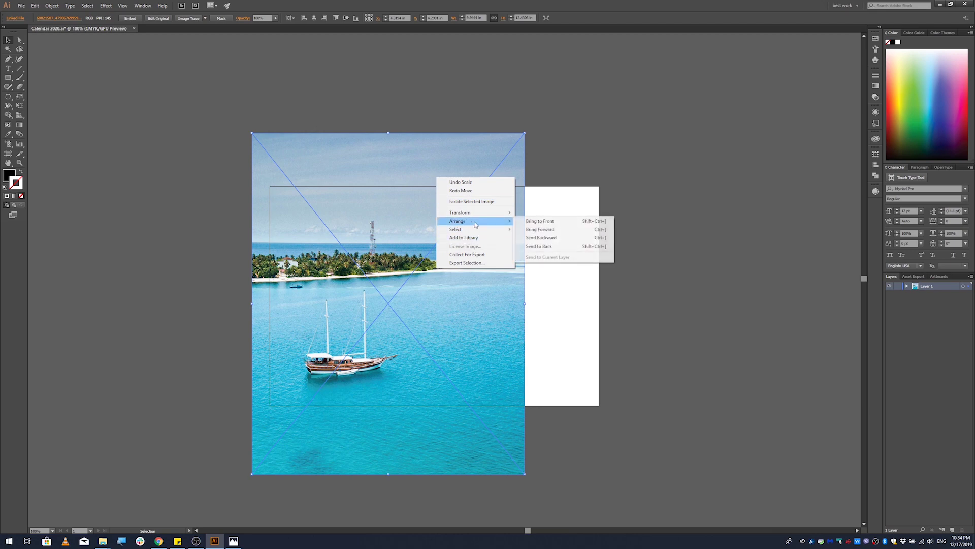
click(539, 246)
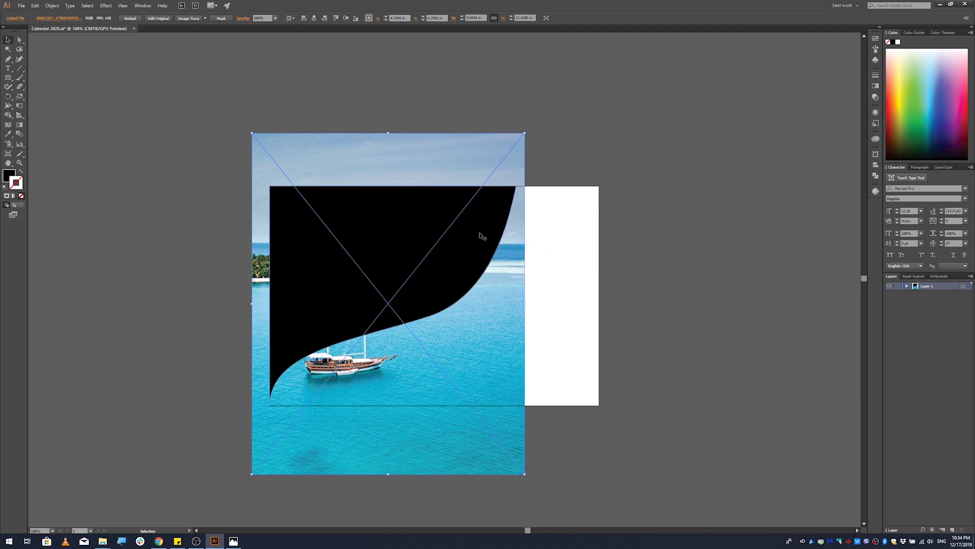
Select the photo and the black curved shape together and clip the photo to the shape with a clipping mask
click(536, 177)
drag(565, 155, 388, 277)
right_click(397, 265)
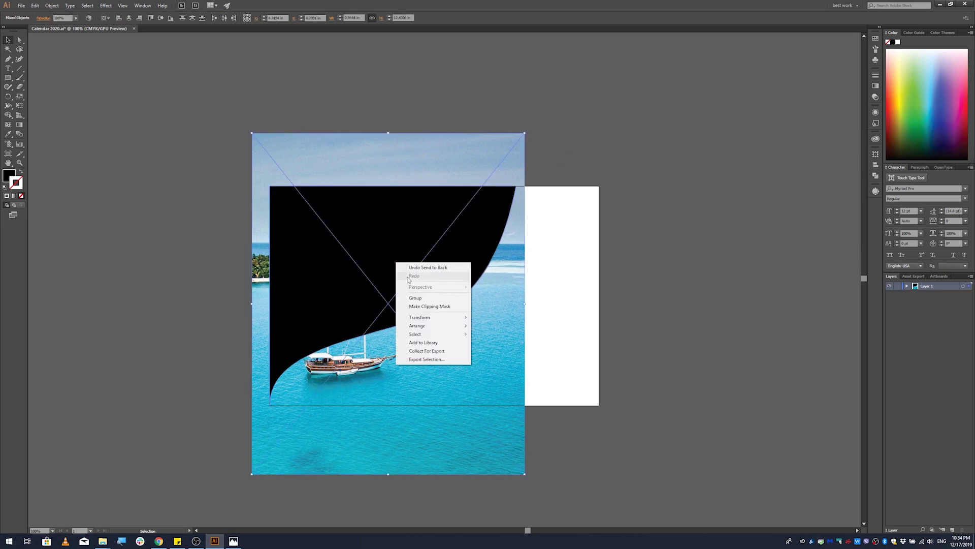
click(431, 306)
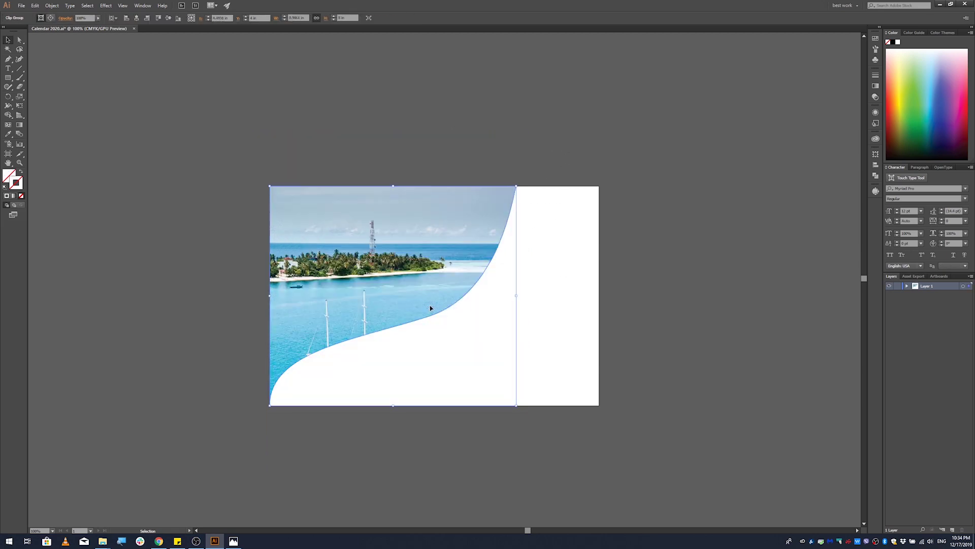
click(565, 214)
Move the photo up inside the clipping mask so that the whole sailboat sits above the curve, keeping the mask in place
alt+scroll(352, 298, up, 1)
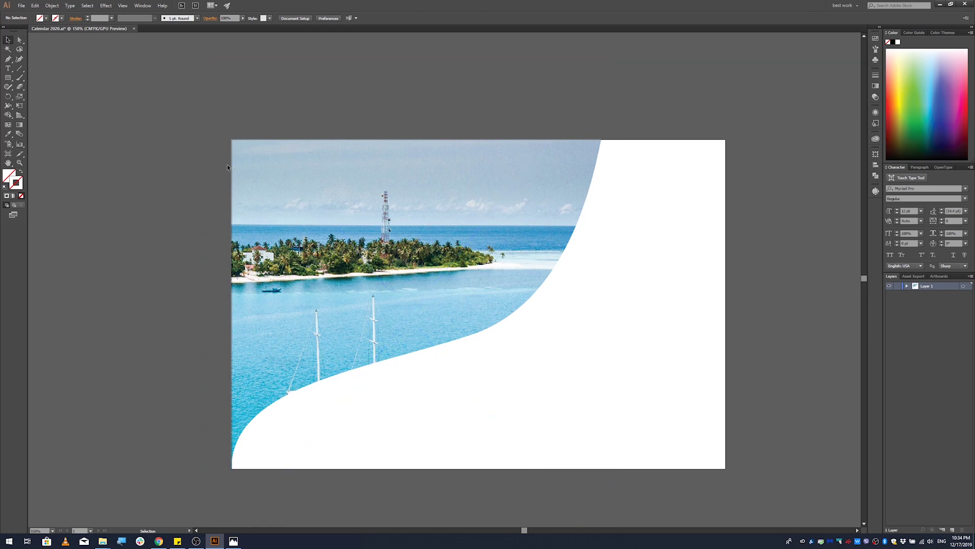
click(19, 40)
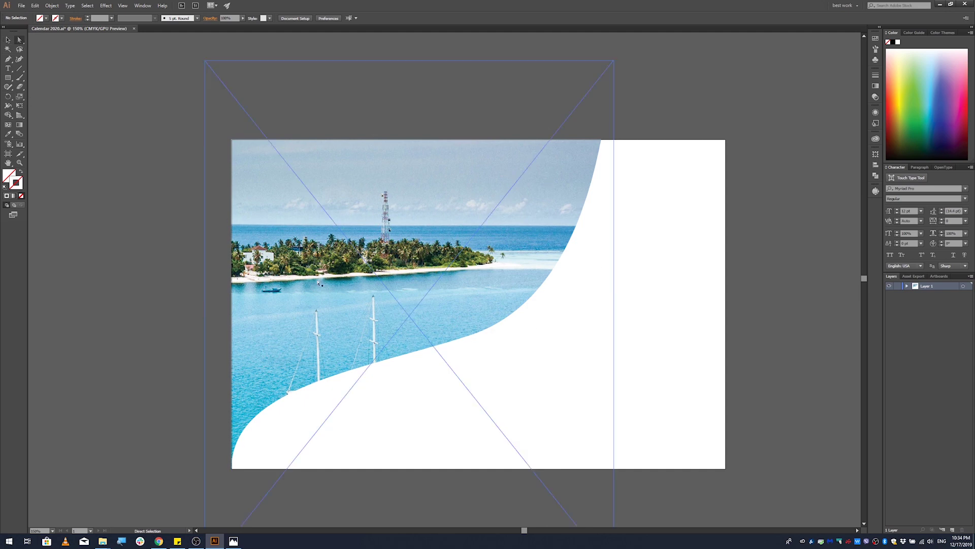
mouse_move(415, 295)
mouse_down()
mouse_move(439, 298)
mouse_move(435, 277)
mouse_move(421, 292)
mouse_move(447, 283)
mouse_move(420, 285)
mouse_move(431, 284)
mouse_move(427, 314)
mouse_move(449, 312)
mouse_move(415, 327)
mouse_move(432, 278)
mouse_move(430, 301)
mouse_up()
key(ctrl+1)
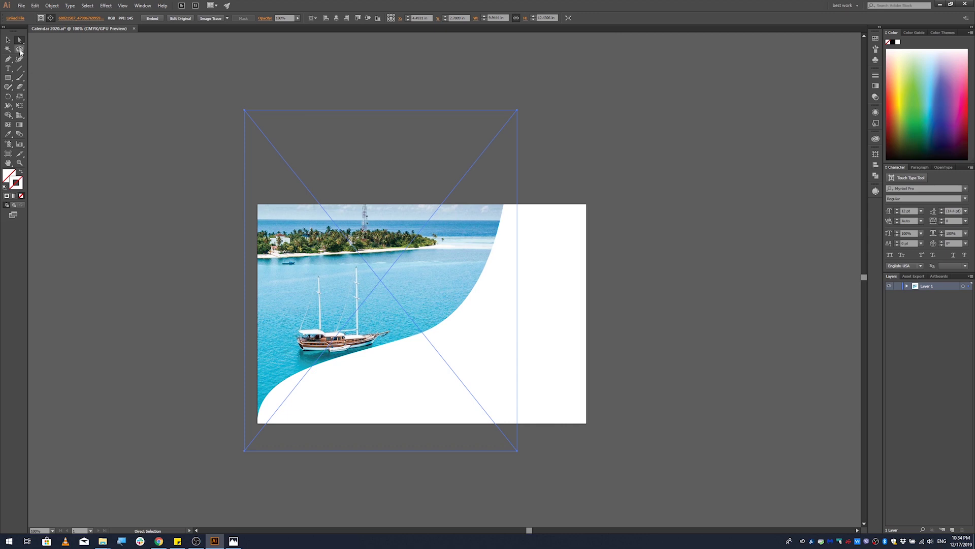
key(v)
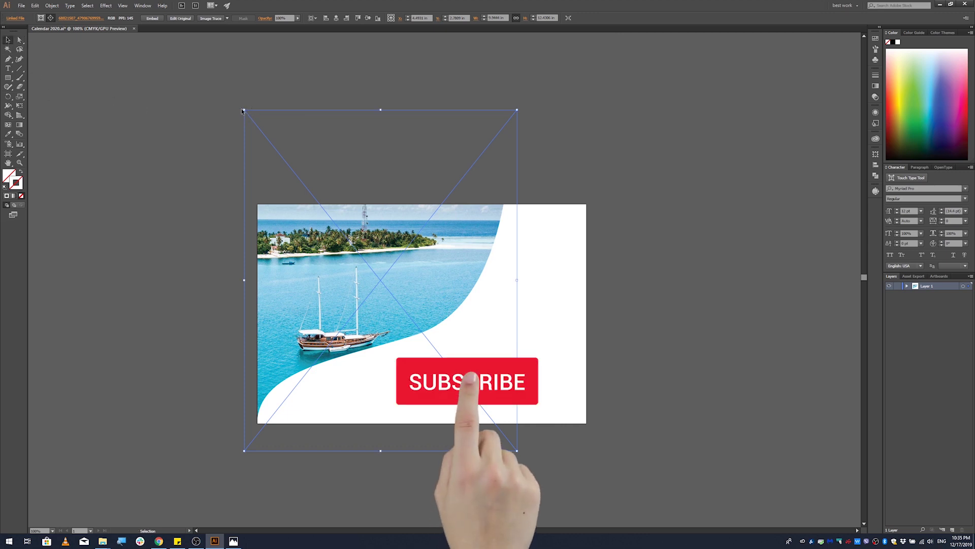
Scale the photo inside the clipping mask down to about 9.17 x 11.47 inches and move it up so the whole sailboat clears the curve
drag(243, 110, 254, 123)
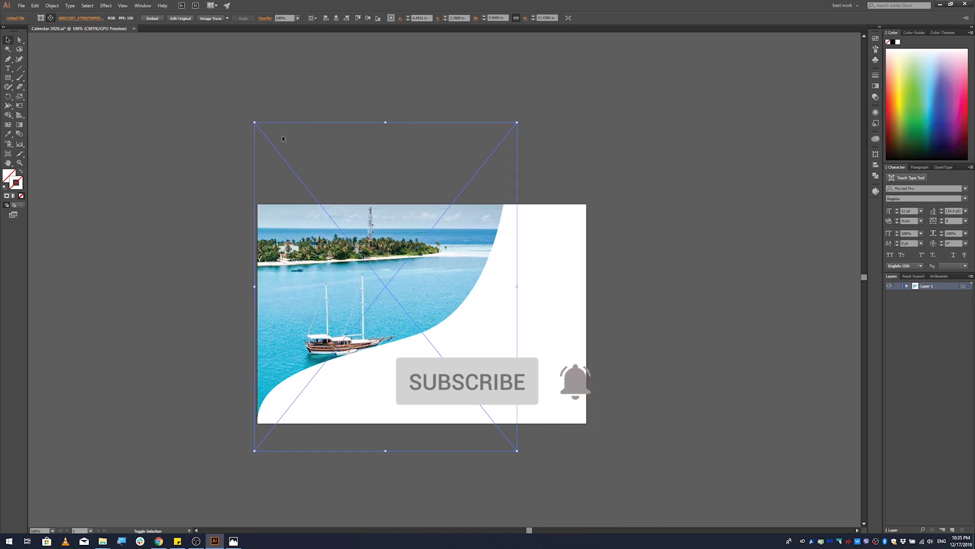
drag(517, 123, 507, 135)
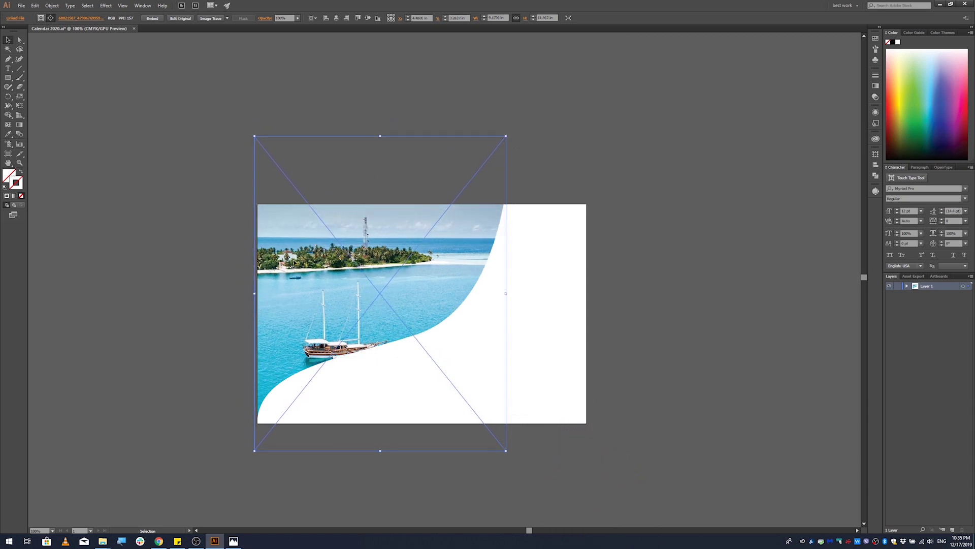
key(ctrl+plus)
click(19, 39)
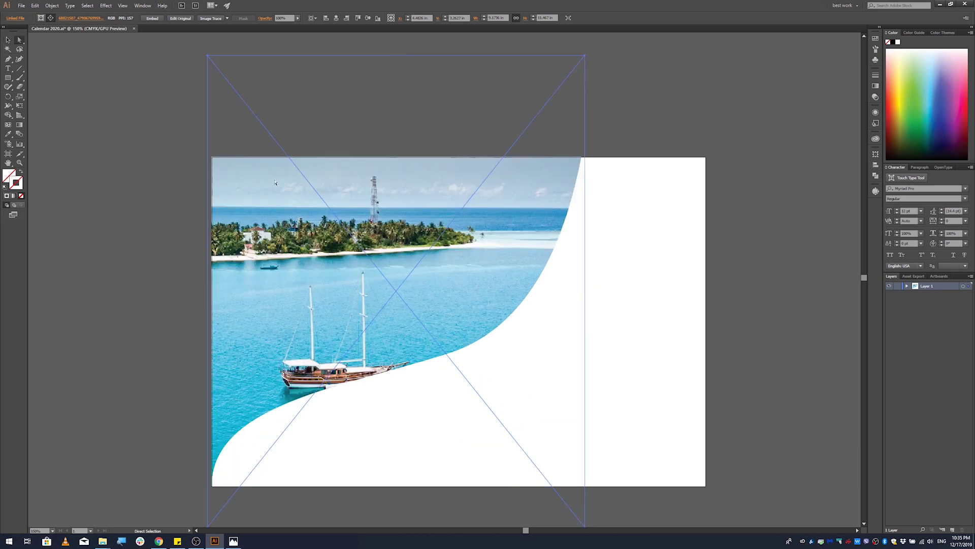
drag(369, 309, 373, 294)
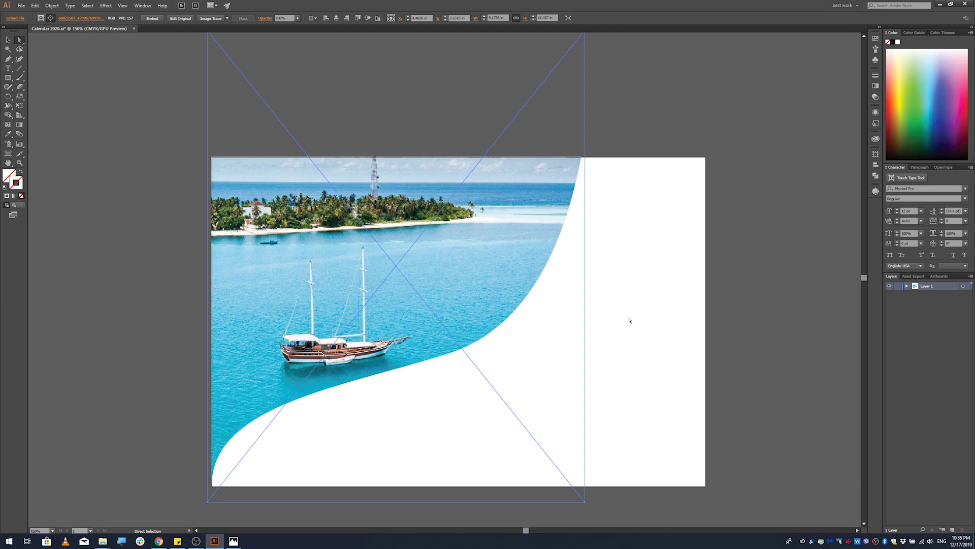
click(646, 319)
scroll(402, 309, up, 2)
scroll(402, 309, down, 3)
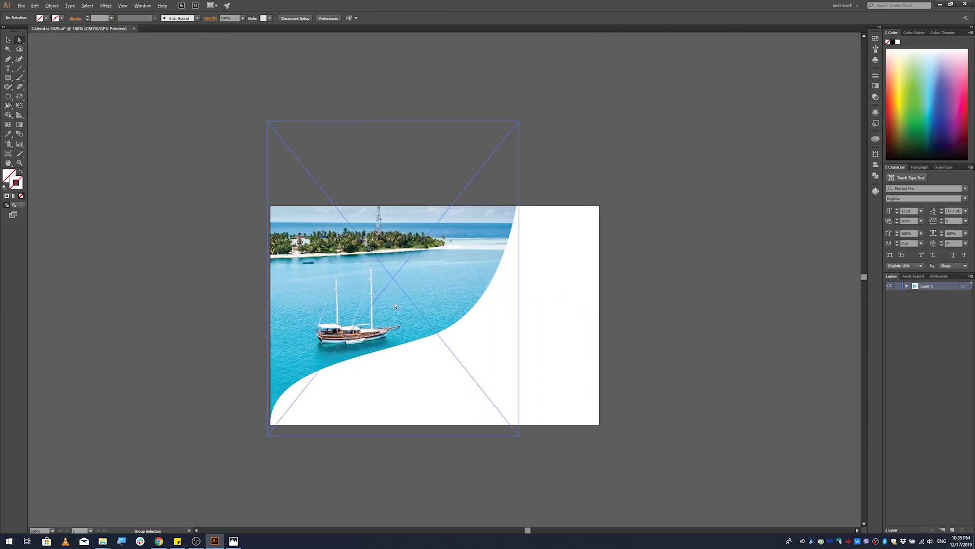
scroll(551, 323, up, 1)
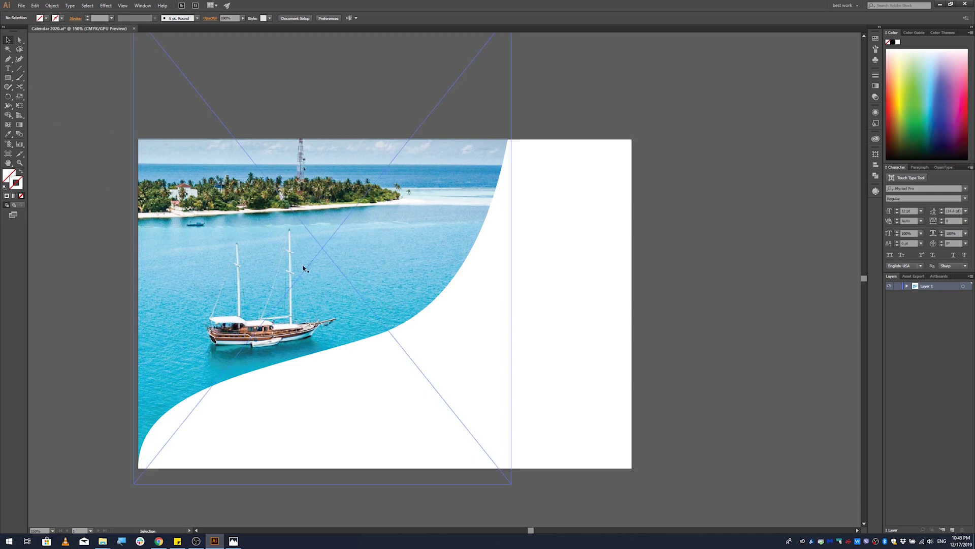
Duplicate the clipped sailboat group and place the copy to the right, overlapping the artboard's right edge
click(321, 273)
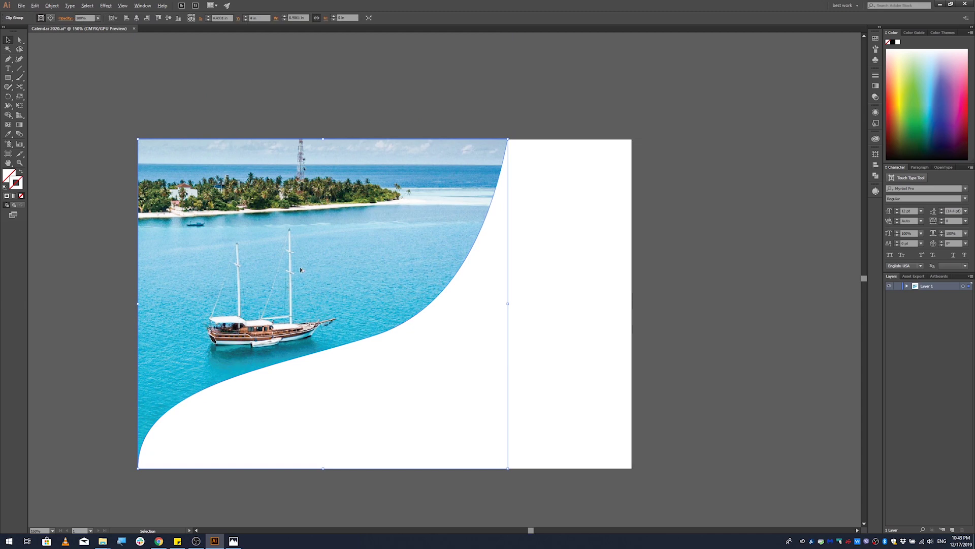
drag(300, 270, 430, 280)
drag(567, 292, 566, 291)
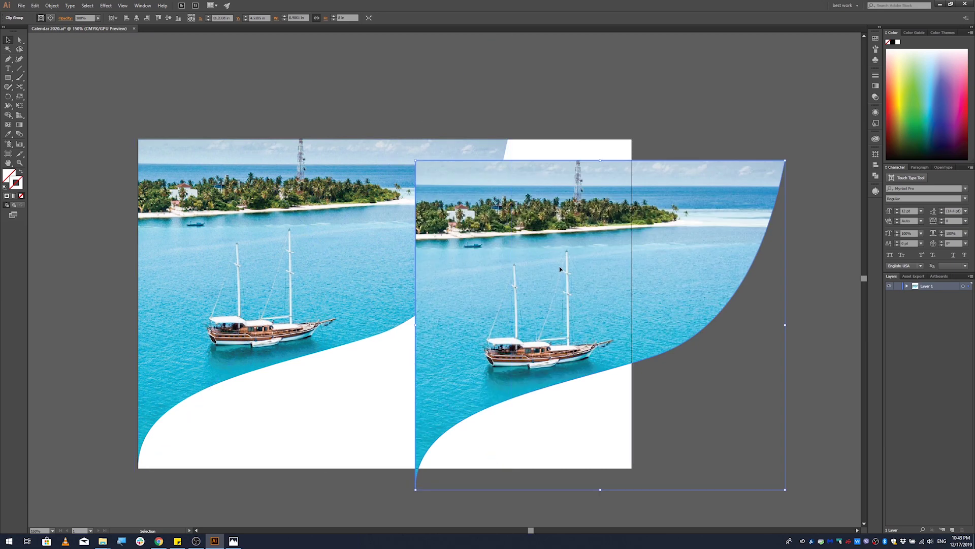
Release the clipping mask on the duplicate and delete its sailboat photo, keeping only the curved path
right_click(514, 257)
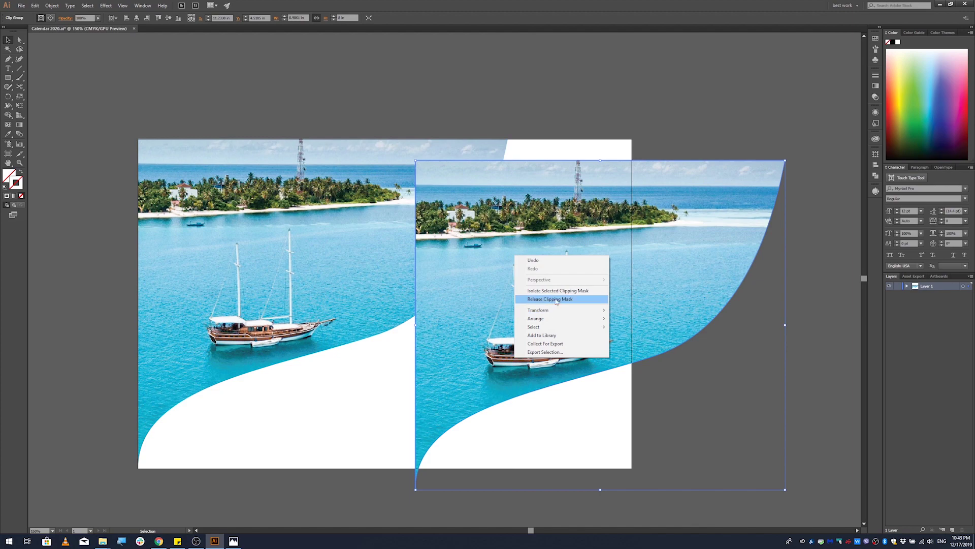
click(542, 300)
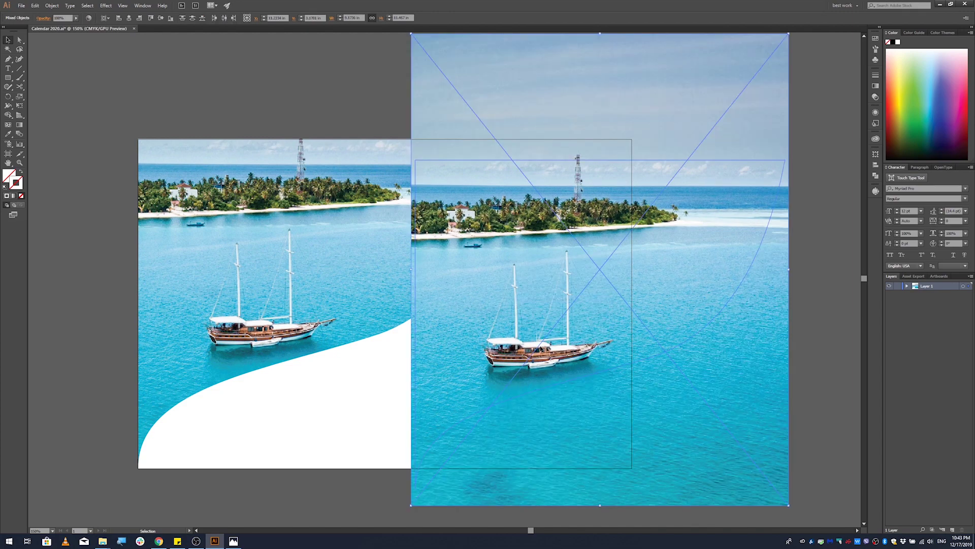
click(762, 328)
drag(762, 327, 592, 297)
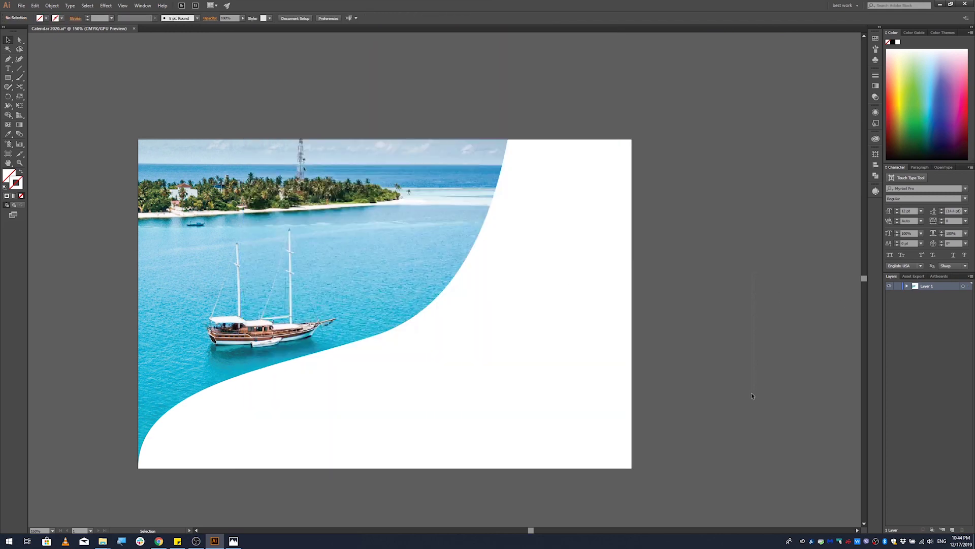
Select the unfilled curved path left from the duplicate and fill it with black
click(740, 407)
click(671, 312)
click(697, 335)
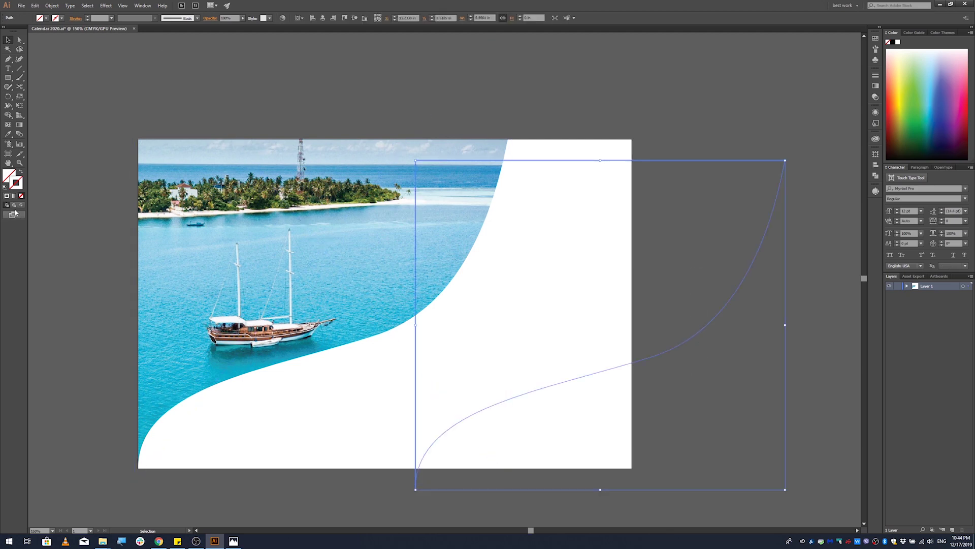
click(17, 181)
click(46, 18)
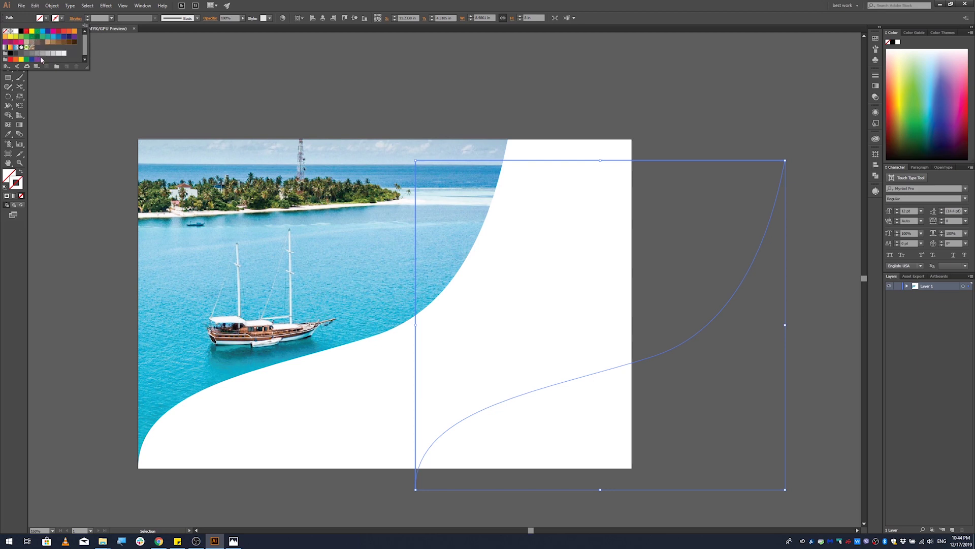
click(11, 53)
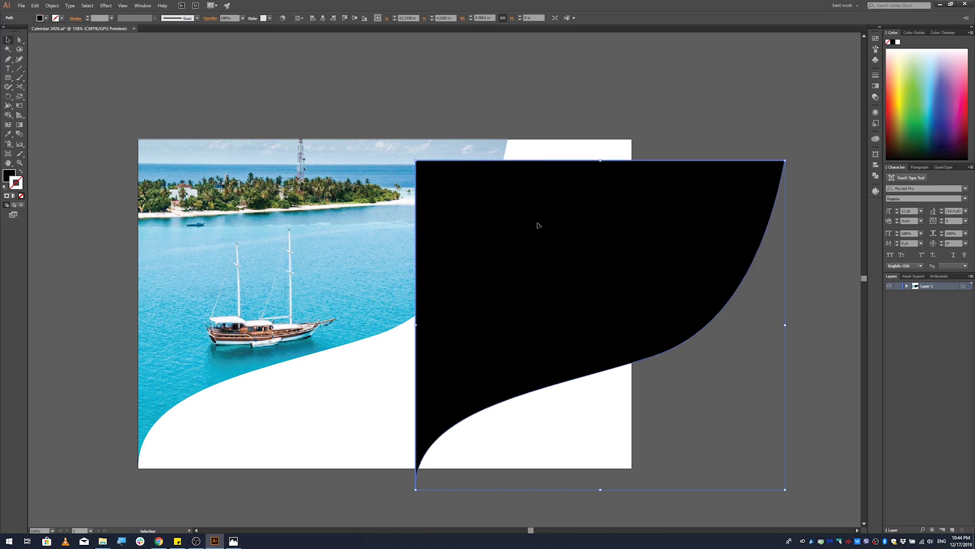
Align the black curved shape to the artboard's left and top edges
drag(597, 255, 505, 286)
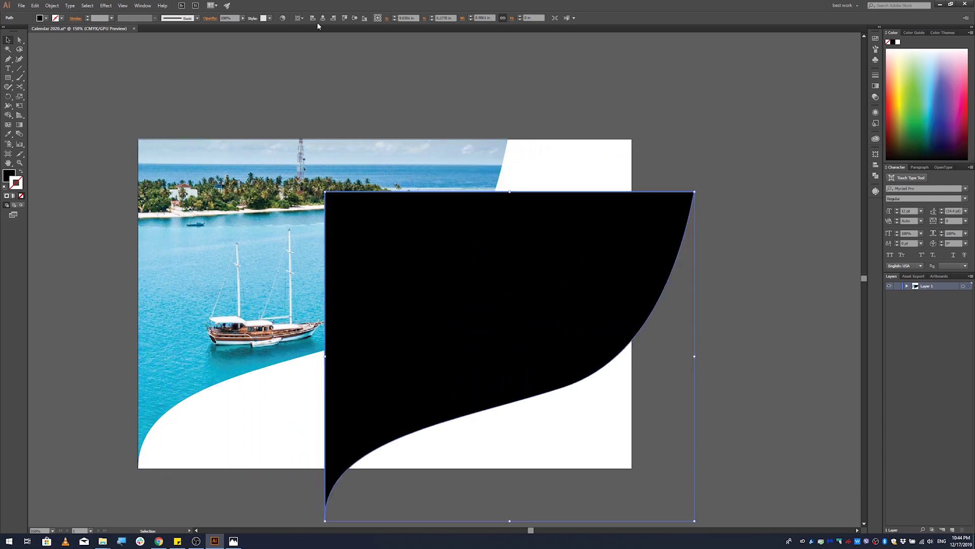
click(299, 20)
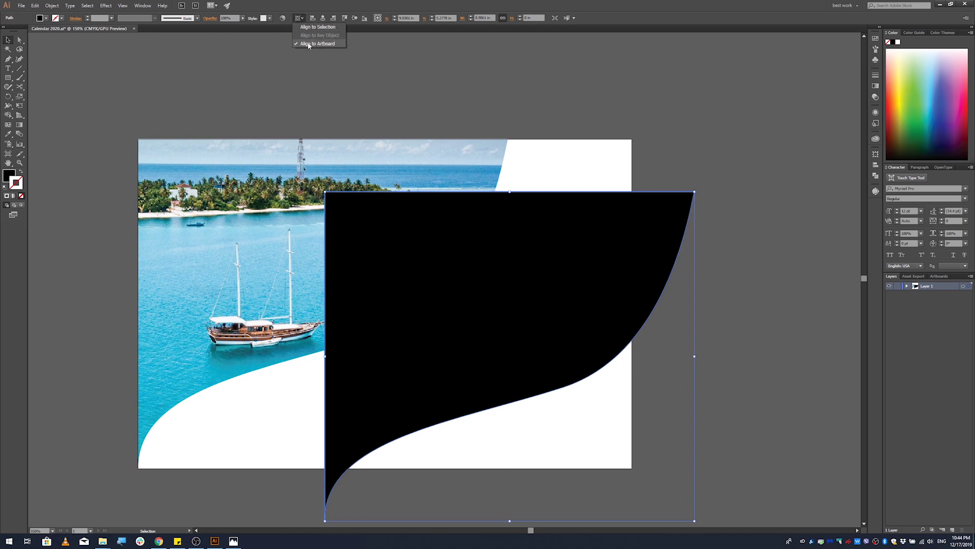
click(311, 6)
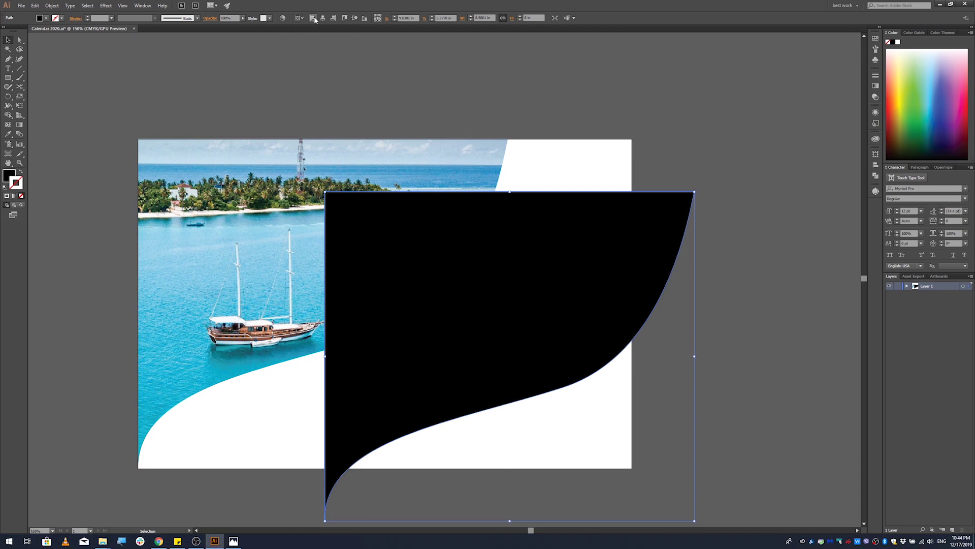
click(313, 18)
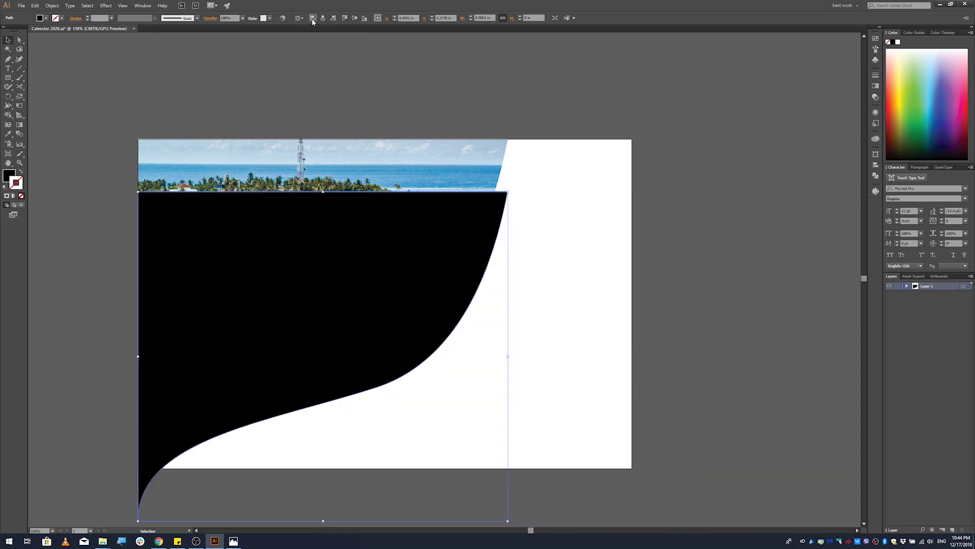
click(344, 17)
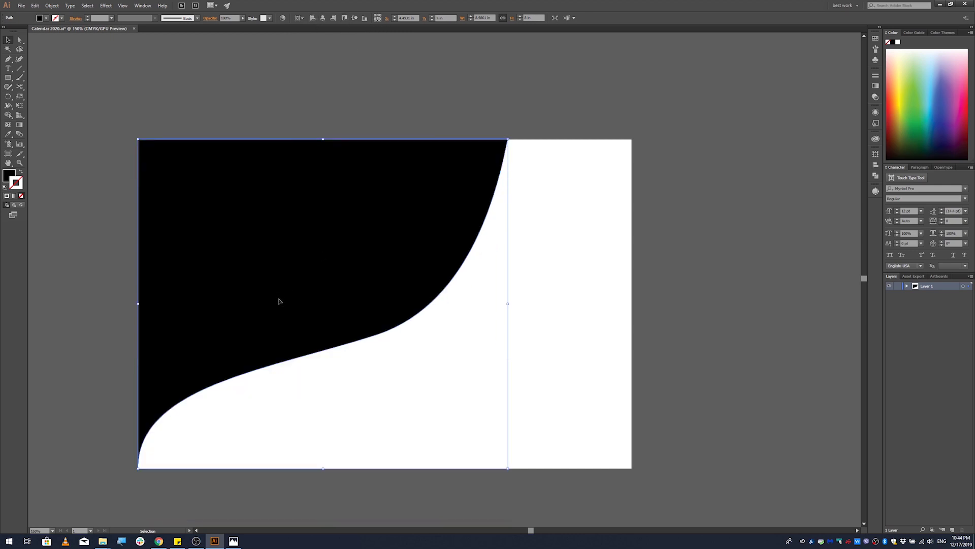
Send the black curved shape to the back, behind the clipped sailboat photo
right_click(285, 245)
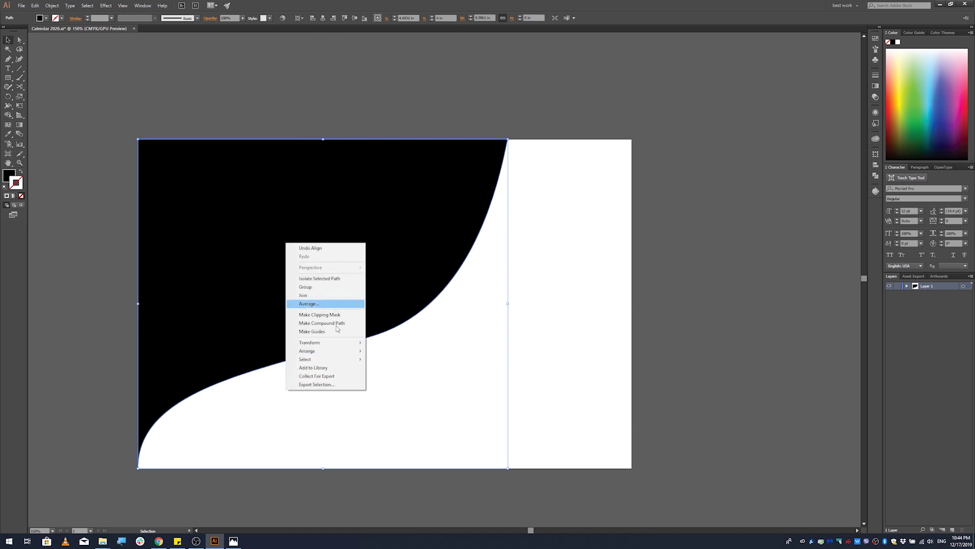
mouse_move(337, 354)
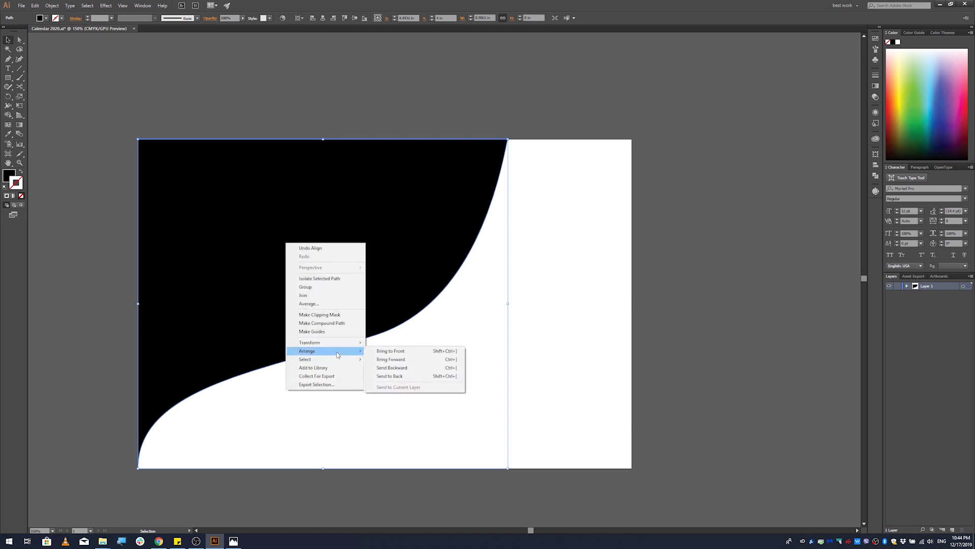
click(406, 376)
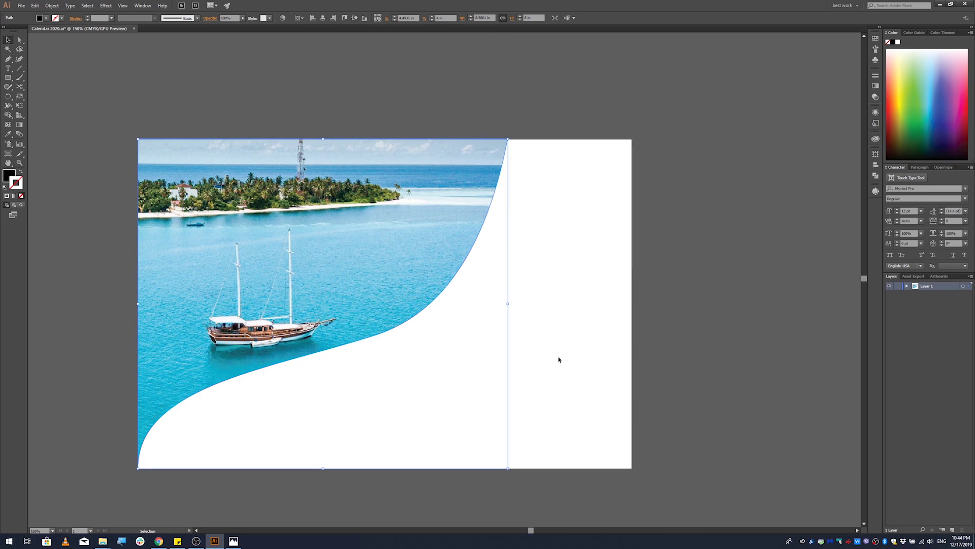
Nudge the black curved shape straight down about 0.29 inches to form a band below the photo's curved edge
key(Down)
key(Down)
key(Down)
key(Down)
key(Down)
key(Down)
key(Down)
key(Down)
key(Down)
key(Down)
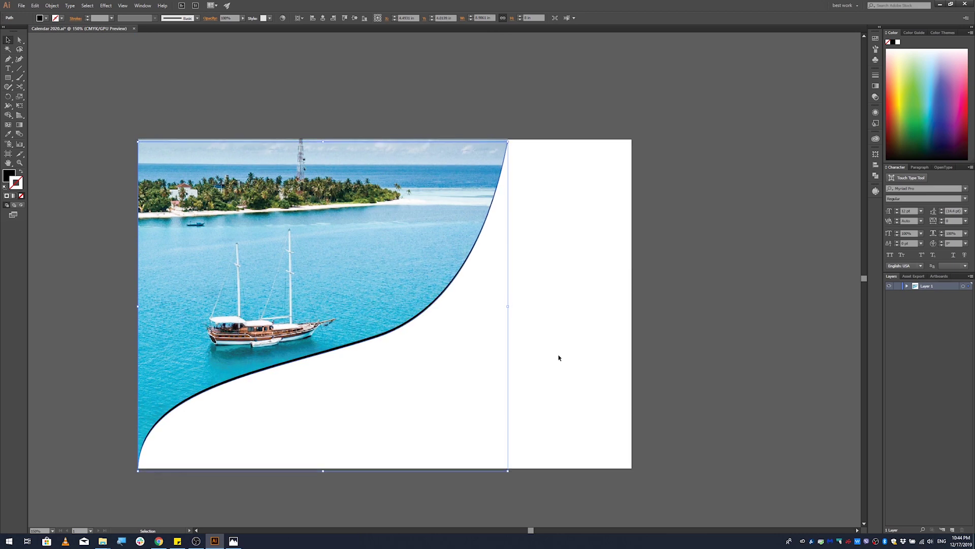
key(Down)
key(Down)
key(Down)
key(Down)
key(Down)
key(Down)
key(Down)
key(Down)
key(Down)
key(Down)
key(Down)
key(Down)
key(Down)
key(Down)
key(Down)
key(Down)
key(Down)
key(Down)
key(Down)
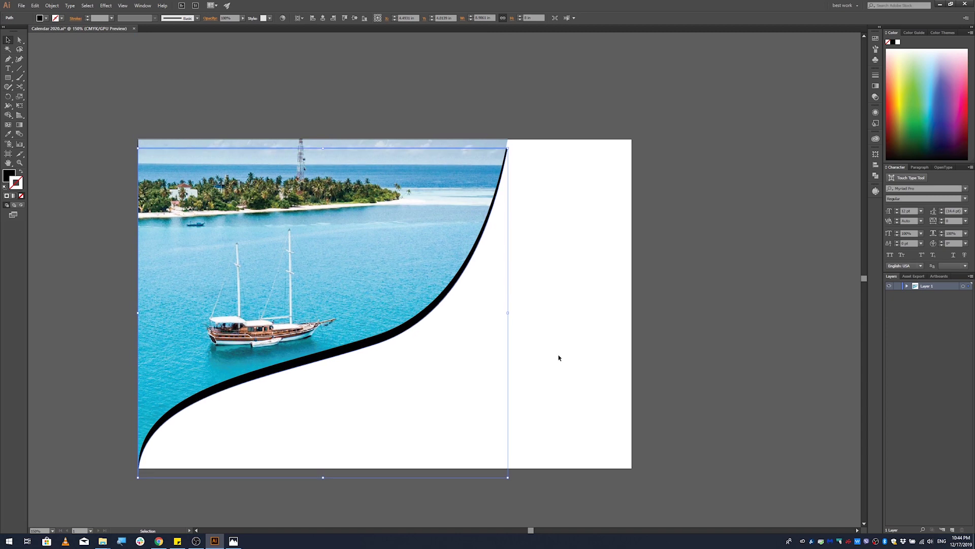
key(Down)
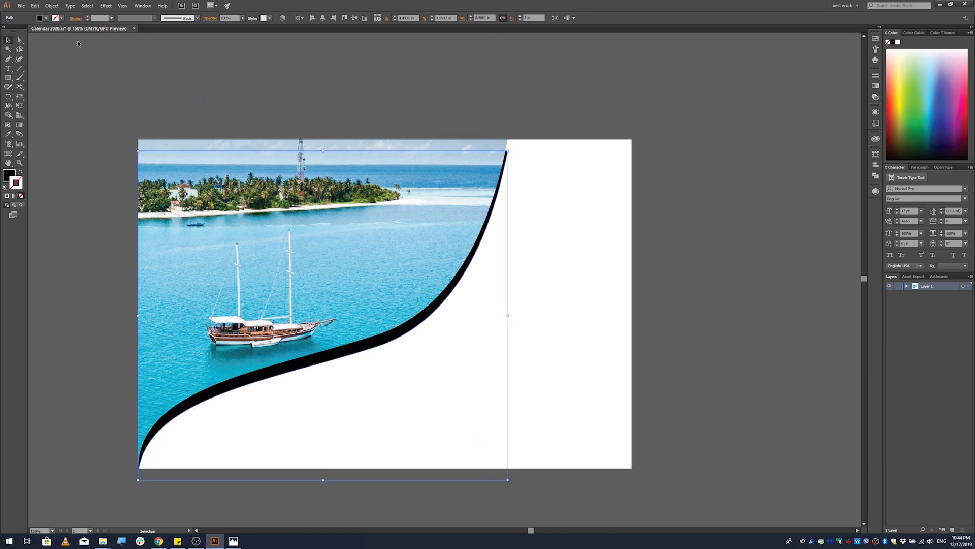
Change the fill of the curved shape behind the photo to light gray
click(46, 18)
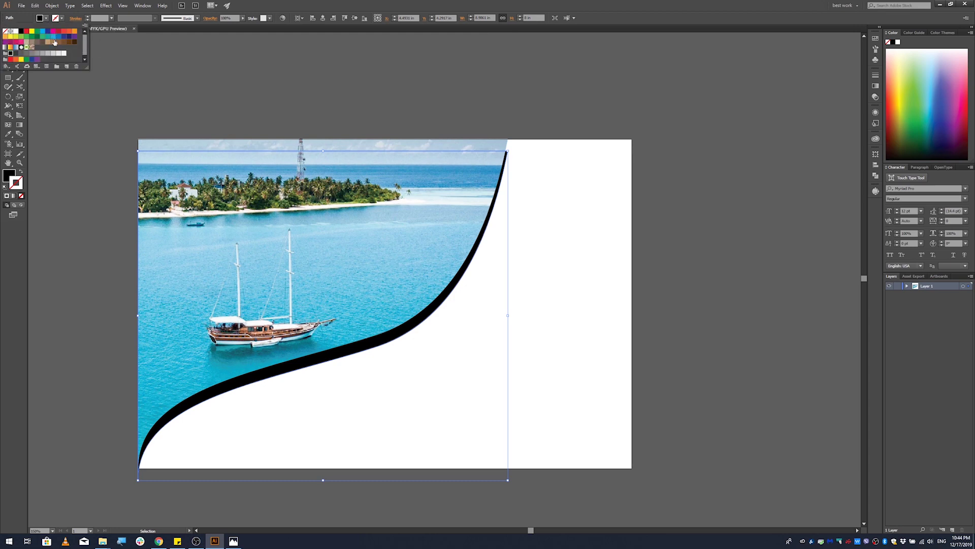
click(48, 56)
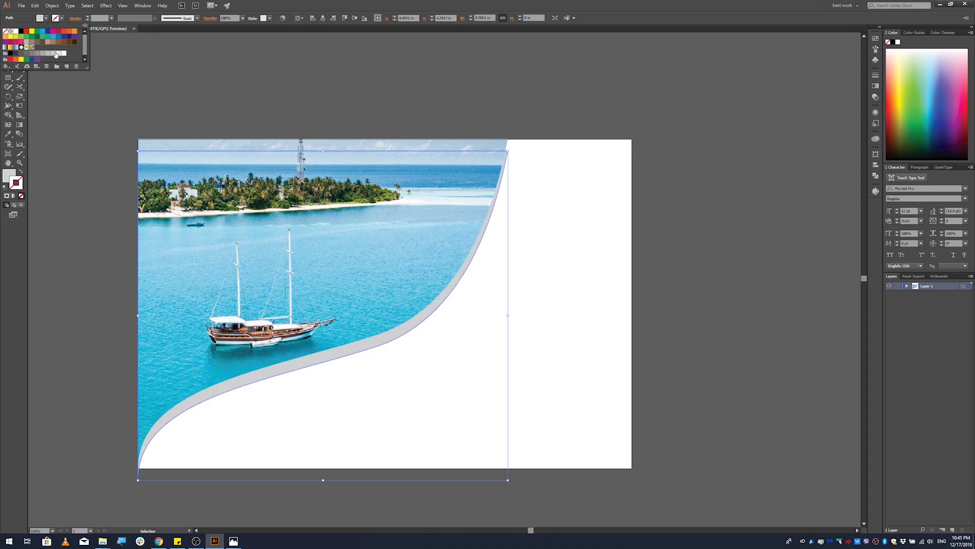
click(53, 55)
click(49, 54)
click(570, 219)
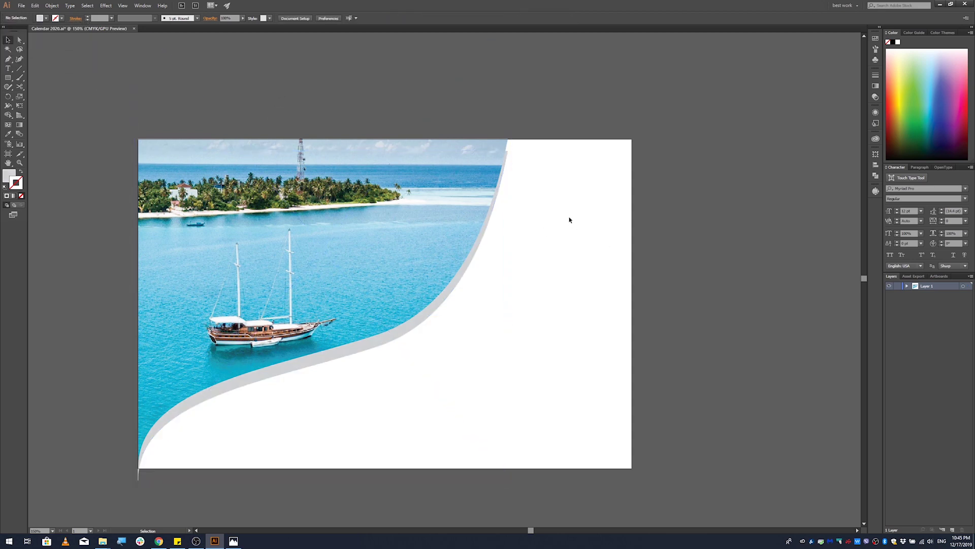
Move the gray shape's top-right anchor point up to the artboard's top edge, where the photo's curve ends
key(alt)
scroll(507, 148, up, 2)
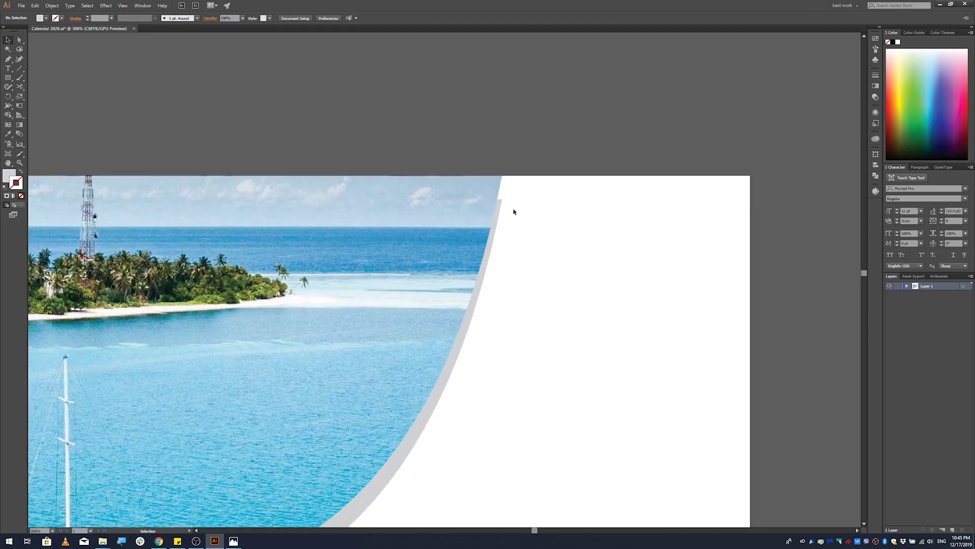
scroll(514, 212, down, 4)
scroll(515, 210, up, 2)
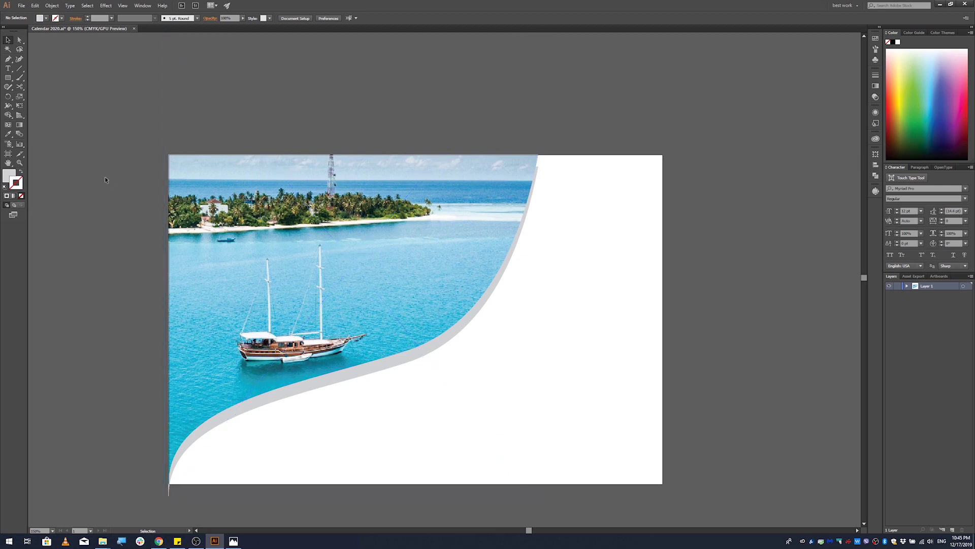
click(19, 40)
scroll(544, 156, up, 5)
click(511, 204)
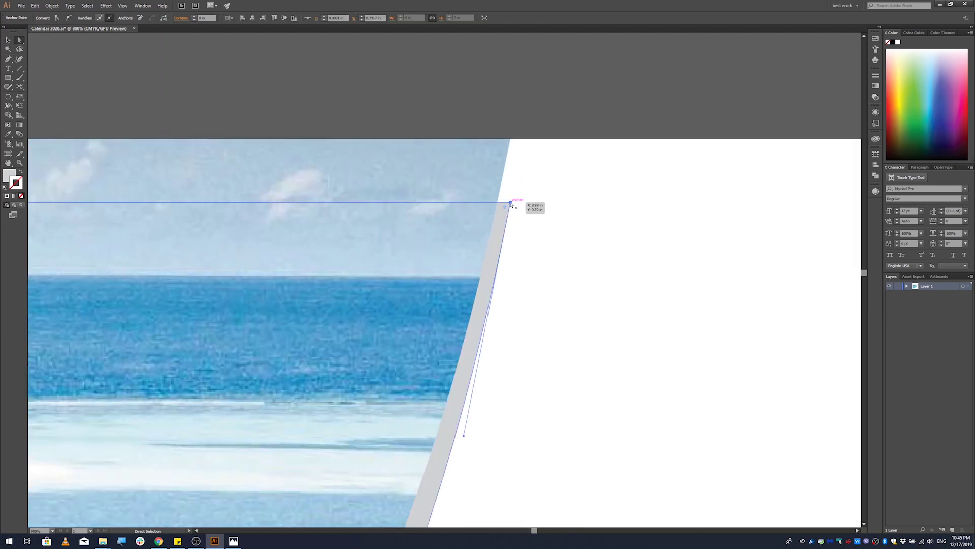
drag(512, 203, 510, 139)
scroll(591, 211, down, 5)
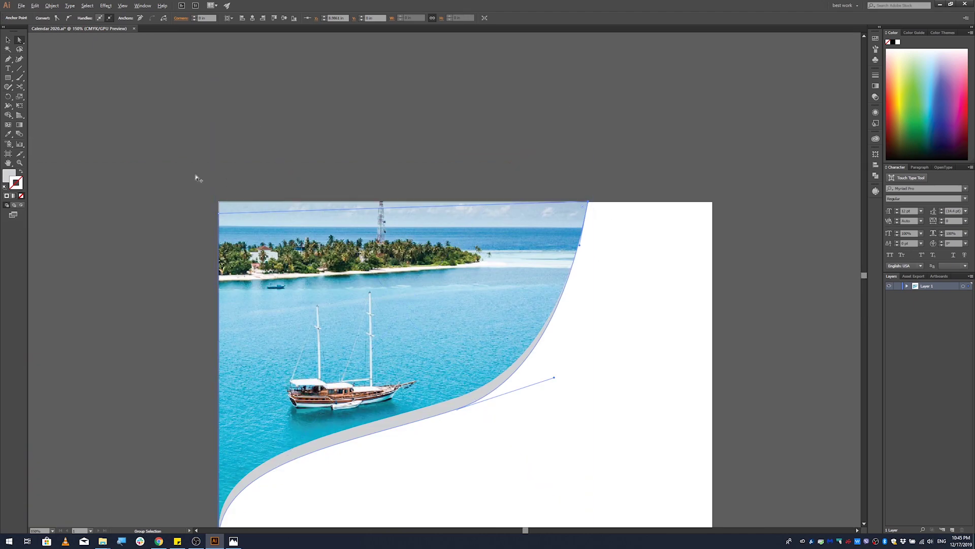
Move the gray shape's top-left anchor point up to the artboard's top-left corner
scroll(224, 254, up, 5)
drag(214, 253, 214, 190)
scroll(224, 172, down, 4)
scroll(224, 173, down, 3)
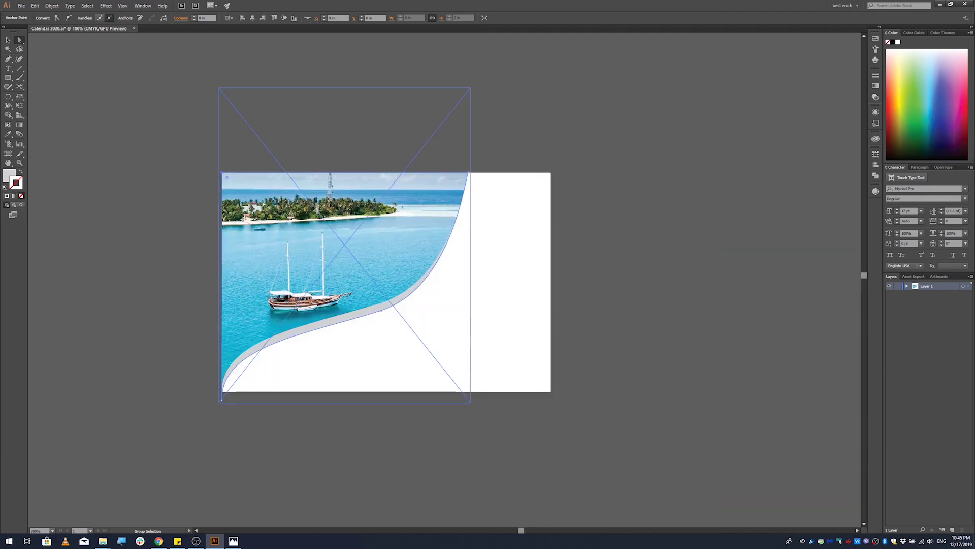
Move the gray shape's bottom anchor point up to the artboard's bottom-left corner
scroll(265, 355, up, 3)
scroll(172, 442, up, 4)
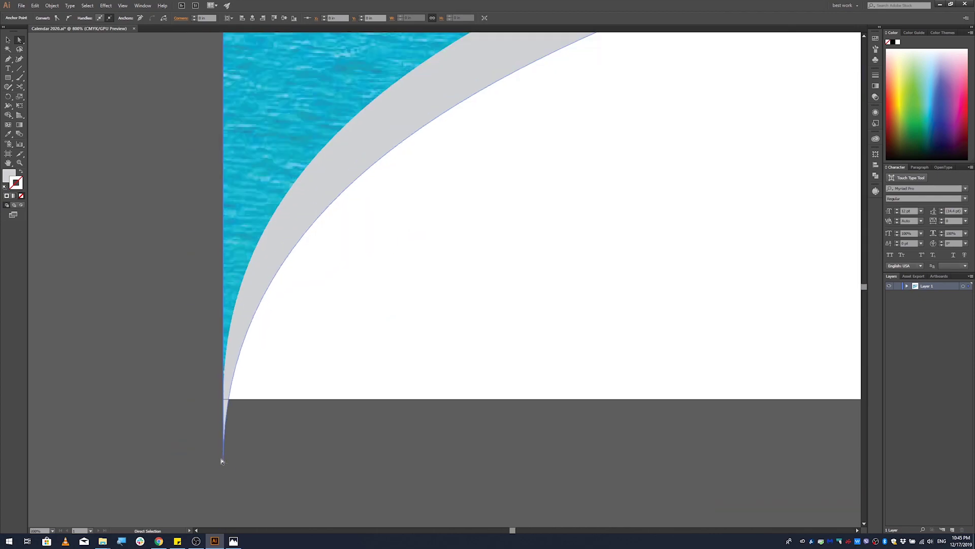
drag(222, 460, 224, 400)
scroll(211, 441, down, 4)
scroll(211, 437, down, 1)
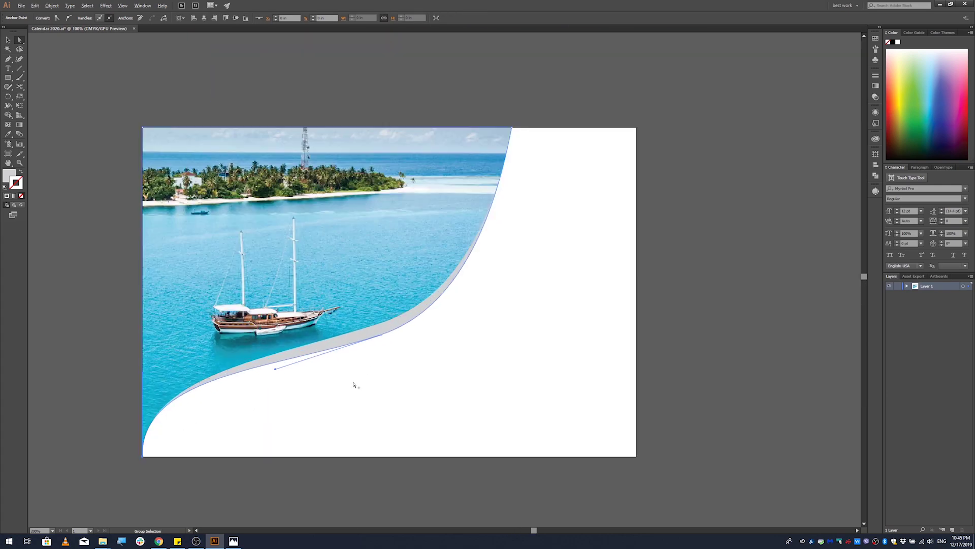
Reshape the gray band's outer curve by shifting its middle anchor point and lowering that point's lower direction handle slightly
click(381, 336)
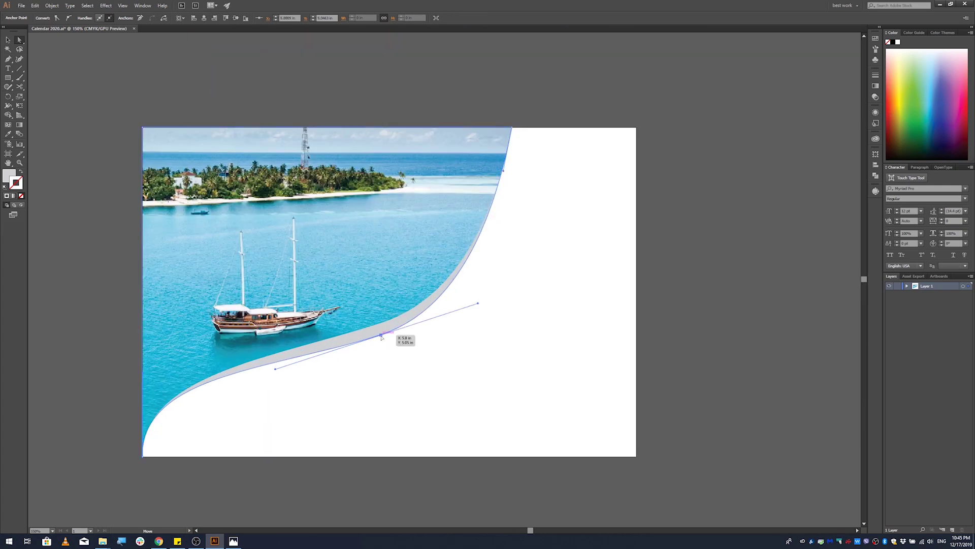
drag(382, 337, 392, 331)
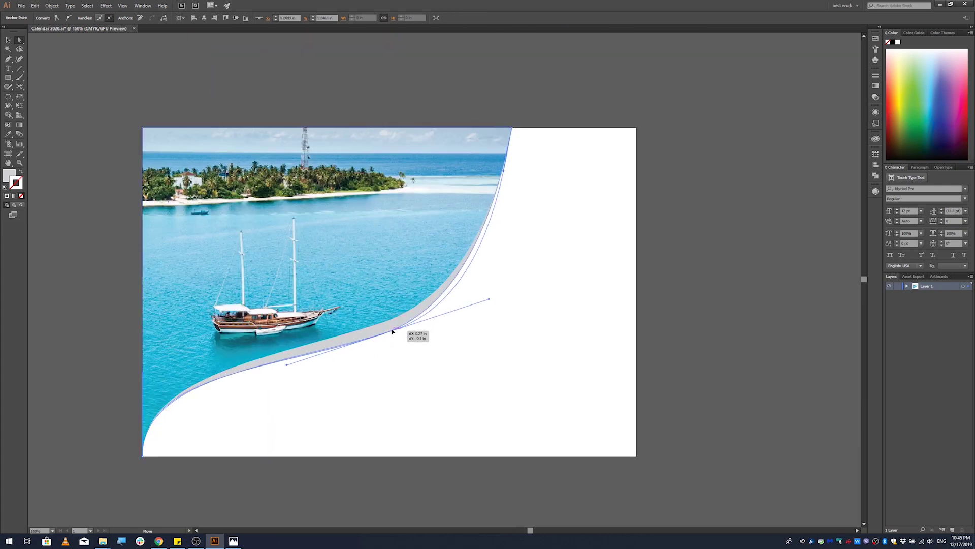
click(508, 174)
click(501, 189)
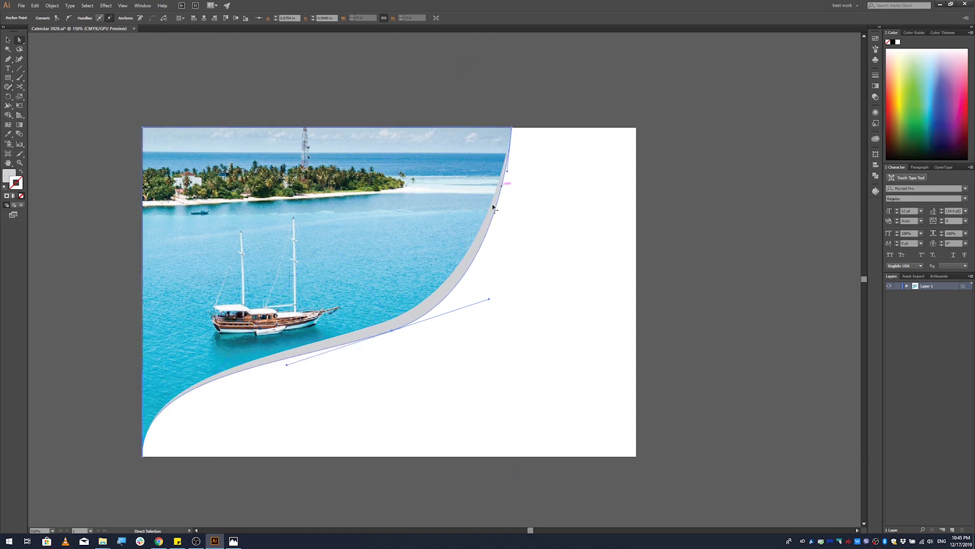
drag(287, 365, 289, 370)
mouse_move(392, 331)
mouse_down()
mouse_move(368, 343)
mouse_move(385, 335)
mouse_up()
click(224, 424)
Adjust the curve of the photo's clipping path near the artboard's bottom-left corner to widen the gray band there
scroll(203, 420, up, 1)
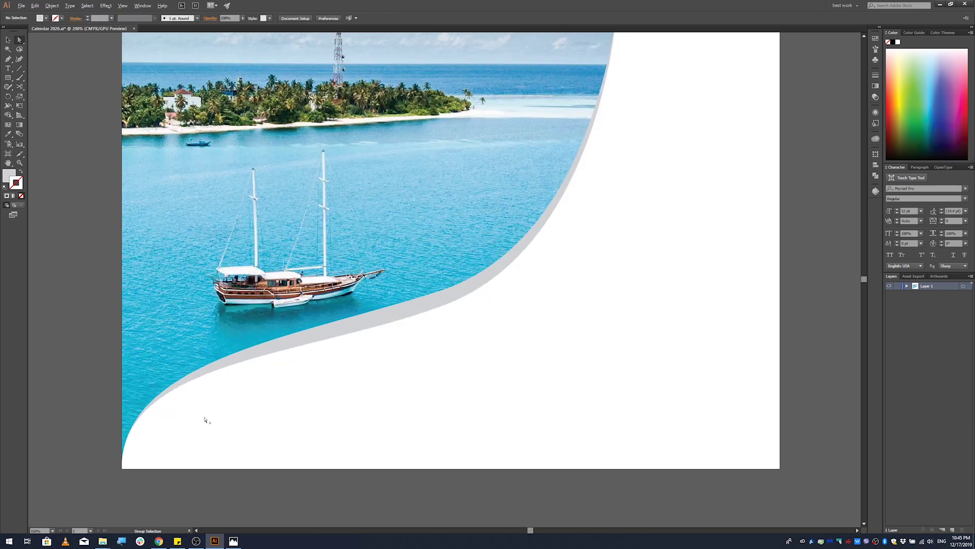
click(125, 466)
drag(172, 378, 146, 364)
click(158, 439)
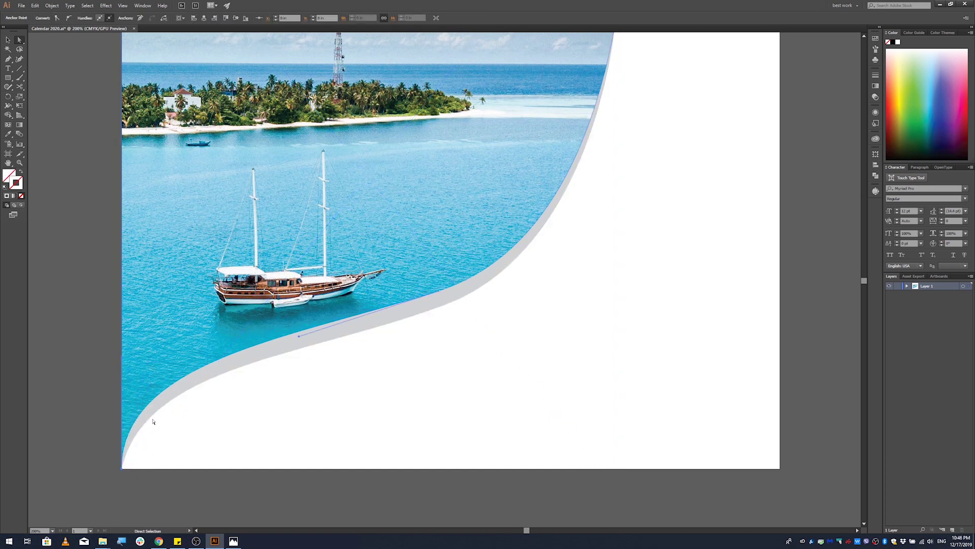
Fine-tune the lower part of the gray shape's curve with its direction handle so the band follows the photo's edge smoothly
click(143, 429)
drag(120, 473, 153, 389)
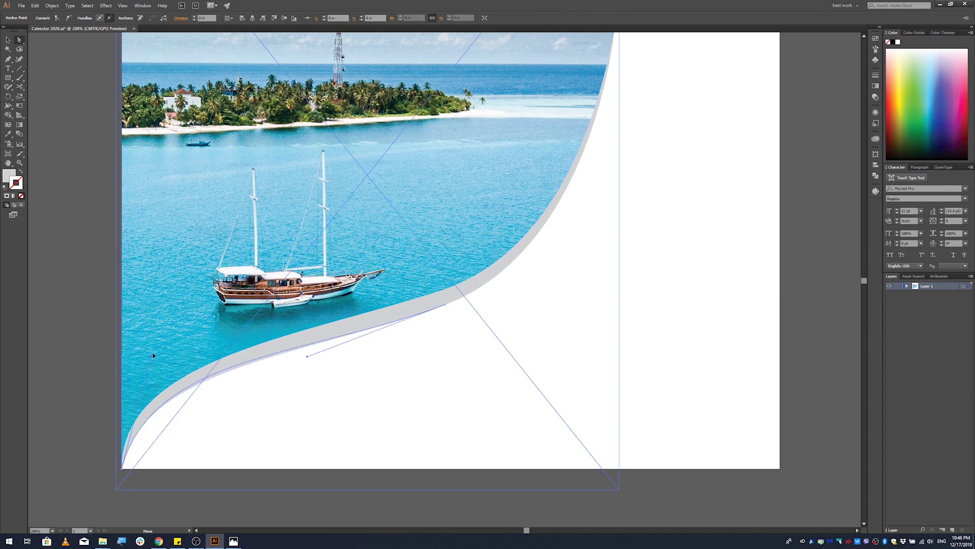
drag(306, 356, 312, 356)
click(324, 385)
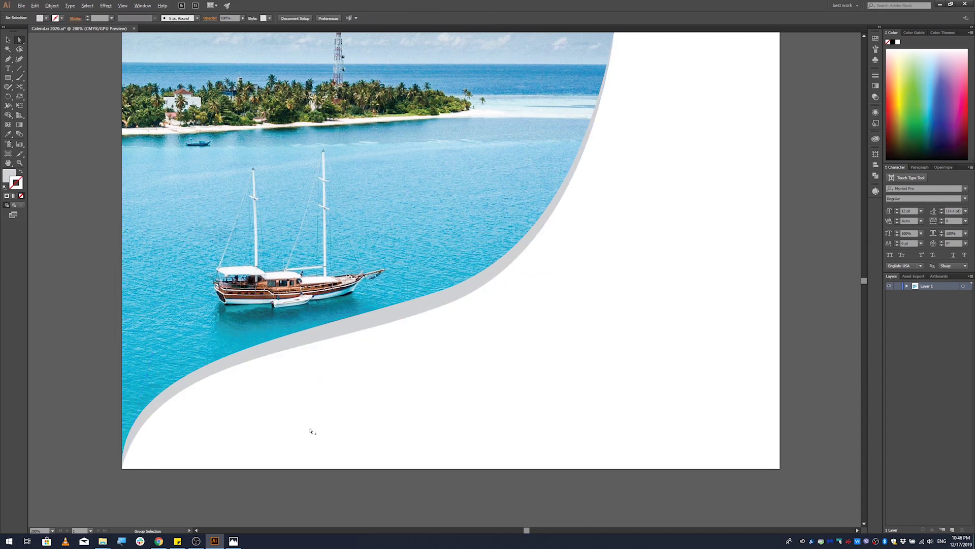
Select all the artwork, the clipped photo and the gray shape, and lock it
scroll(311, 431, down, 1)
scroll(259, 414, down, 1)
scroll(333, 405, up, 1)
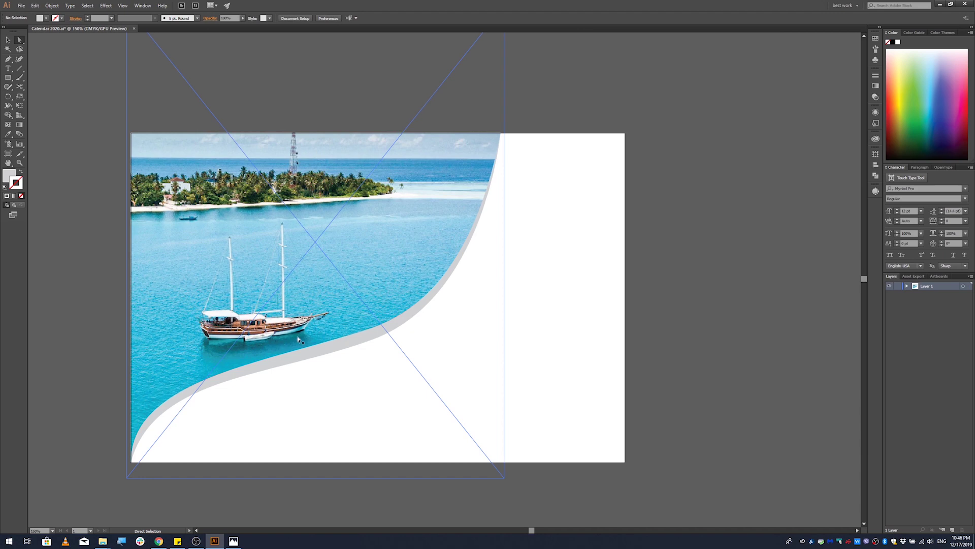
click(8, 40)
key(ctrl+a)
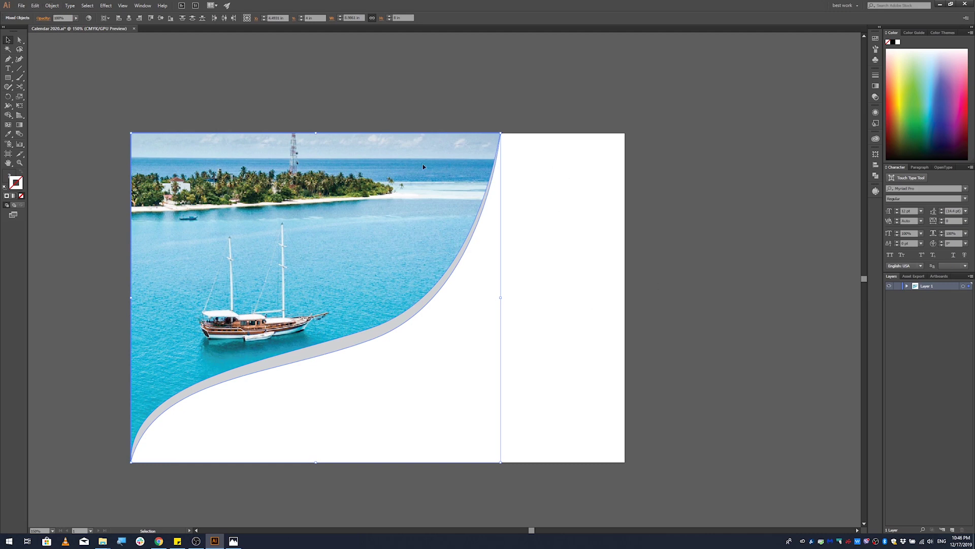
click(51, 6)
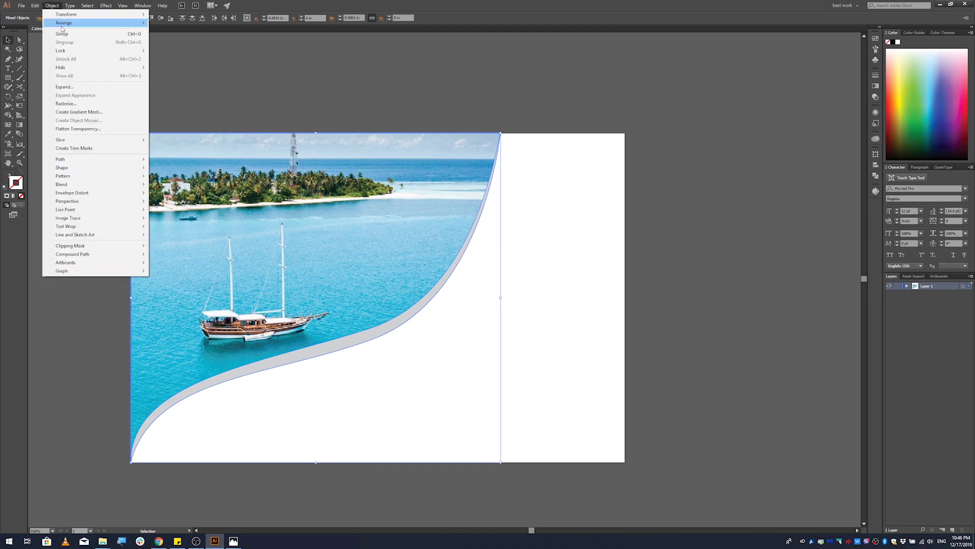
mouse_move(61, 25)
mouse_move(66, 51)
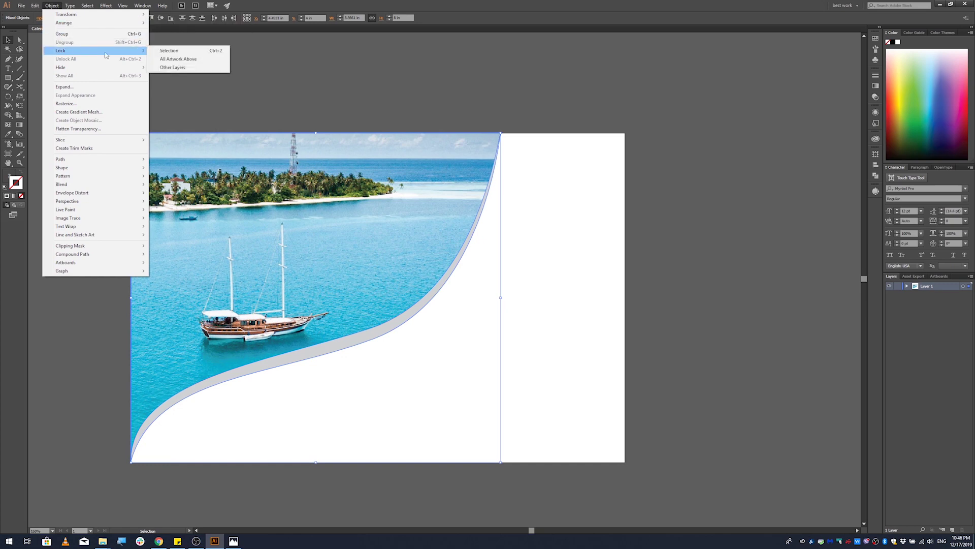
click(174, 52)
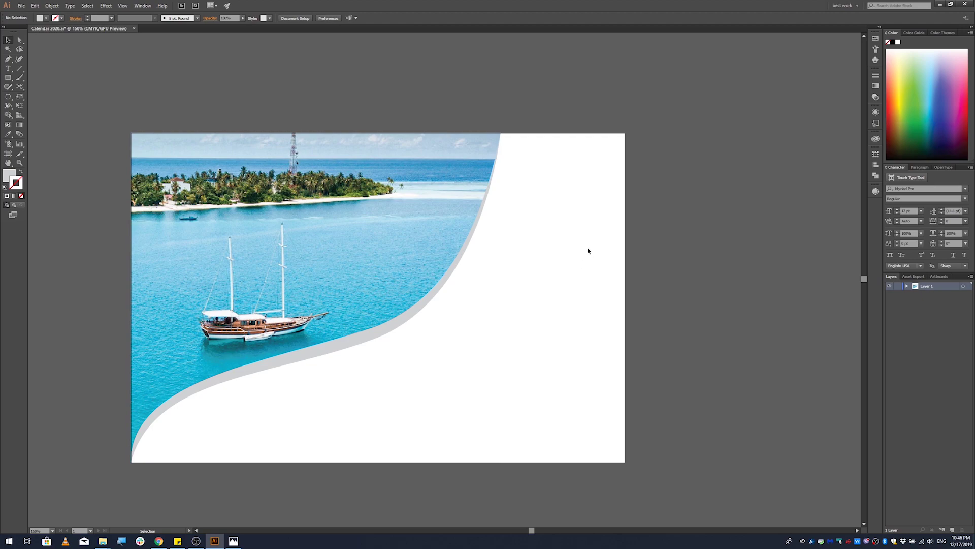
Add the point text "2020" in the white area below the curved band
scroll(588, 251, up, 3)
scroll(441, 239, down, 5)
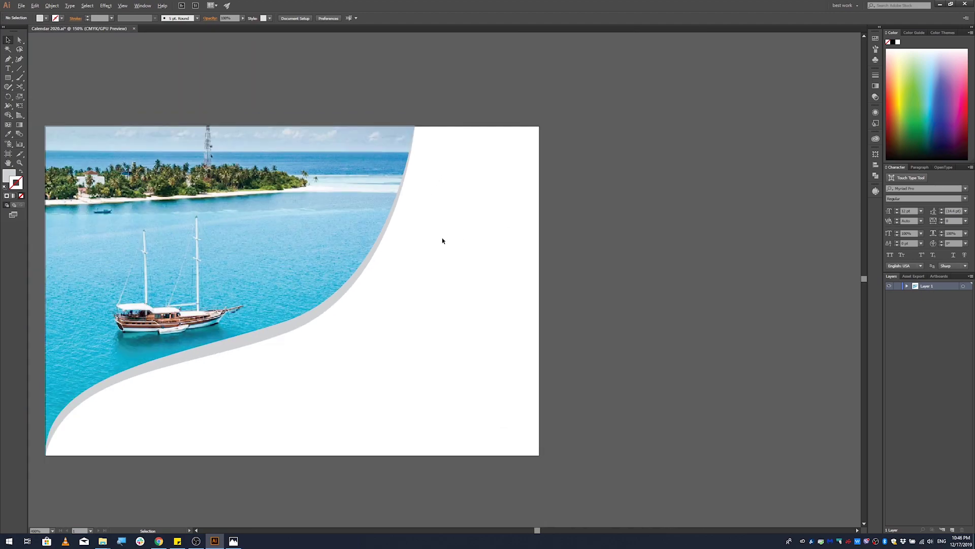
scroll(442, 239, up, 5)
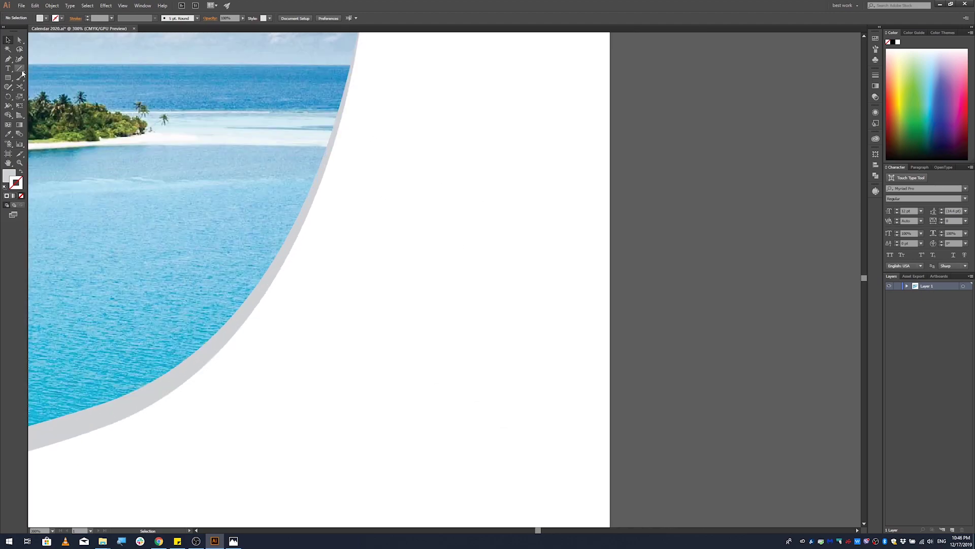
scroll(494, 191, down, 3)
scroll(288, 292, up, 3)
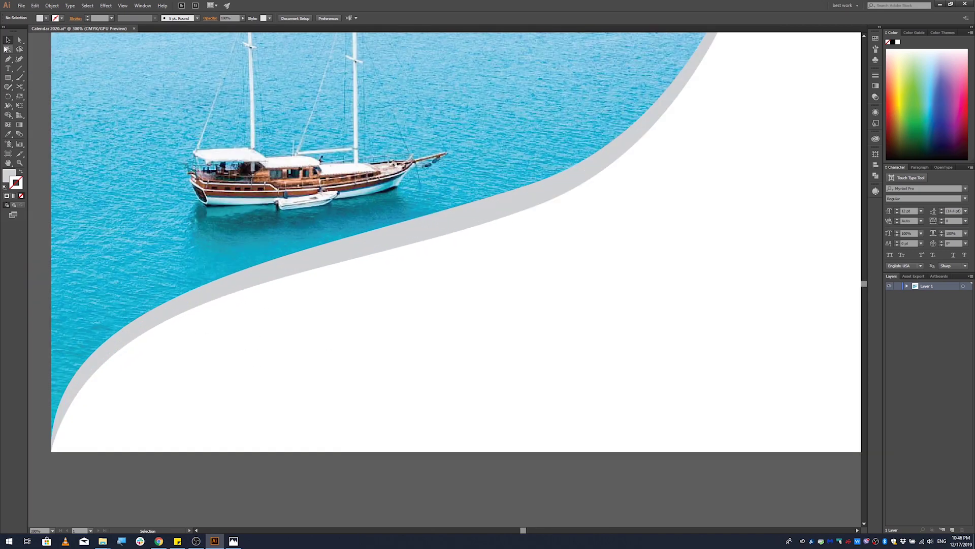
click(8, 68)
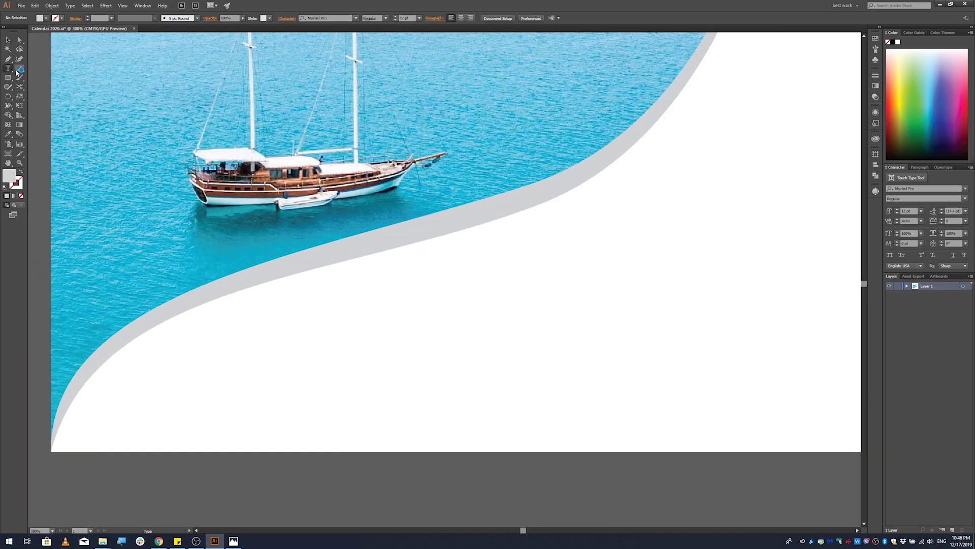
click(313, 338)
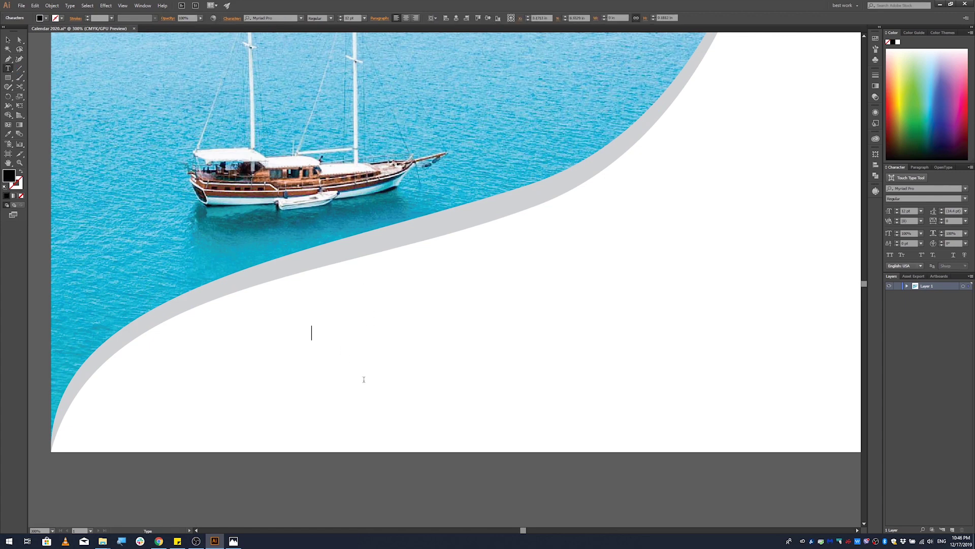
text(2020)
click(7, 40)
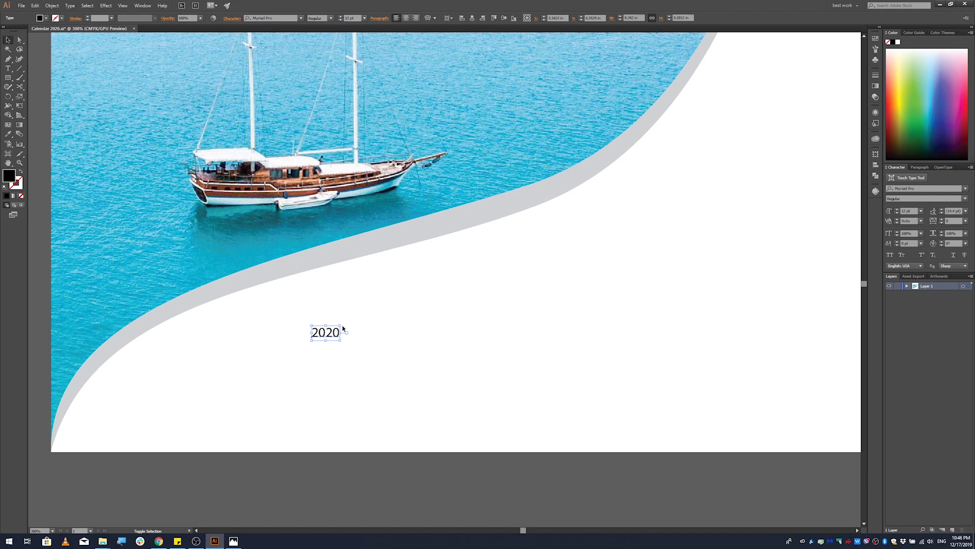
Enlarge the 2020 text and position it below the curve, near the artboard's bottom-left corner
drag(343, 326, 450, 287)
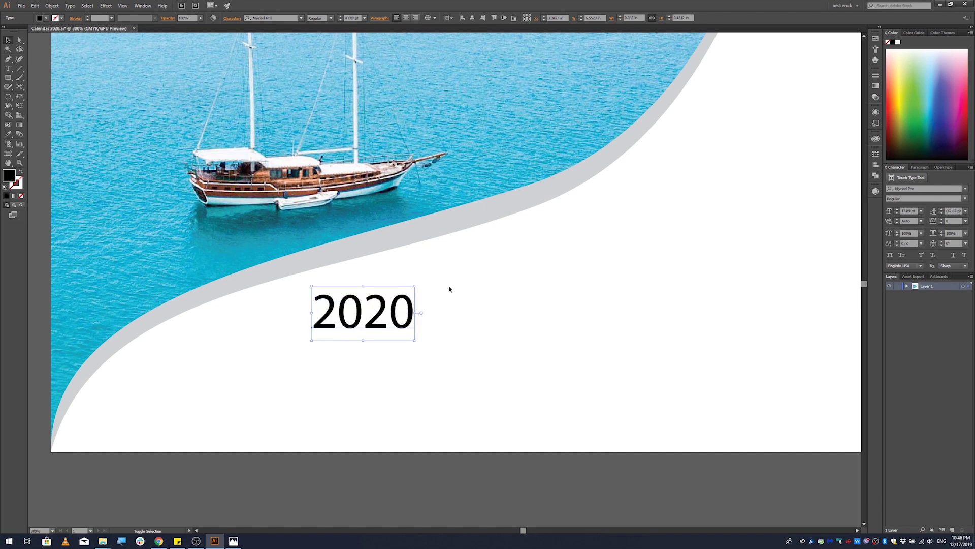
scroll(231, 403, down, 2)
scroll(274, 363, up, 1)
drag(294, 366, 263, 394)
scroll(279, 416, down, 1)
click(372, 401)
click(262, 401)
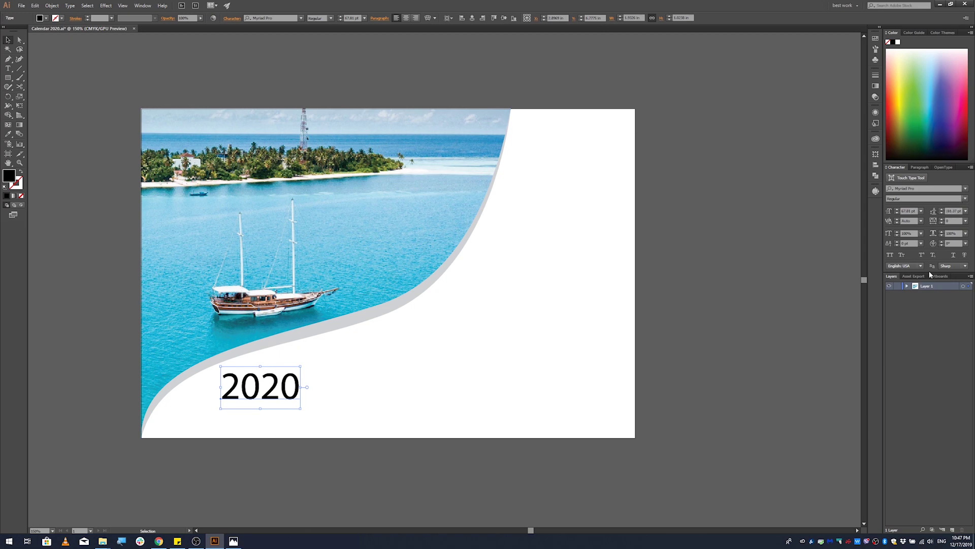
Set the 2020 text's font to Source Sans Pro Bold
click(899, 167)
click(929, 185)
text(sou)
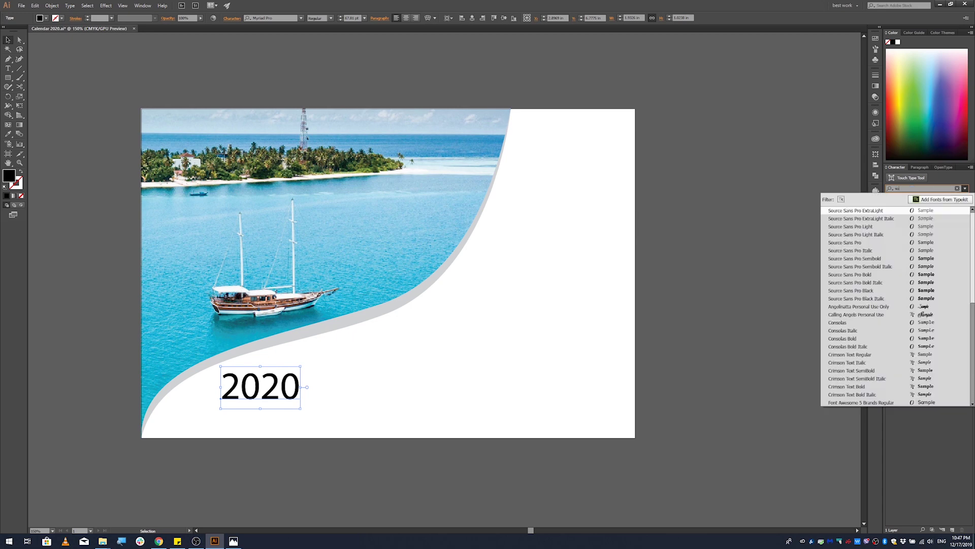
text(rce sans pro)
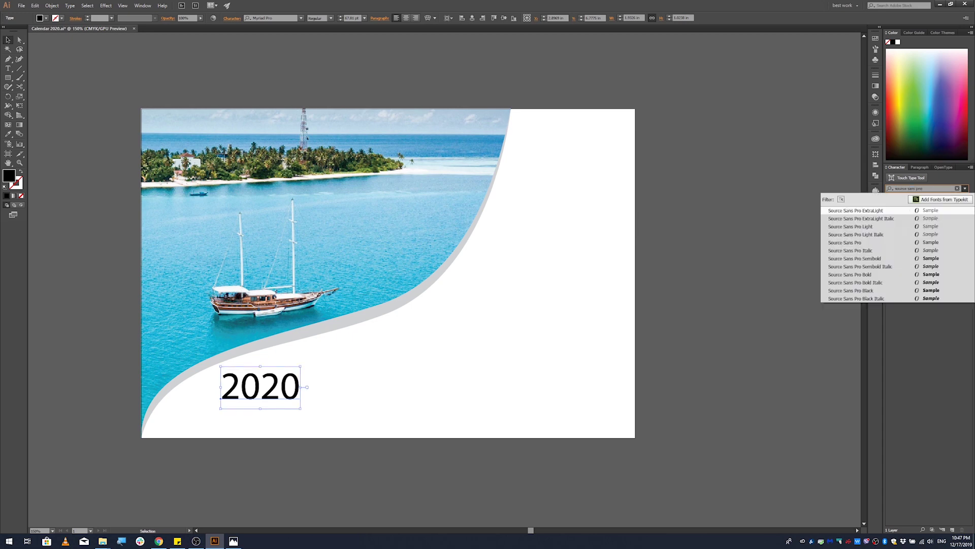
click(893, 277)
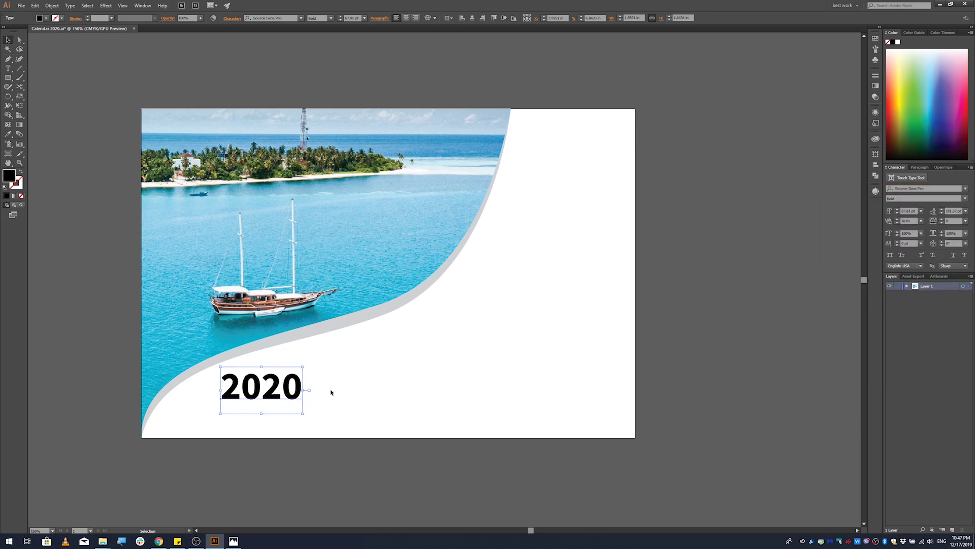
Unlock all the locked artwork so the photo and gray shape can be edited again
scroll(192, 420, up, 1)
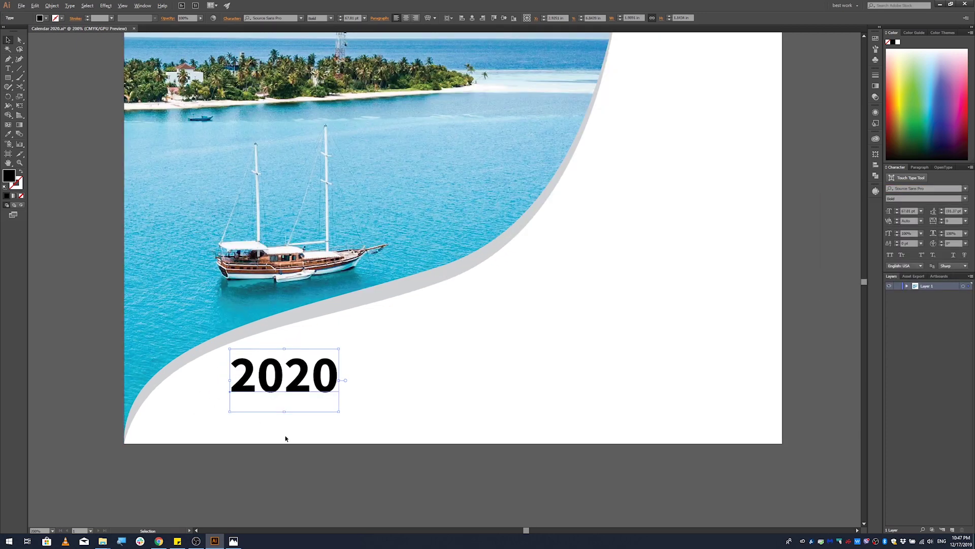
scroll(254, 427, down, 1)
scroll(257, 392, up, 2)
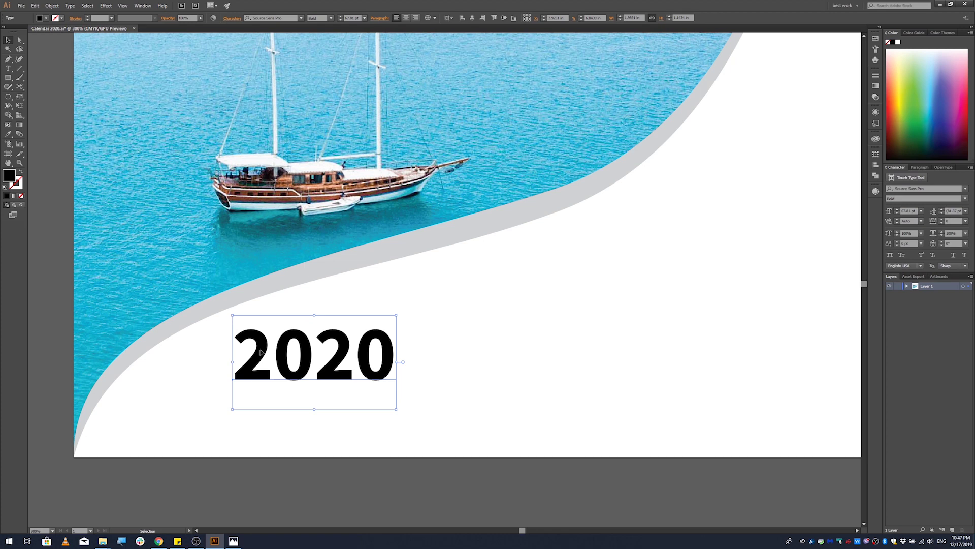
scroll(261, 352, down, 2)
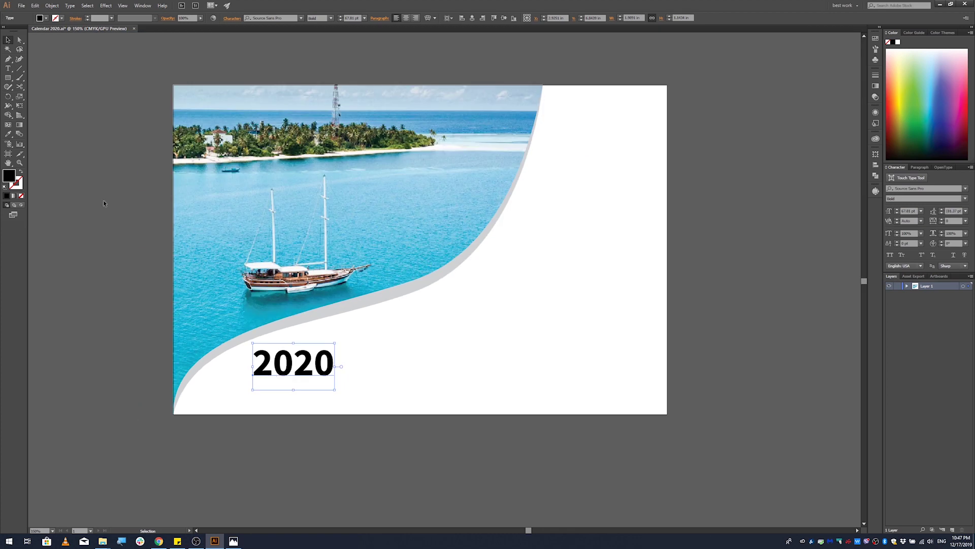
click(20, 40)
click(188, 355)
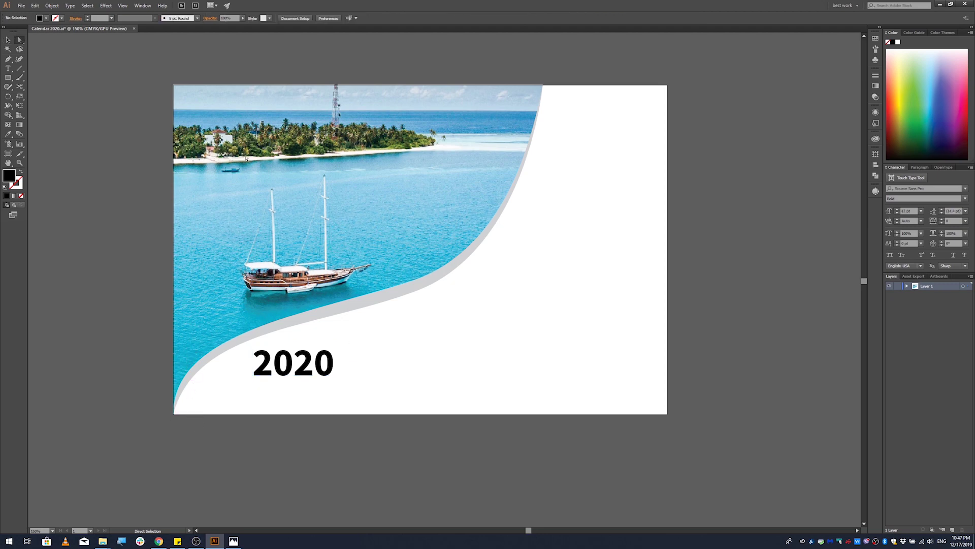
click(53, 6)
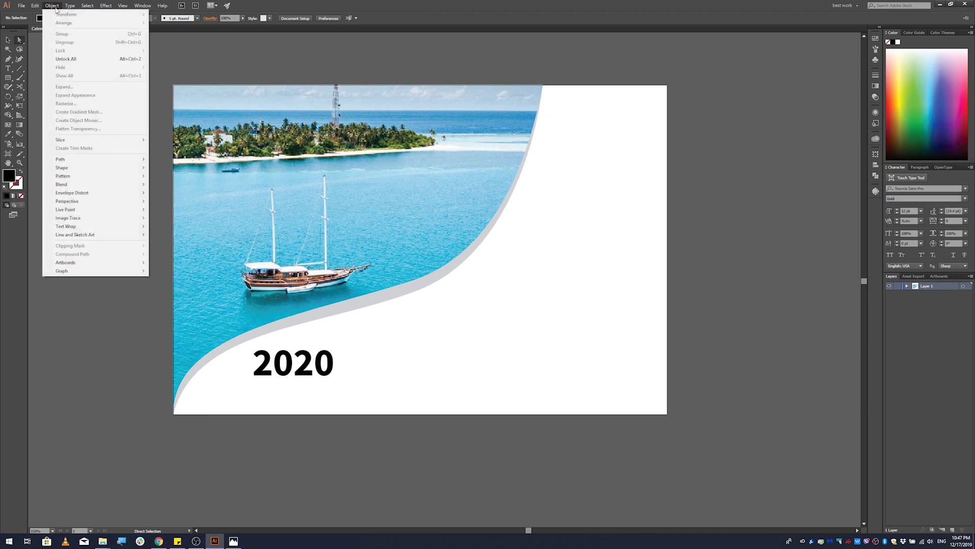
click(84, 60)
Try to move the photo's and gray shape's bottom-left anchor points up from the artboard corner together, and undo the move
scroll(184, 417, up, 2)
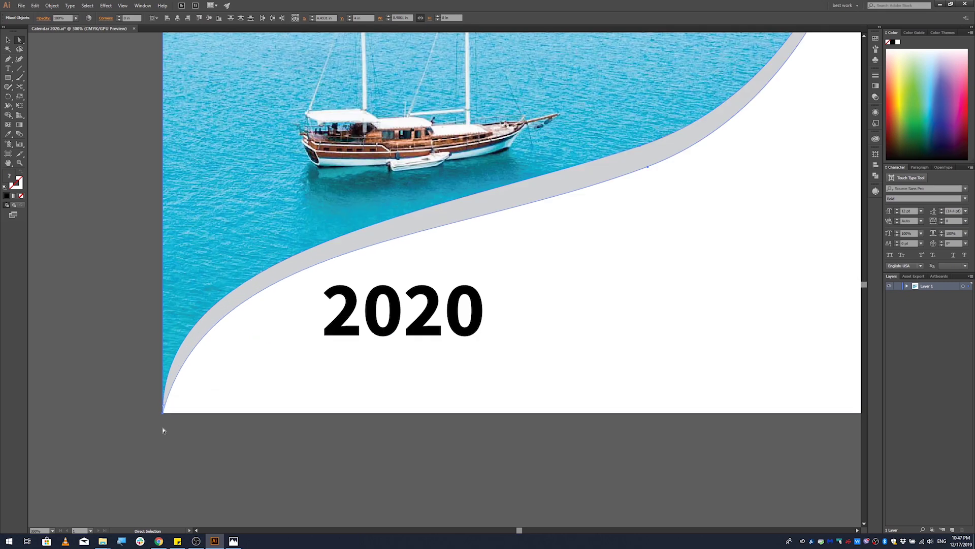
click(154, 415)
drag(149, 407, 188, 397)
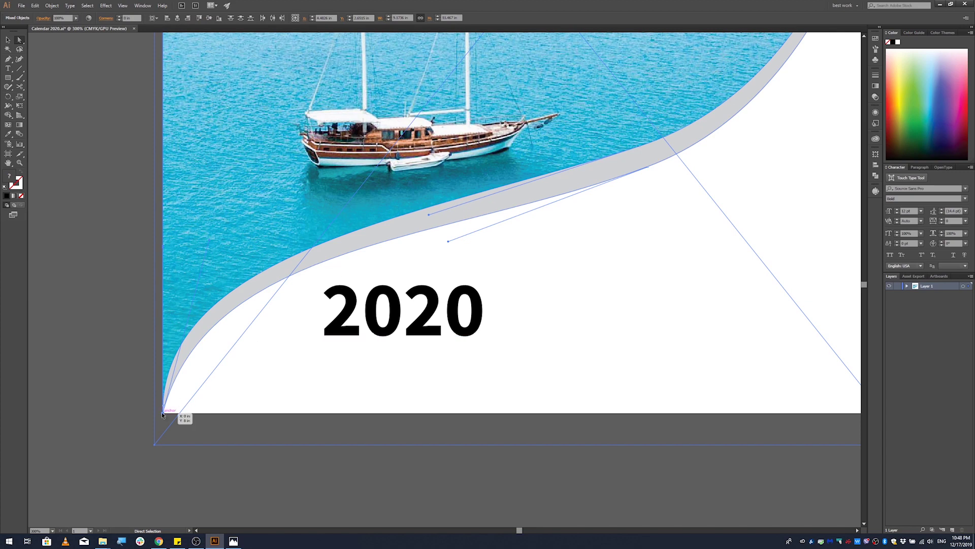
drag(162, 412, 162, 391)
key(v)
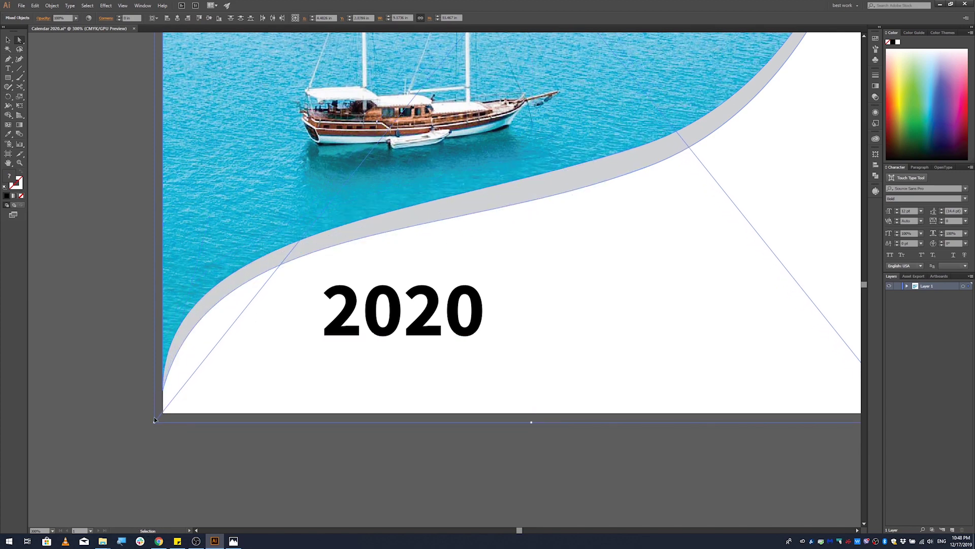
key(ctrl+z)
Move only the photo clipping shape's bottom-left anchor point straight up along the artboard's left edge
key(a)
click(144, 406)
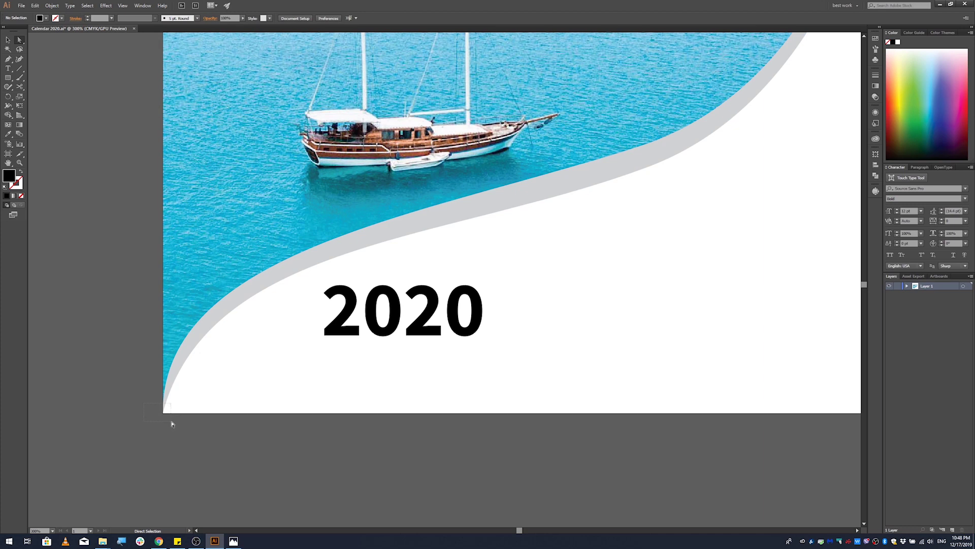
drag(172, 423, 168, 421)
scroll(167, 421, up, 4)
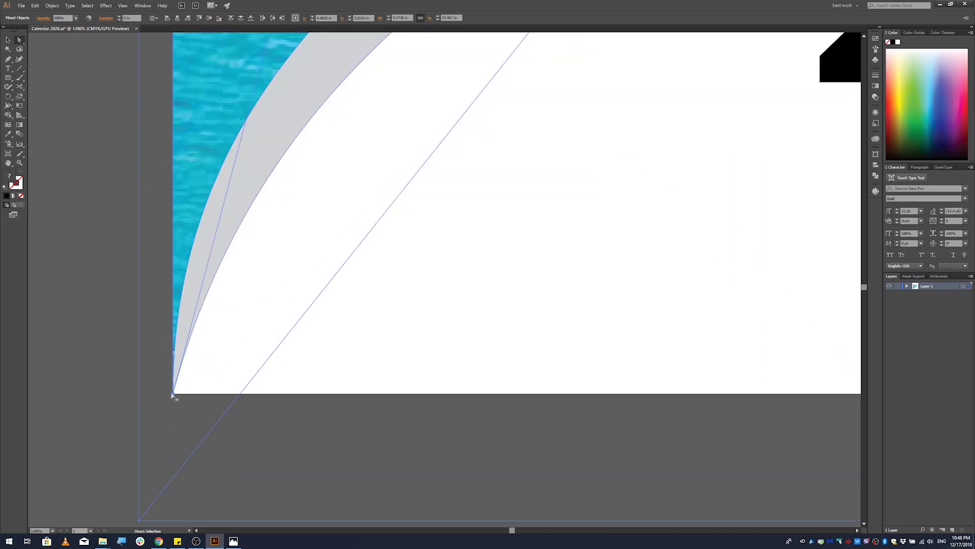
click(173, 395)
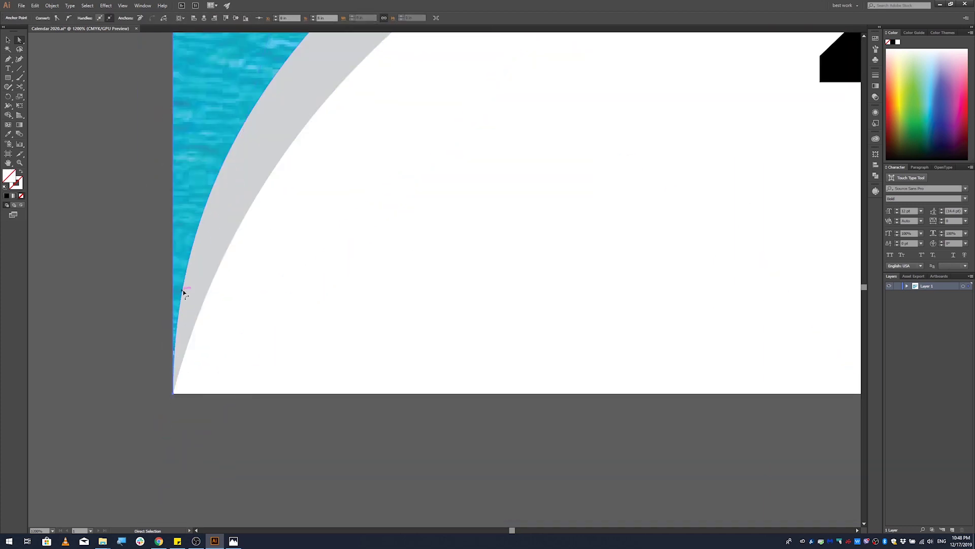
scroll(176, 410, down, 4)
click(193, 407)
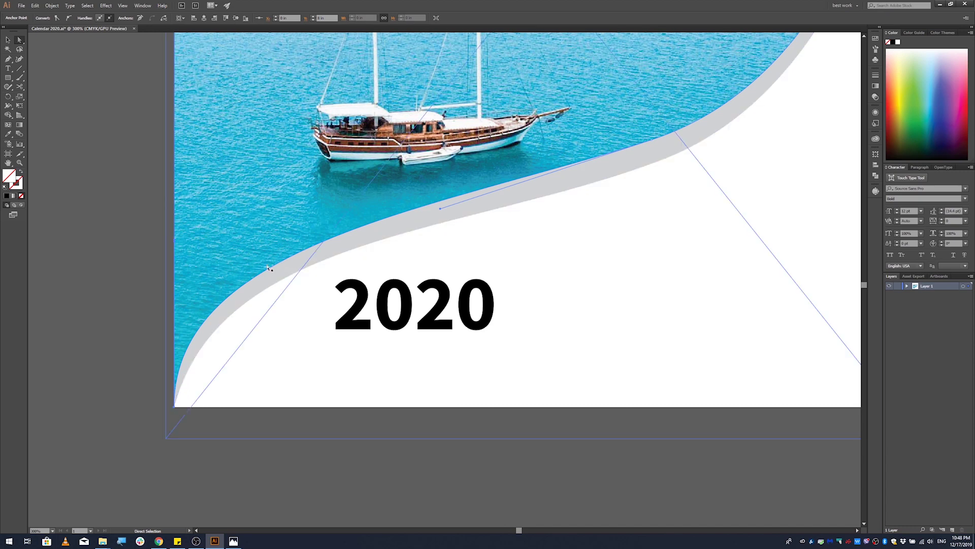
click(181, 425)
scroll(181, 421, down, 1)
scroll(180, 421, up, 1)
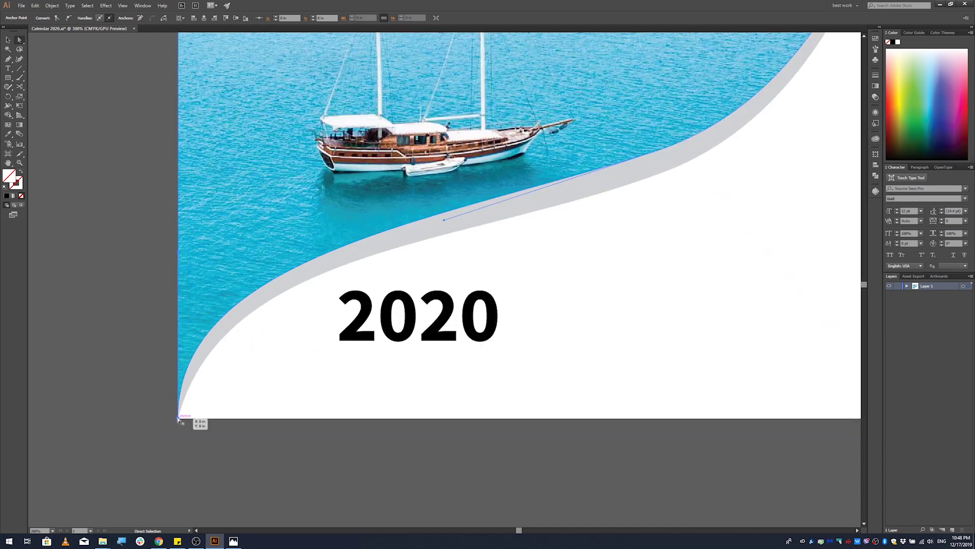
drag(179, 420, 180, 352)
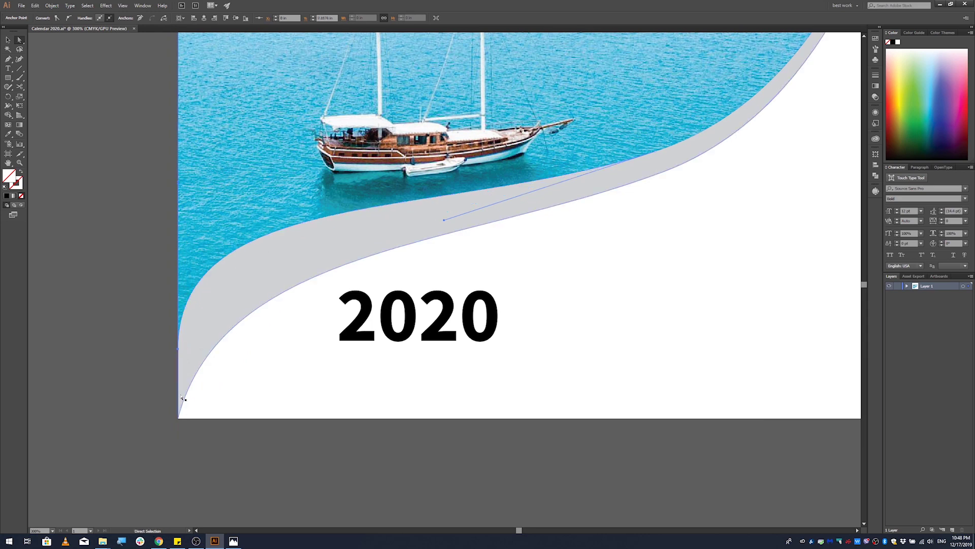
Raise the gray shape's bottom-left anchor point along the artboard's left edge so it meets the photo's corner as a thin band
click(182, 404)
click(178, 419)
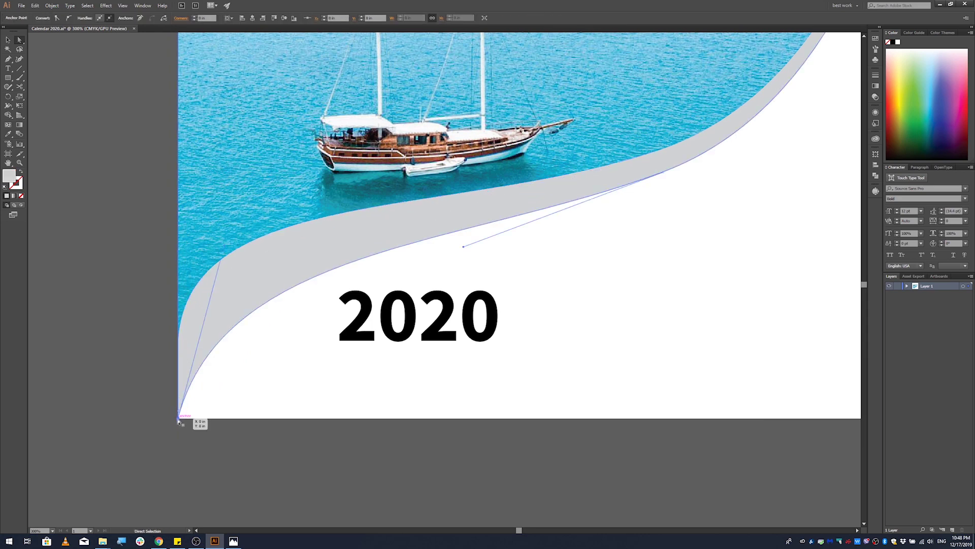
drag(179, 419, 179, 350)
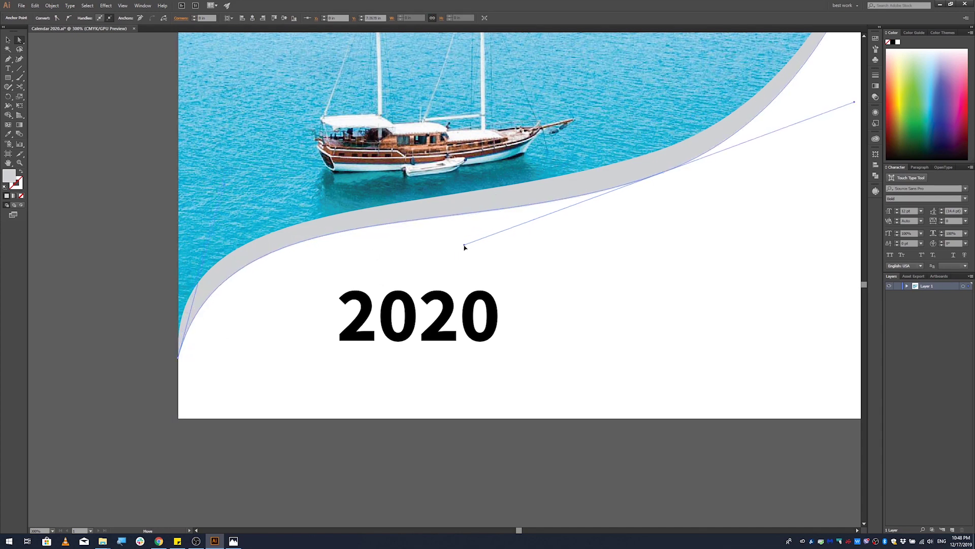
drag(463, 247, 464, 246)
key(ctrl+shift+a)
key(ctrl+1)
key(ctrl+plus)
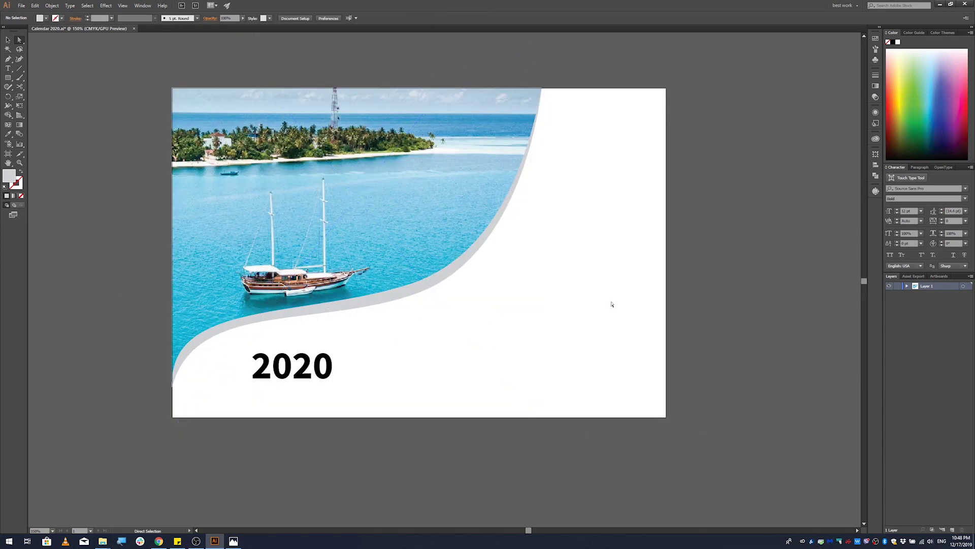
Move the top-right anchor points of the photo and gray shape together about 0.11 in to the right along the artboard's upper edge
key(v)
drag(534, 96, 562, 99)
key(ctrl+plus)
key(a)
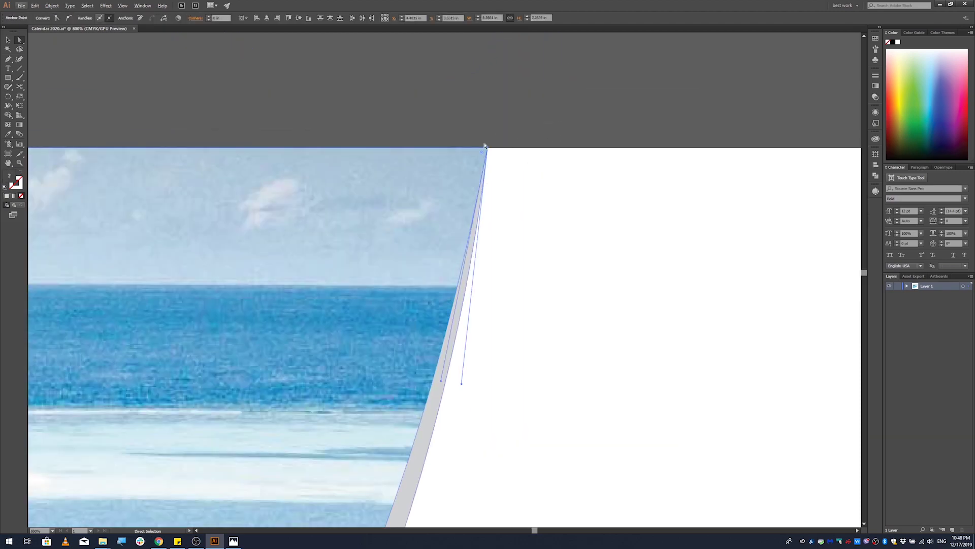
key(ctrl+1)
scroll(506, 144, up, 1)
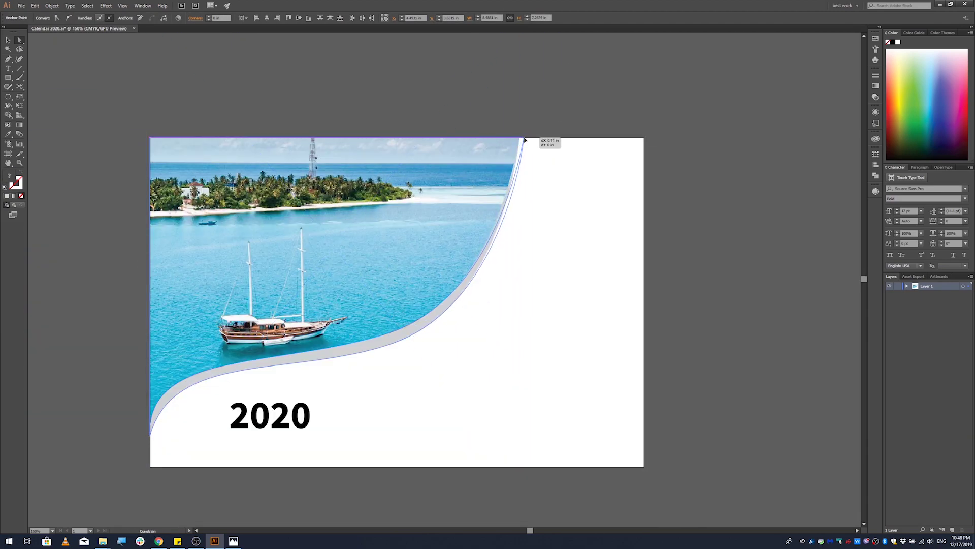
click(562, 129)
Move the 2020 text up and right toward the curve and set its font size to 80 pt
key(v)
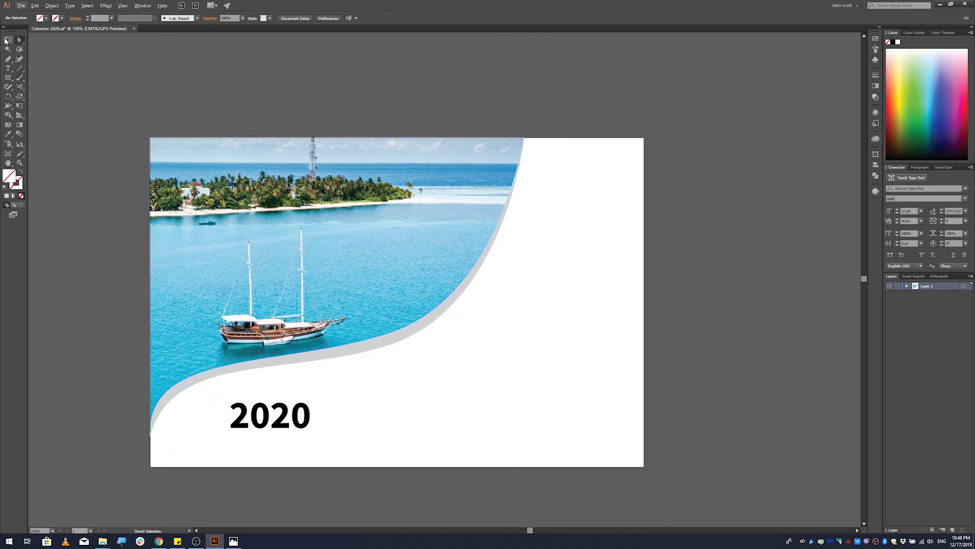
scroll(197, 477, up, 2)
click(280, 358)
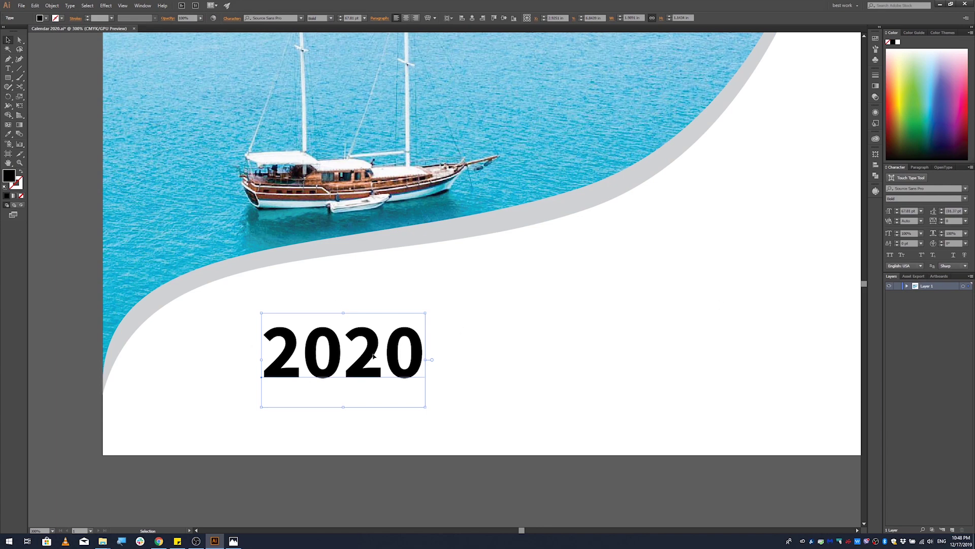
drag(371, 350, 428, 323)
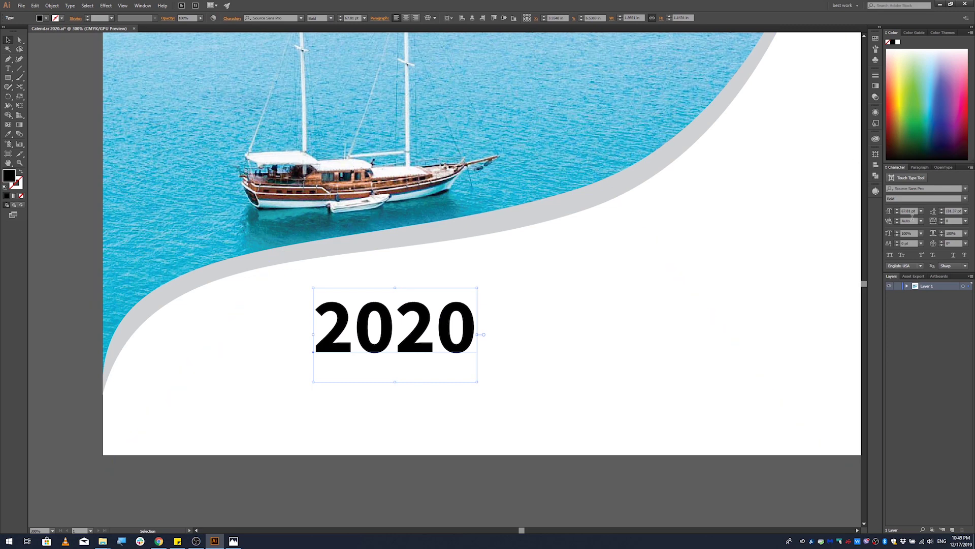
click(896, 210)
click(897, 210)
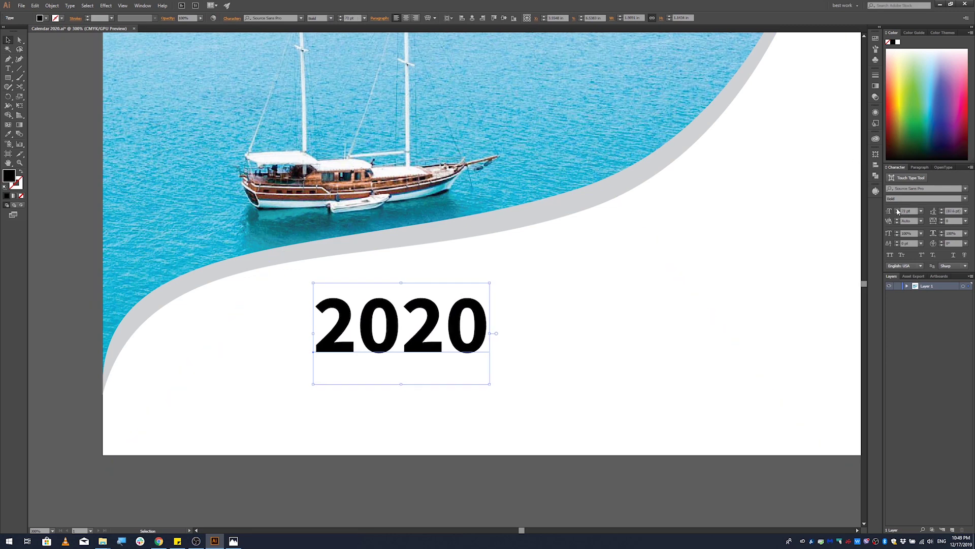
click(897, 209)
click(897, 209)
click(897, 210)
click(897, 210)
click(897, 209)
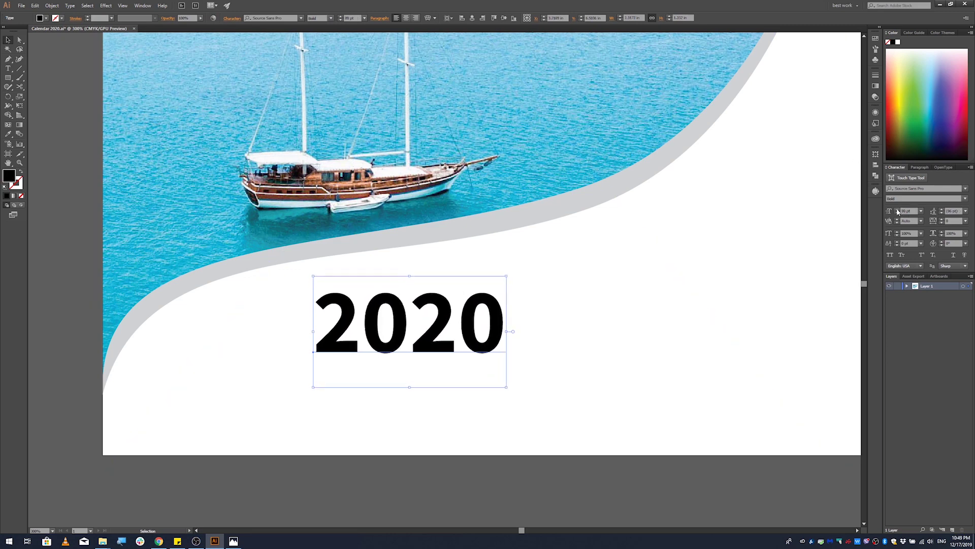
Reposition the enlarged 2020 text lower and further left in the white area beneath the sailboat
click(571, 308)
drag(443, 322, 428, 349)
scroll(428, 349, down, 2)
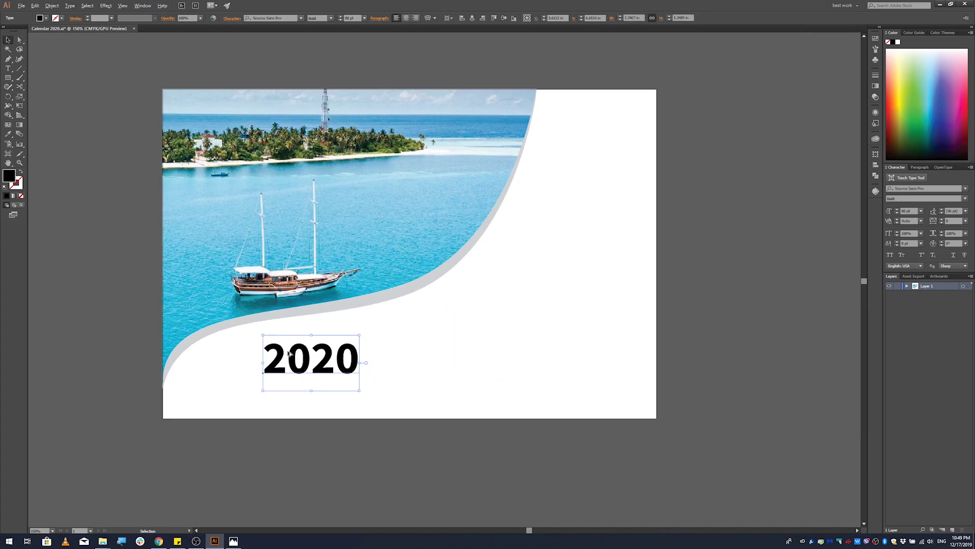
scroll(288, 360, up, 1)
drag(266, 365, 244, 371)
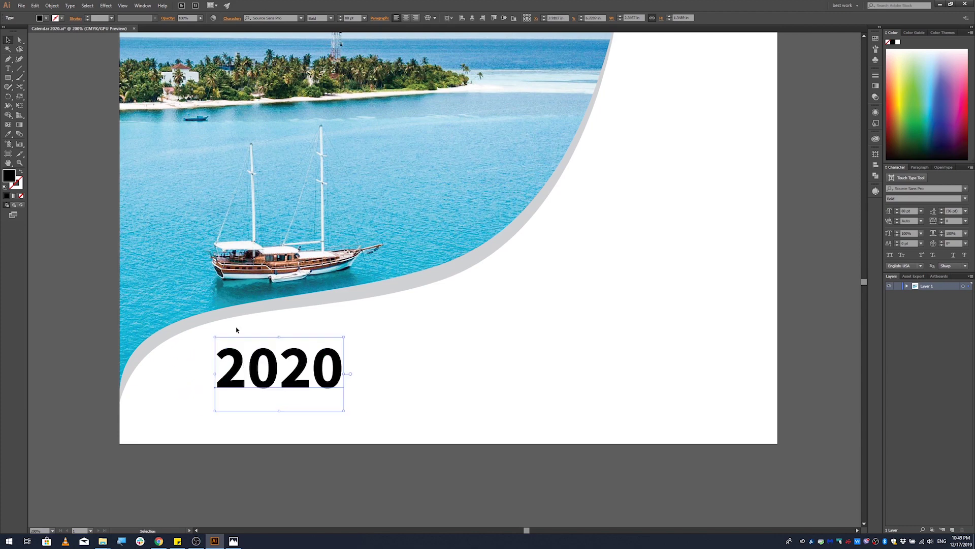
Fill the 2020 text with the sky-blue swatch 27AAE1 and lighten the shade in the Color Picker
click(46, 19)
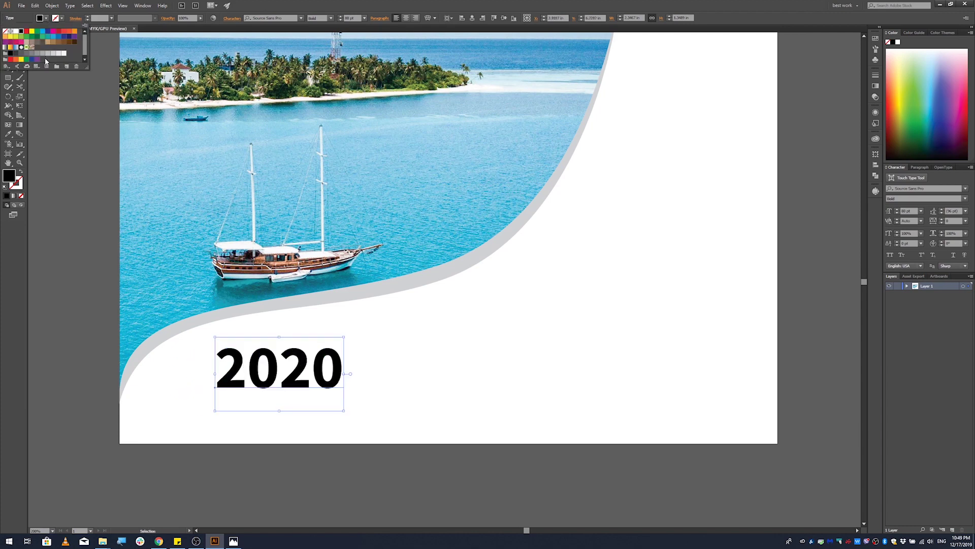
click(75, 211)
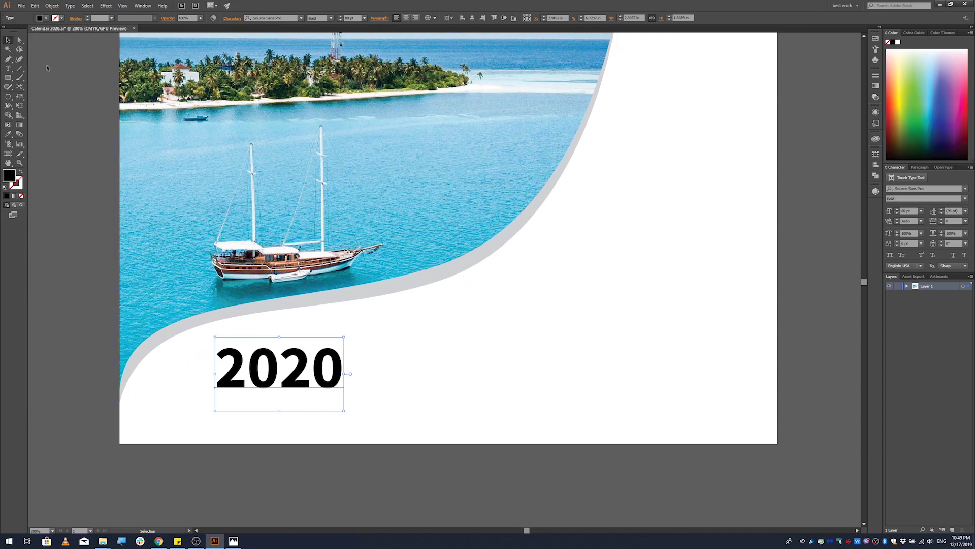
click(61, 19)
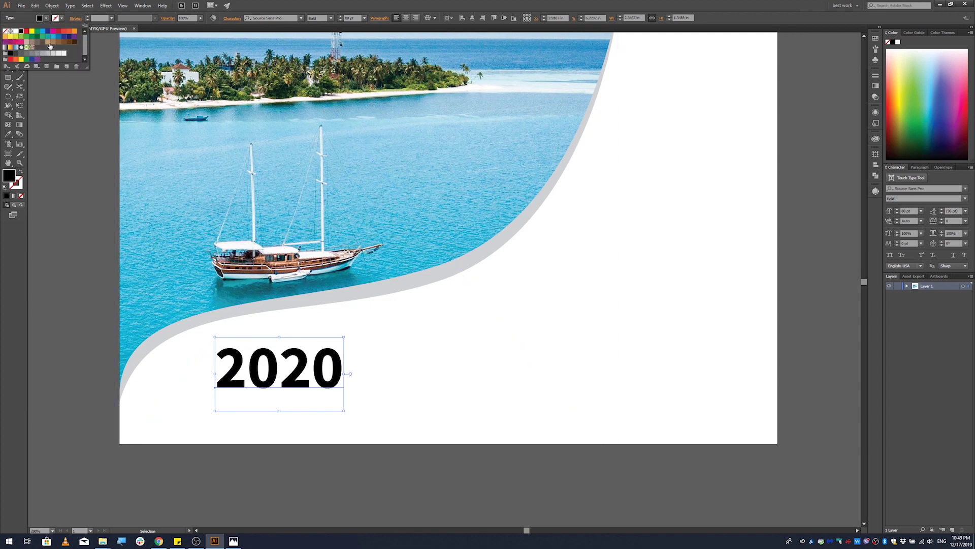
click(53, 37)
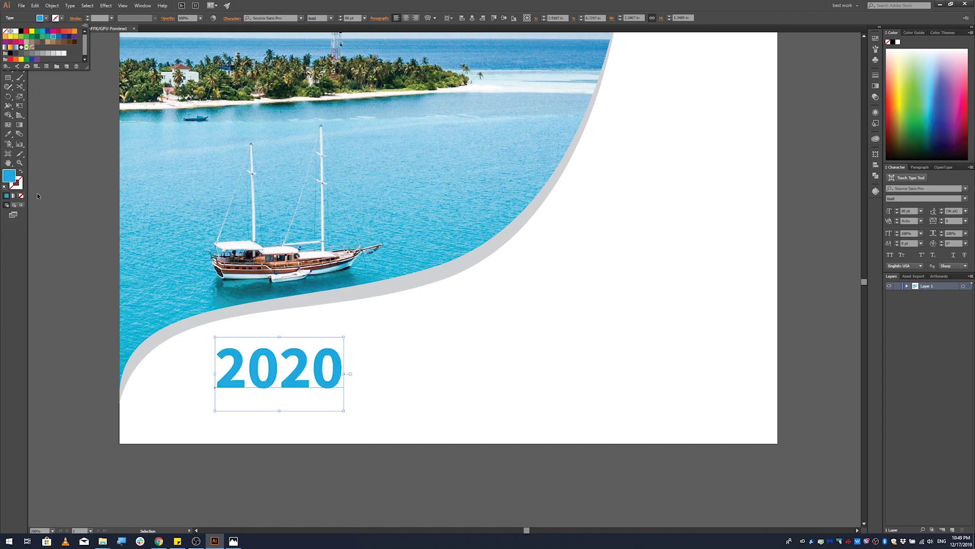
double_click(9, 175)
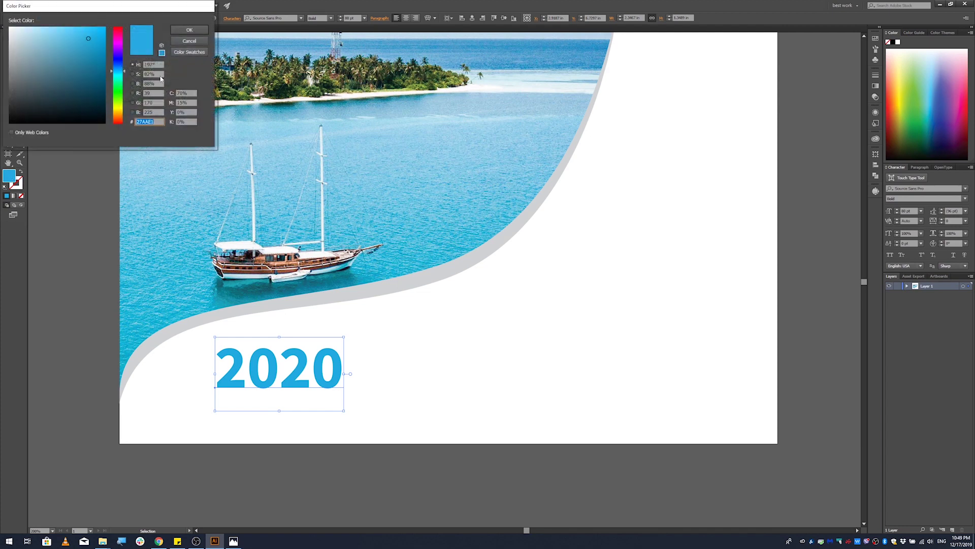
drag(87, 39, 73, 32)
click(189, 30)
click(374, 333)
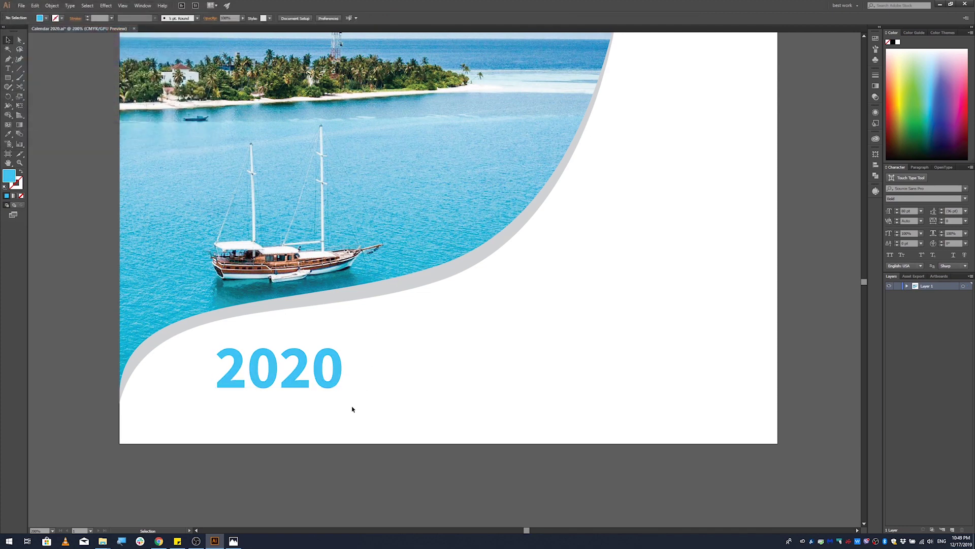
Shift the blue 2020 text slightly left and down below the curve, and deselect it
drag(298, 375, 317, 392)
click(349, 361)
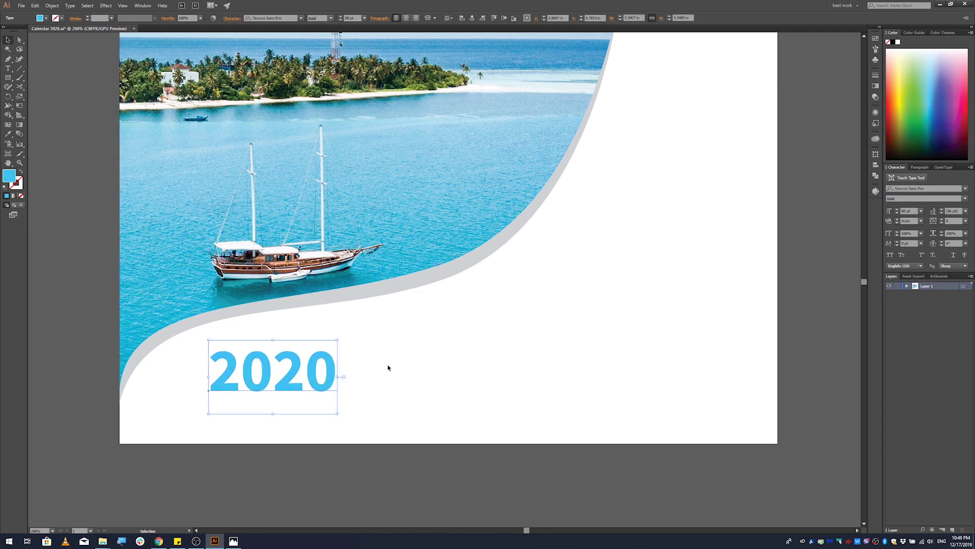
click(530, 294)
Place a copy of the blue 2020 text in the white area to the right of the curve
scroll(503, 315, down, 1)
scroll(529, 283, up, 2)
scroll(315, 301, down, 2)
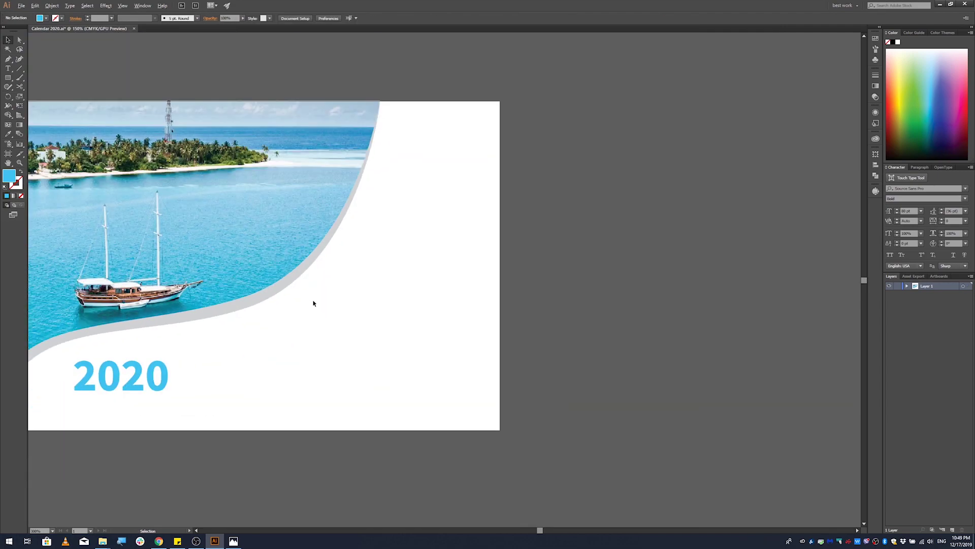
scroll(298, 300, up, 1)
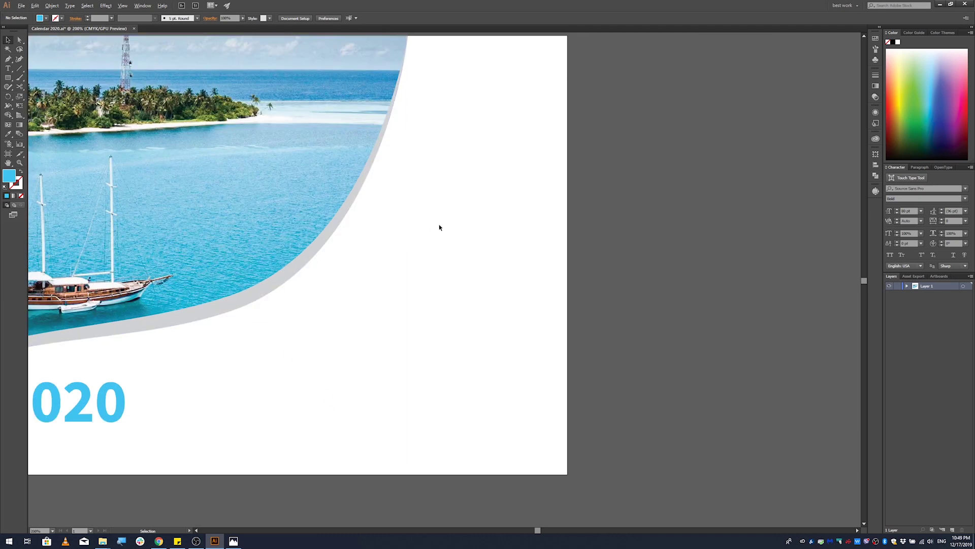
scroll(440, 227, down, 1)
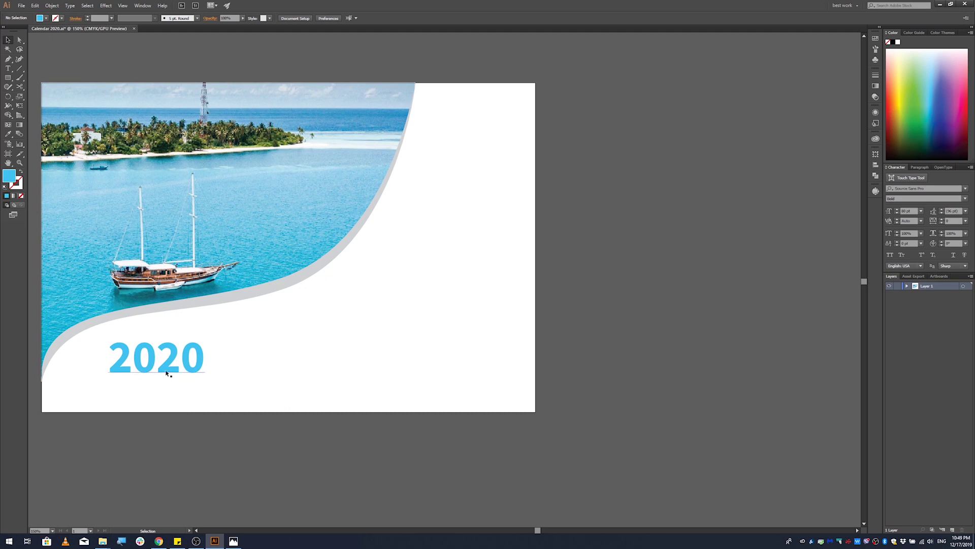
drag(171, 370, 460, 258)
scroll(472, 257, up, 2)
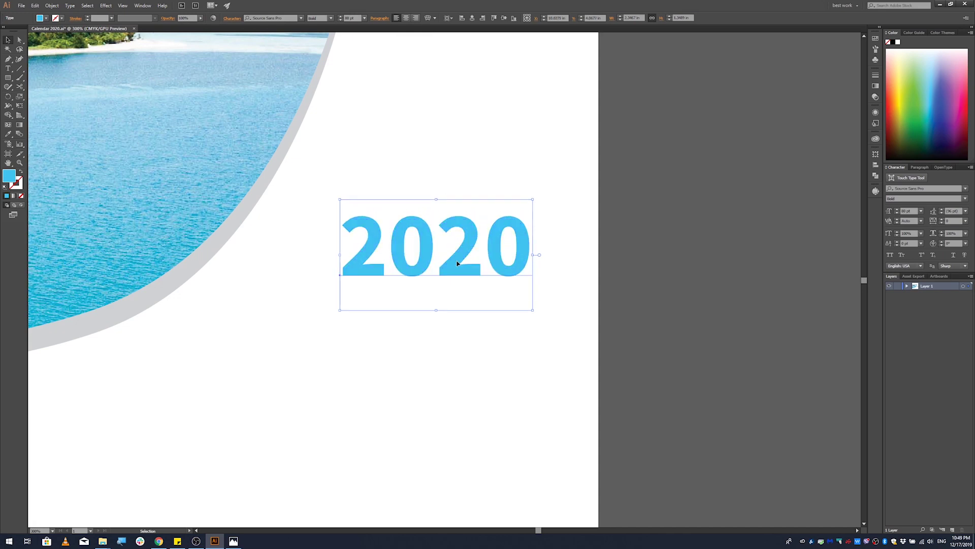
Replace the copied text's content with the month name "january"
key(t)
key(ctrl+a)
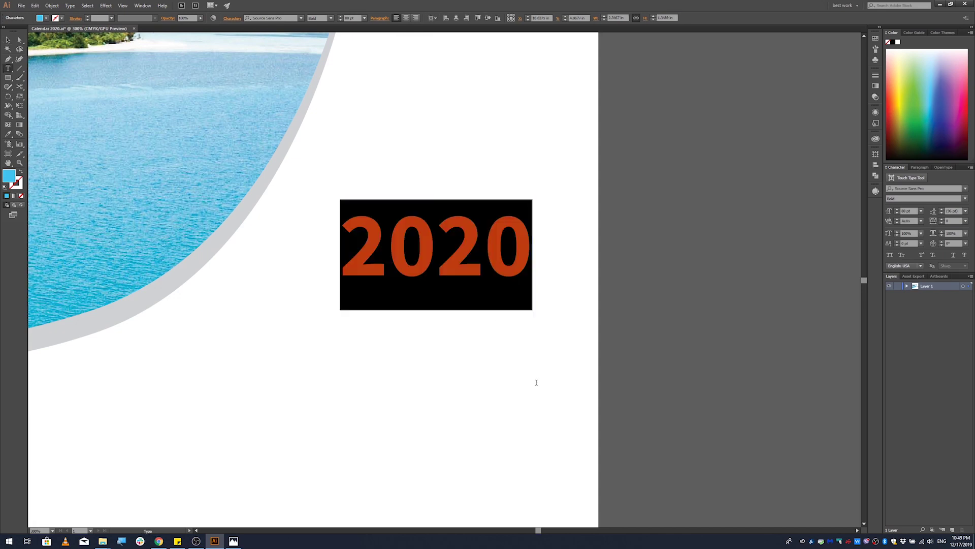
text(february)
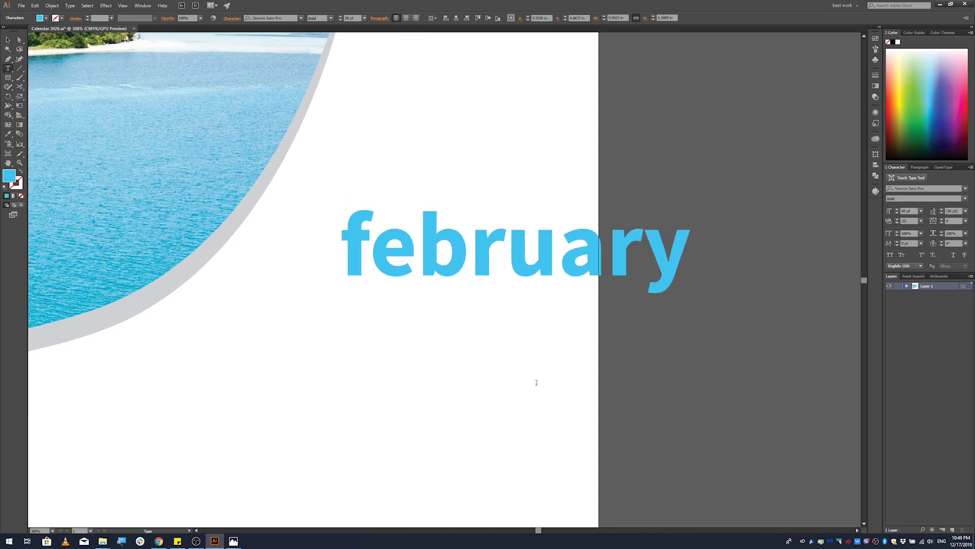
key(ctrl+a)
text(jan)
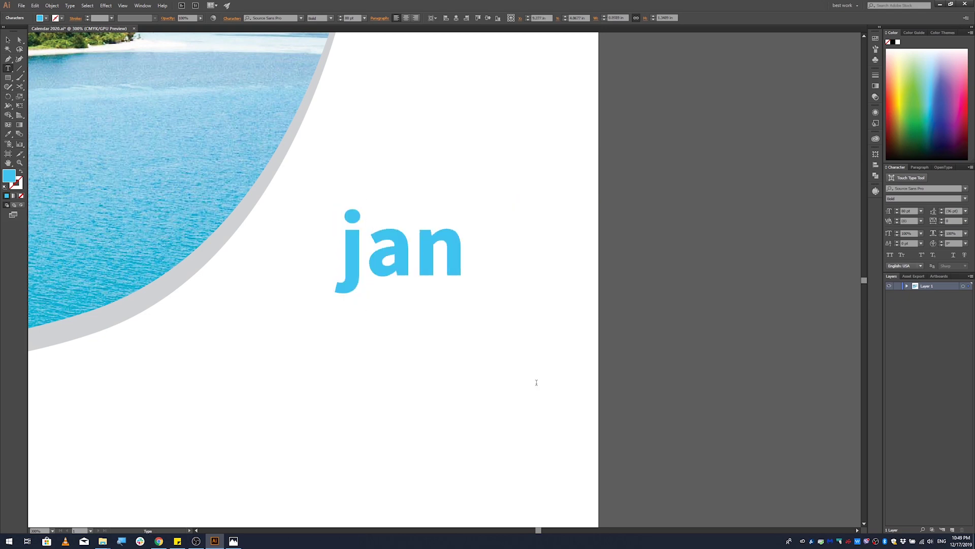
text(uary)
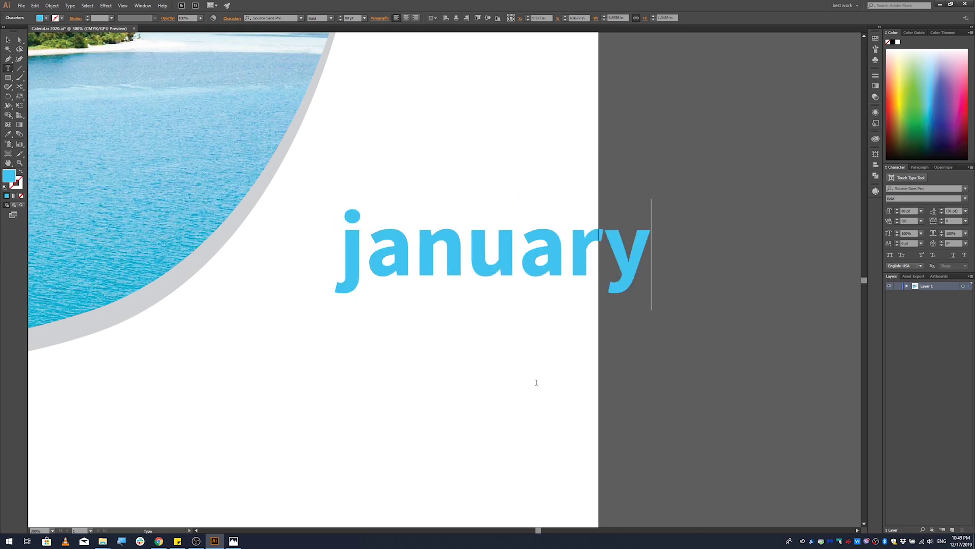
Set the january text's font size to 40 pt
click(8, 40)
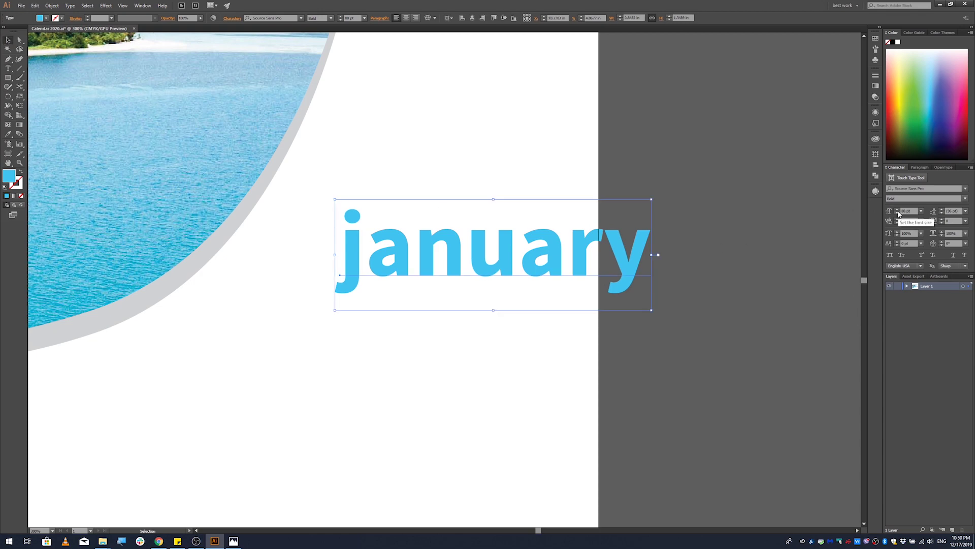
text(40)
key(Return)
key(ctrl+equal)
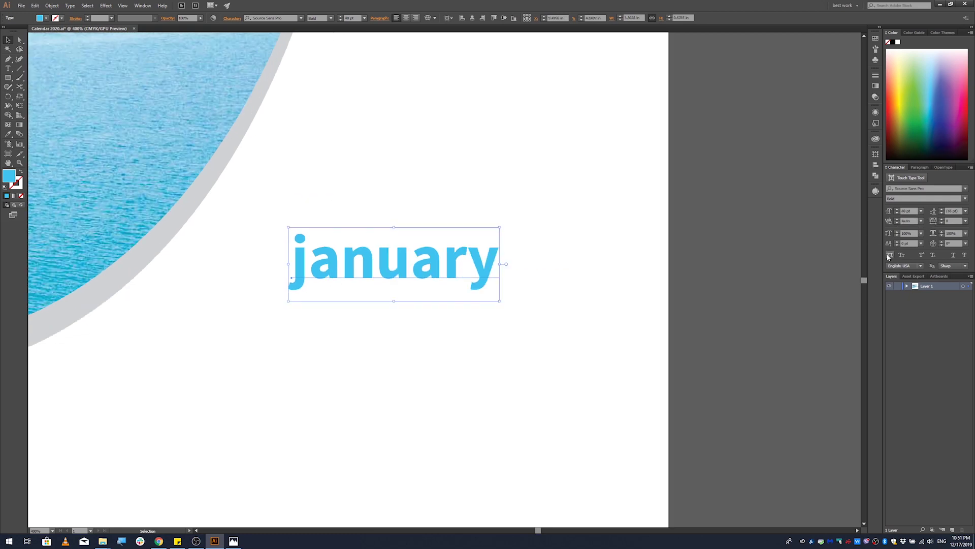
Set the january text in all caps at 30 pt and shift it slightly to the right
click(889, 256)
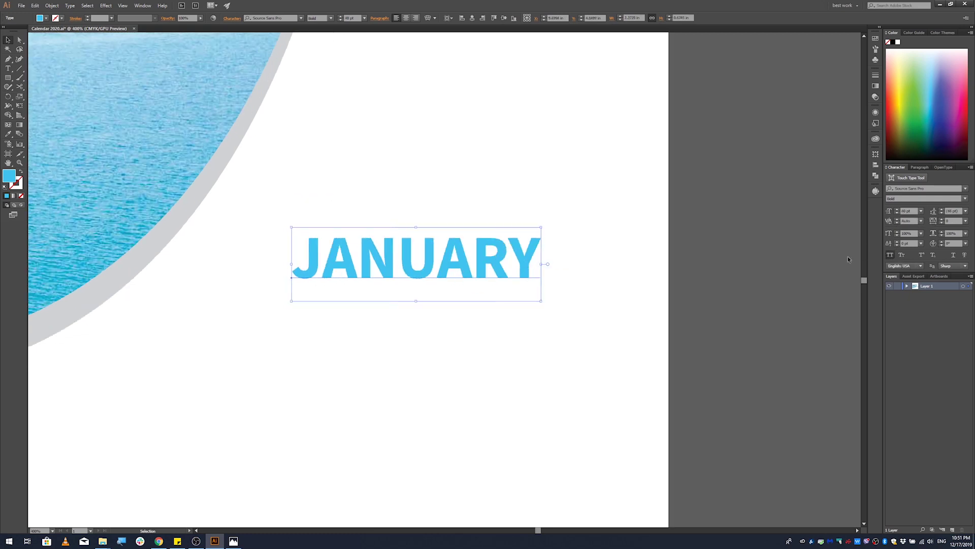
scroll(622, 227, down, 2)
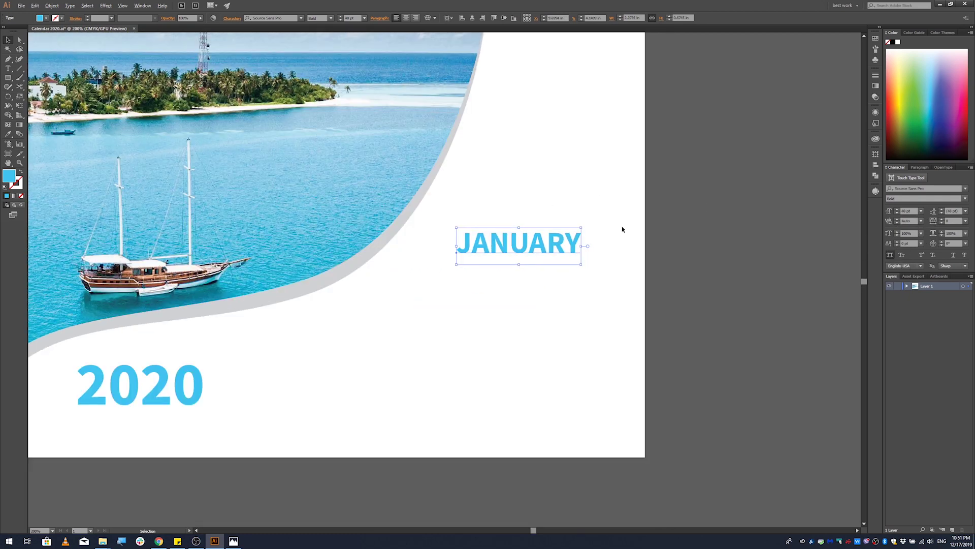
scroll(589, 225, up, 1)
scroll(587, 225, down, 1)
scroll(537, 224, down, 1)
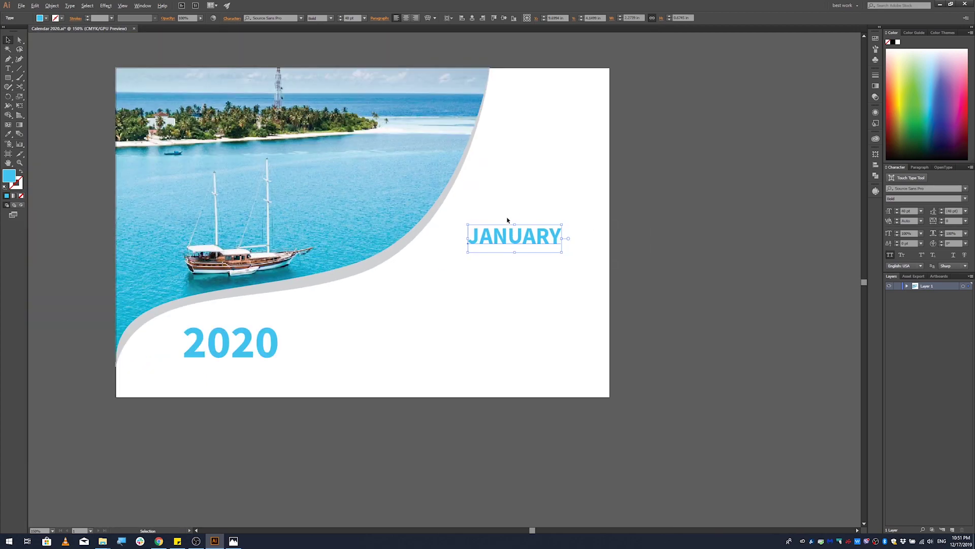
scroll(509, 211, up, 1)
scroll(511, 215, down, 1)
scroll(512, 212, up, 1)
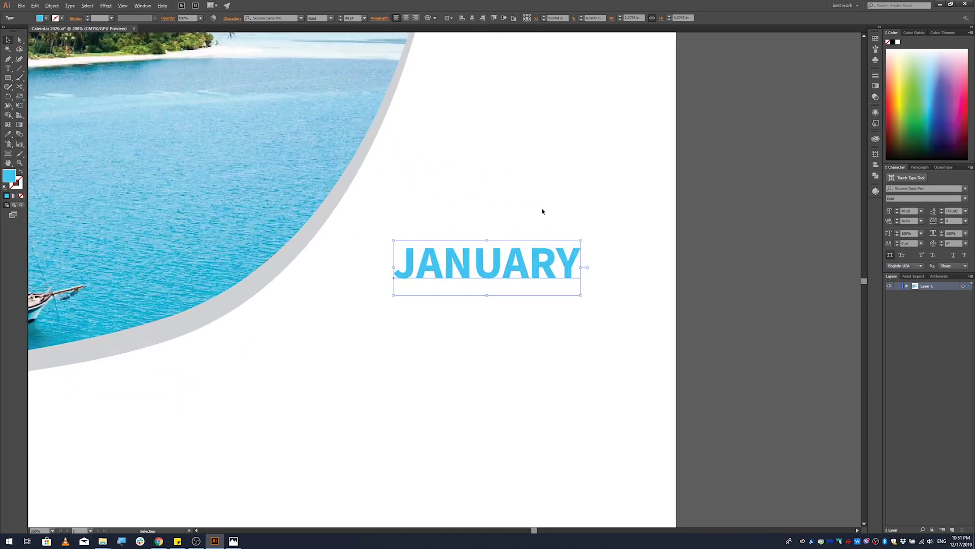
click(897, 214)
click(550, 311)
drag(492, 273, 509, 272)
scroll(412, 197, down, 1)
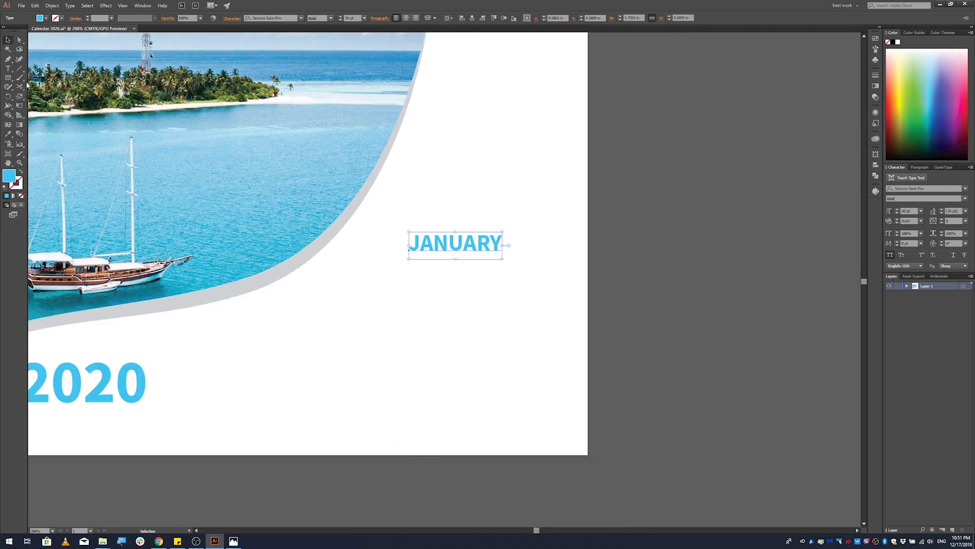
click(8, 69)
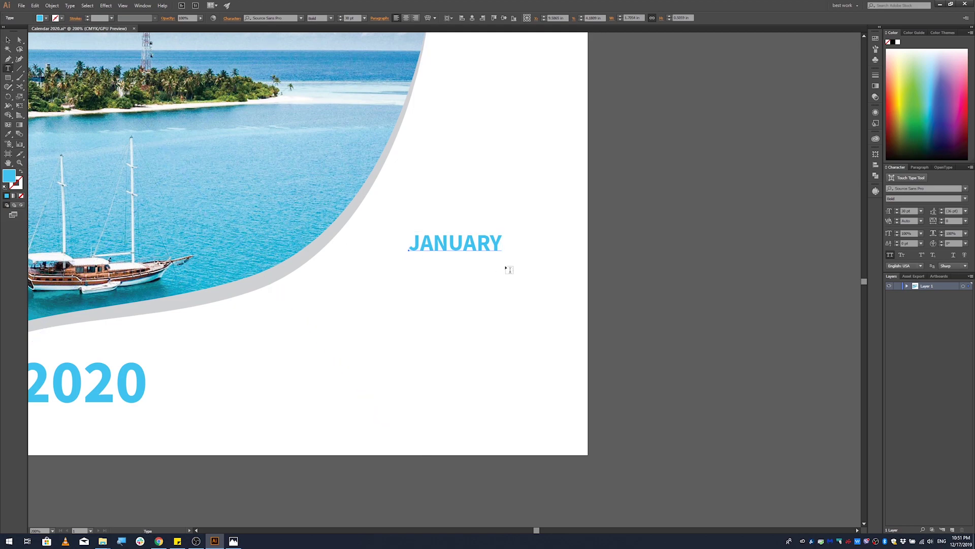
scroll(425, 292, up, 1)
scroll(426, 293, down, 3)
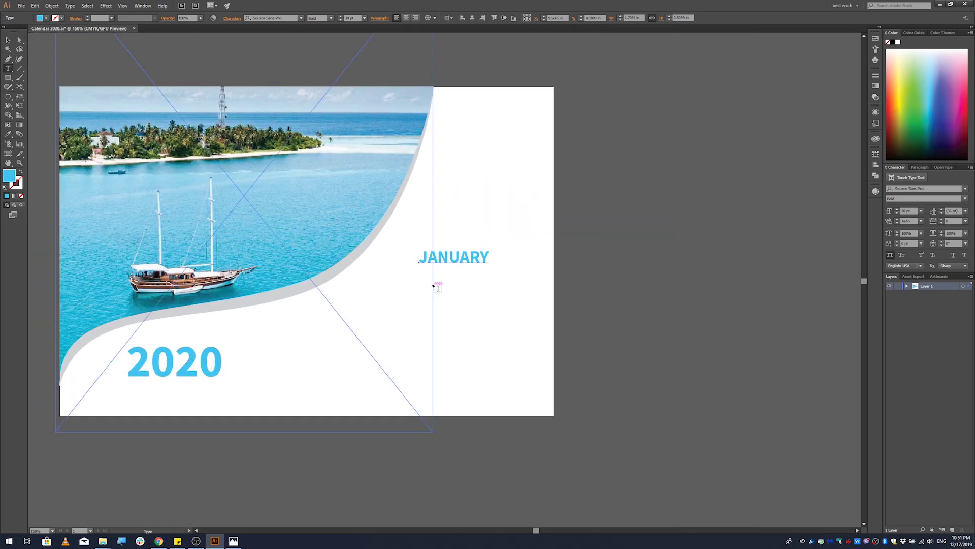
scroll(429, 287, up, 2)
scroll(429, 288, down, 1)
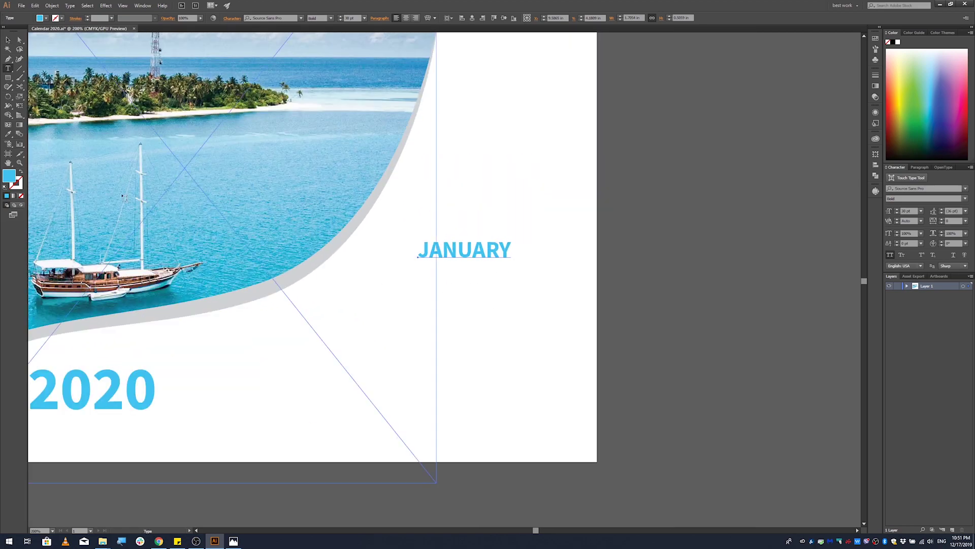
Lock the curved sailboat photo together with the gray band
click(8, 40)
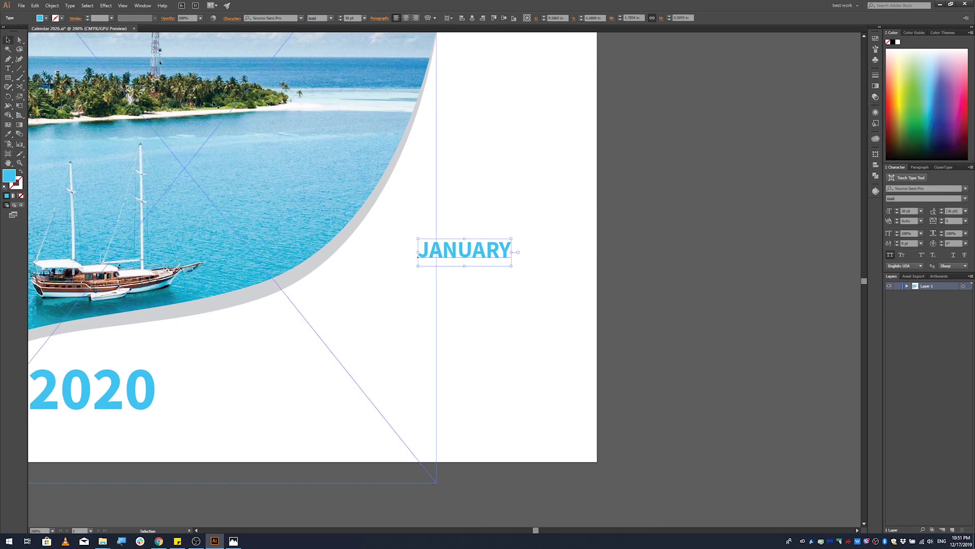
click(291, 180)
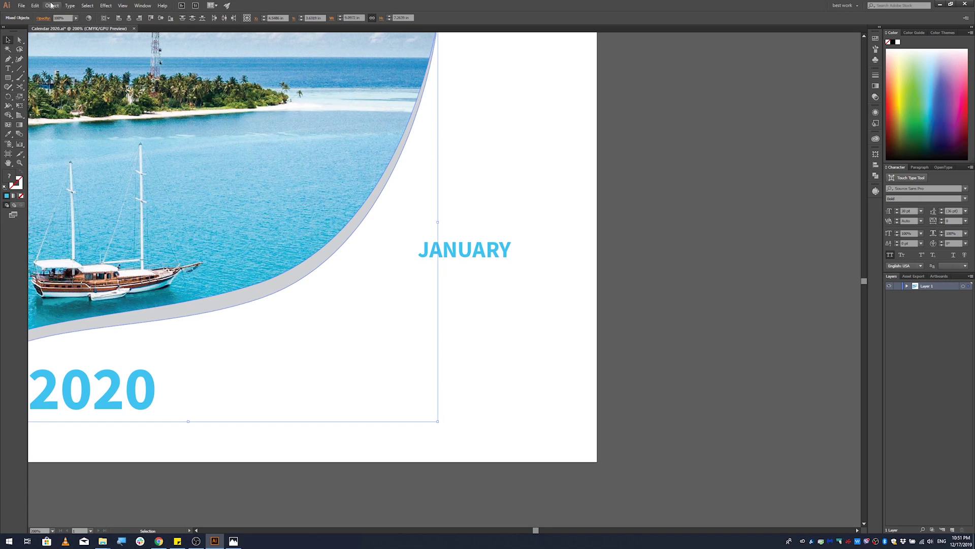
click(52, 5)
mouse_move(69, 50)
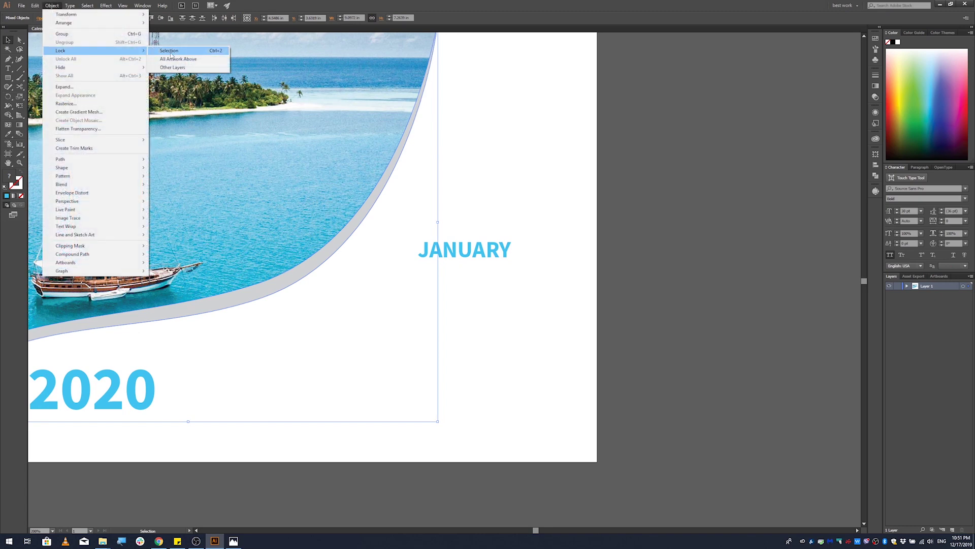
click(171, 53)
Move the JANUARY text slightly up in the white area beside the curve
scroll(446, 336, up, 1)
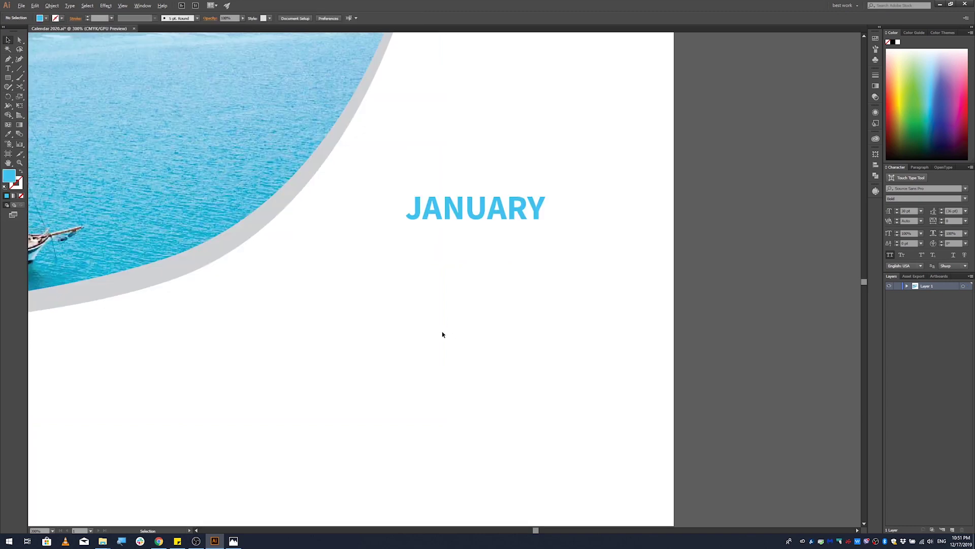
scroll(443, 335, down, 1)
drag(460, 249, 459, 228)
scroll(433, 257, up, 1)
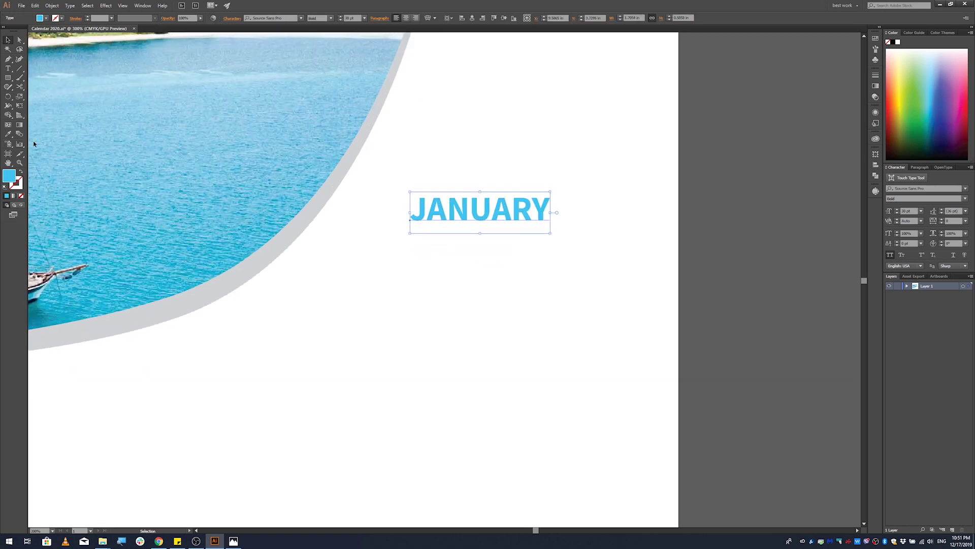
Add a separate text object reading "1" below and slightly left of the JANUARY heading
click(7, 69)
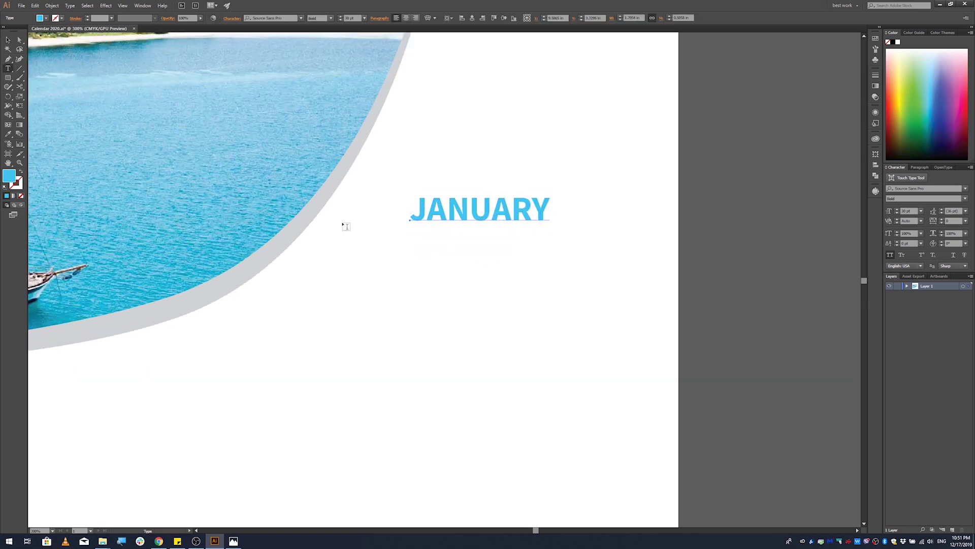
click(387, 276)
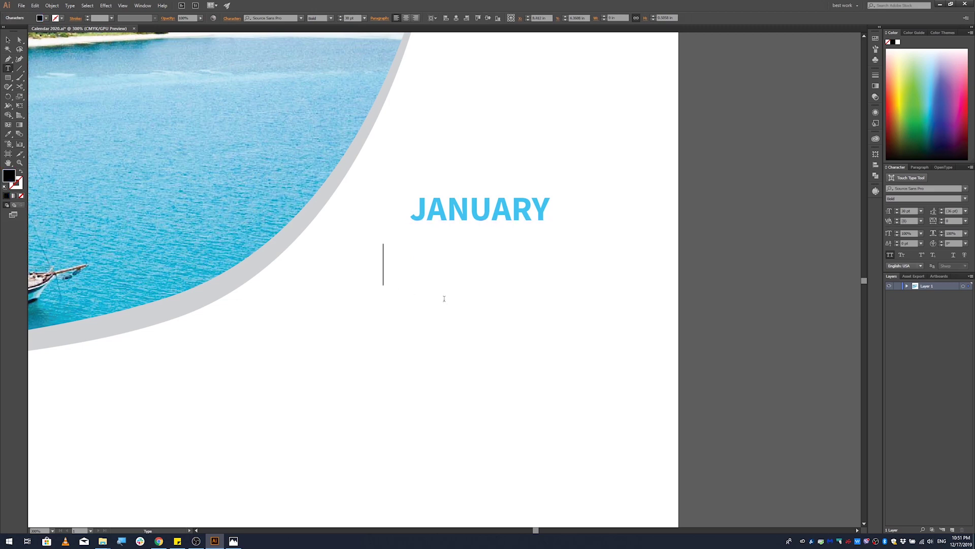
text(1)
key(Escape)
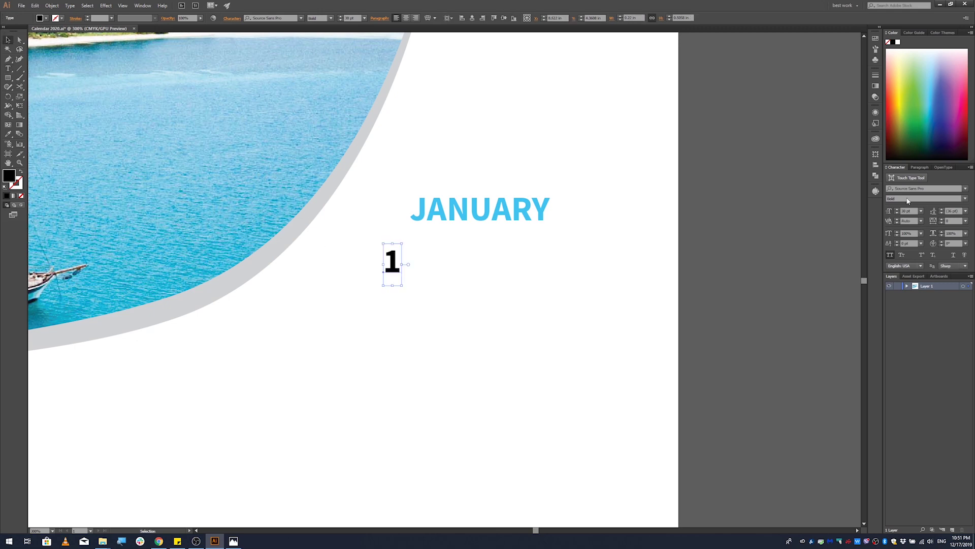
Set the number 1 in the Regular font style at 15 pt
click(896, 212)
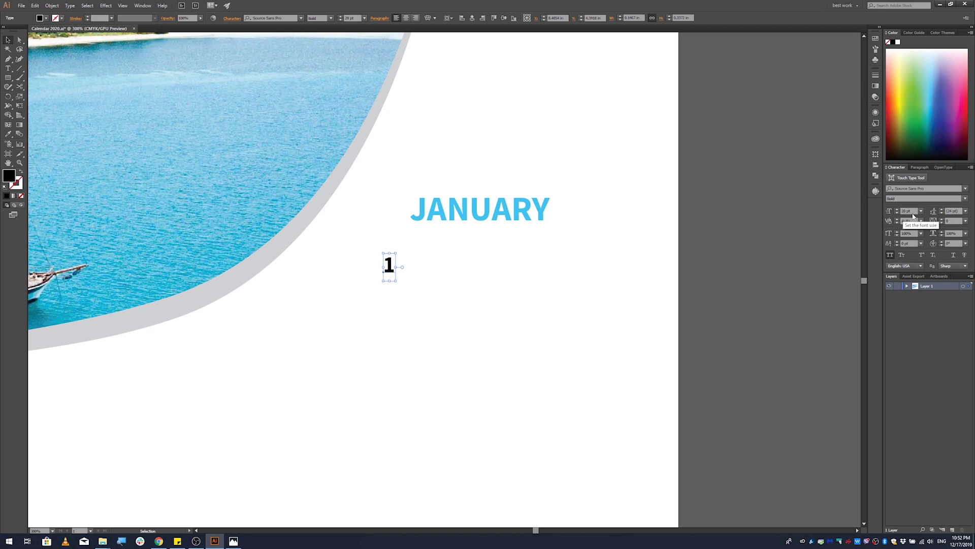
click(922, 212)
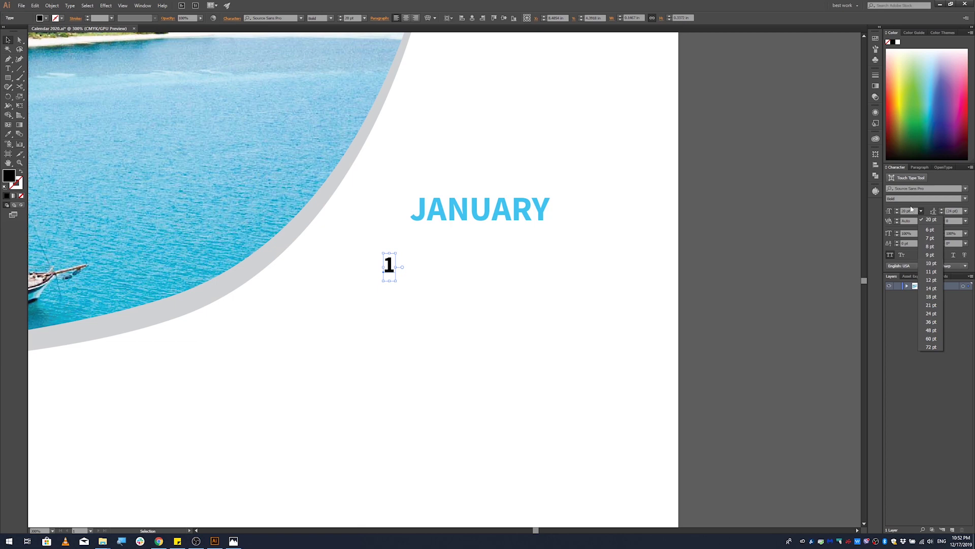
click(966, 199)
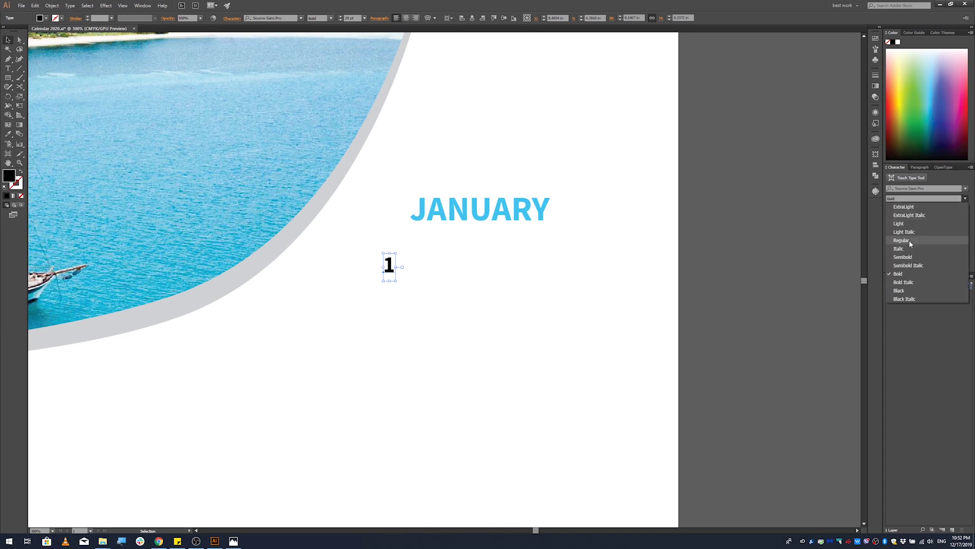
click(903, 240)
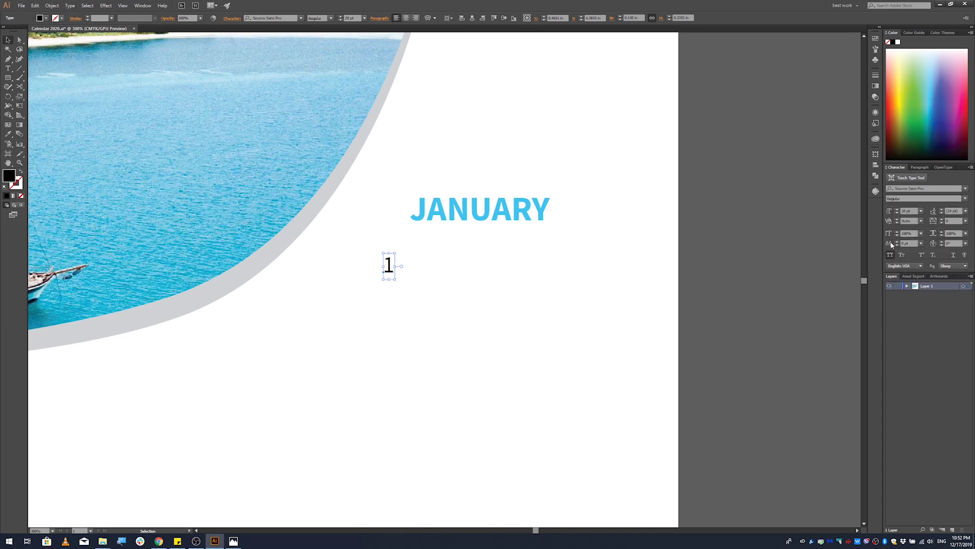
click(897, 213)
click(897, 213)
click(897, 213)
click(897, 213)
click(897, 212)
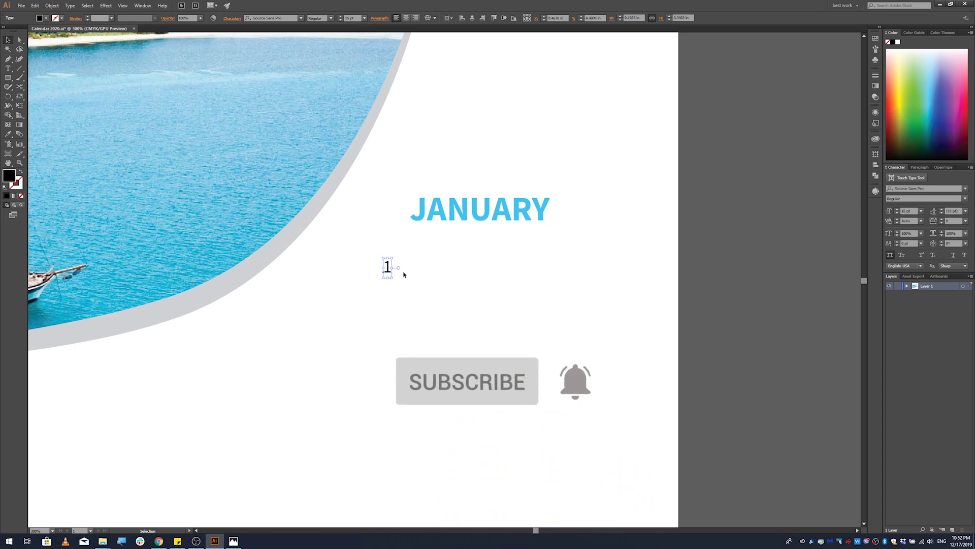
Change the number 1's fill to dark gray and place it farther left below JANUARY
click(401, 254)
drag(398, 254, 355, 279)
click(897, 254)
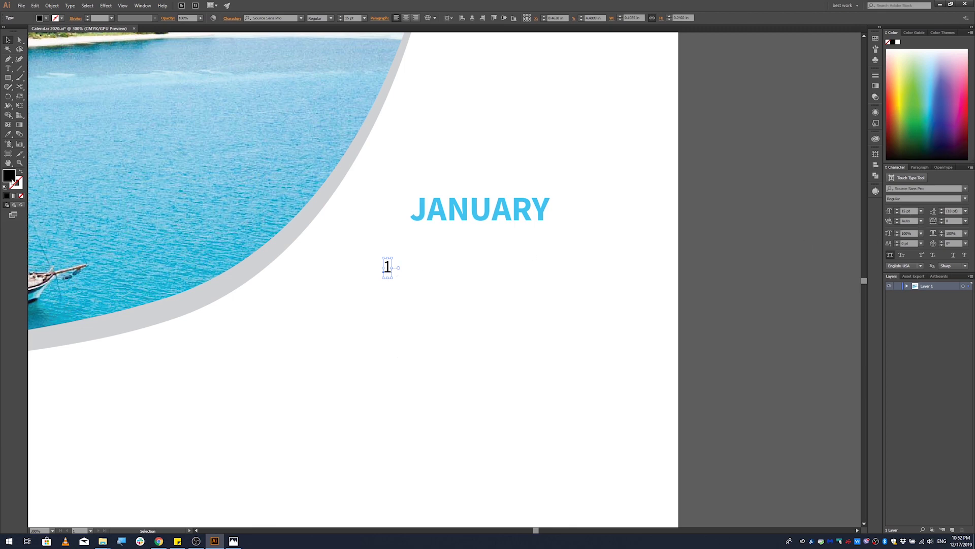
click(46, 18)
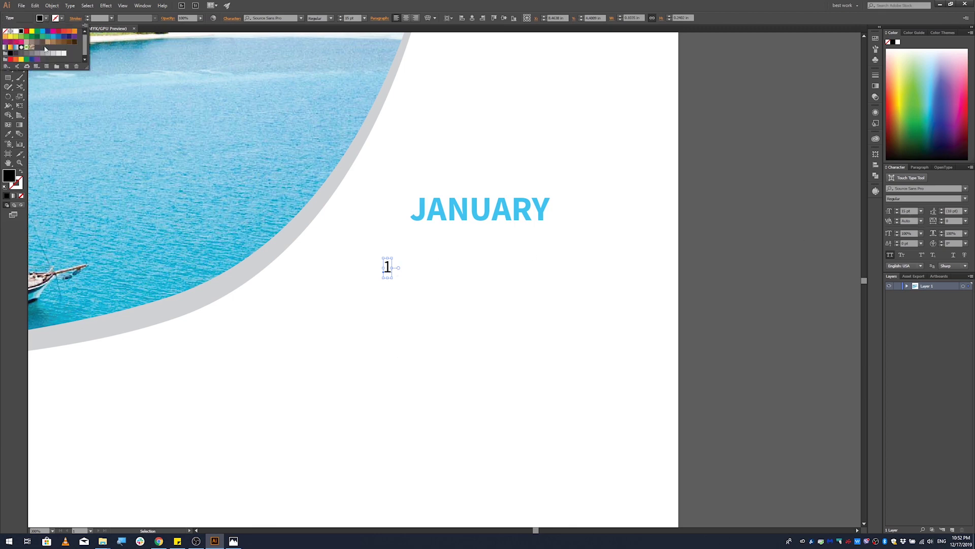
click(26, 53)
click(20, 53)
click(16, 54)
click(406, 272)
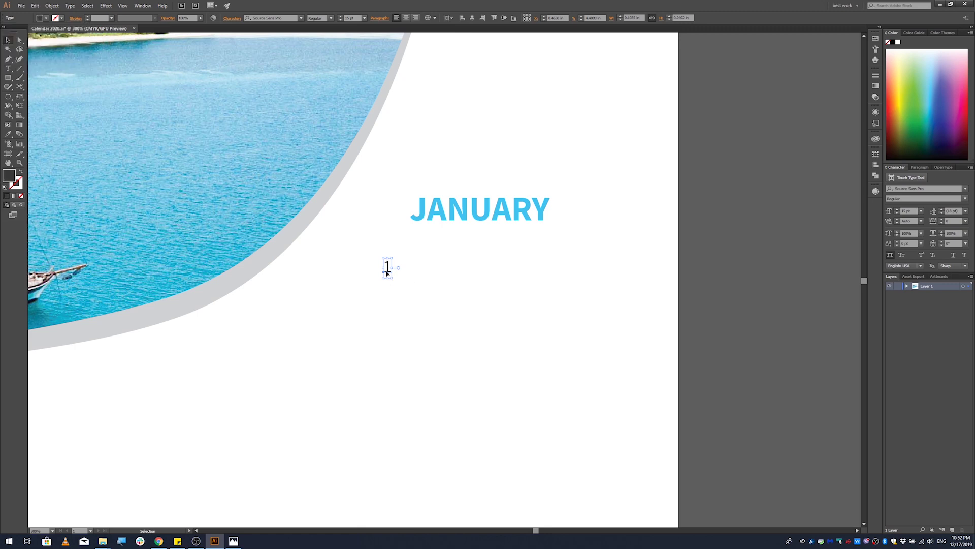
click(397, 265)
drag(387, 271, 385, 278)
click(385, 279)
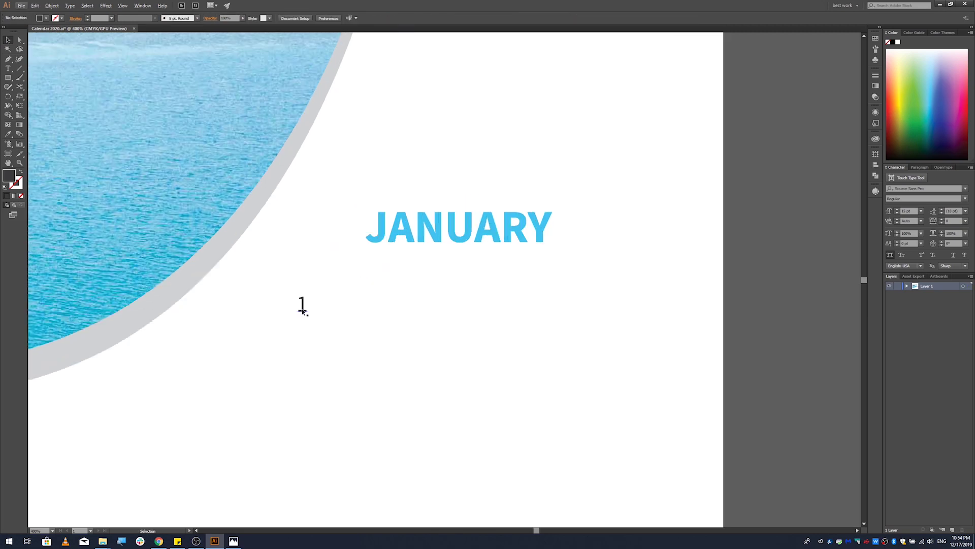
Duplicate the number 1 horizontally into a row of seven, evenly spaced about 0.4 in apart
drag(300, 304, 348, 316)
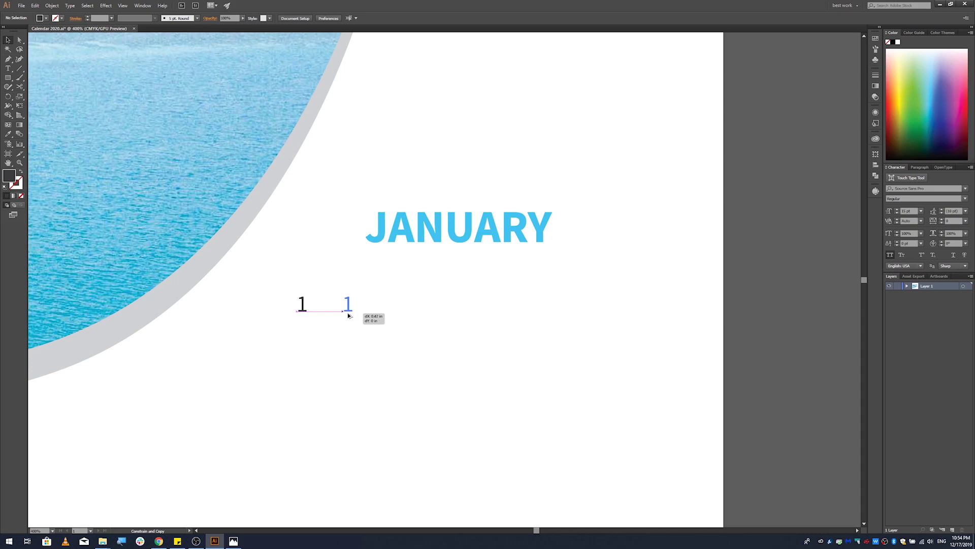
drag(348, 316, 349, 315)
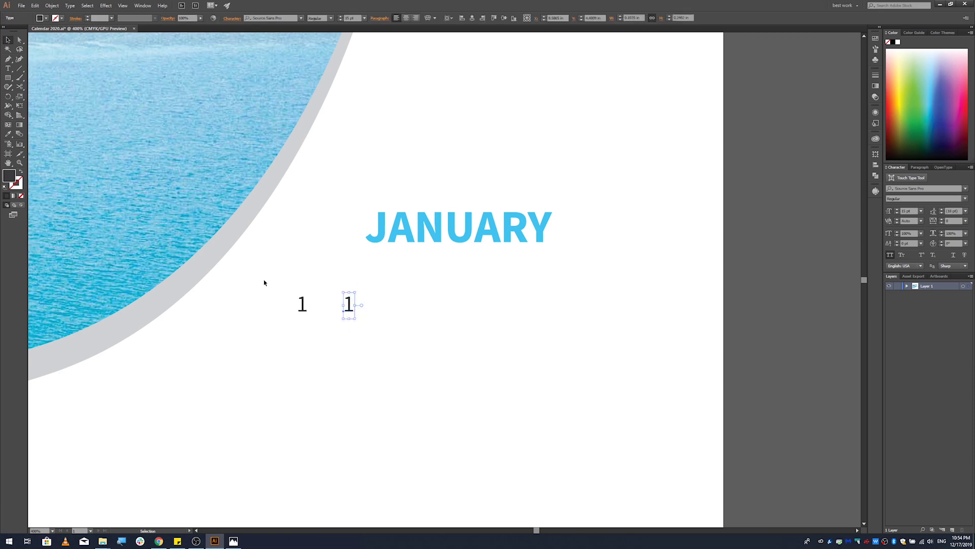
key(a)
key(ctrl+d)
key(ctrl+d)
key(ctrl+d)
key(ctrl+d)
key(ctrl+d)
key(v)
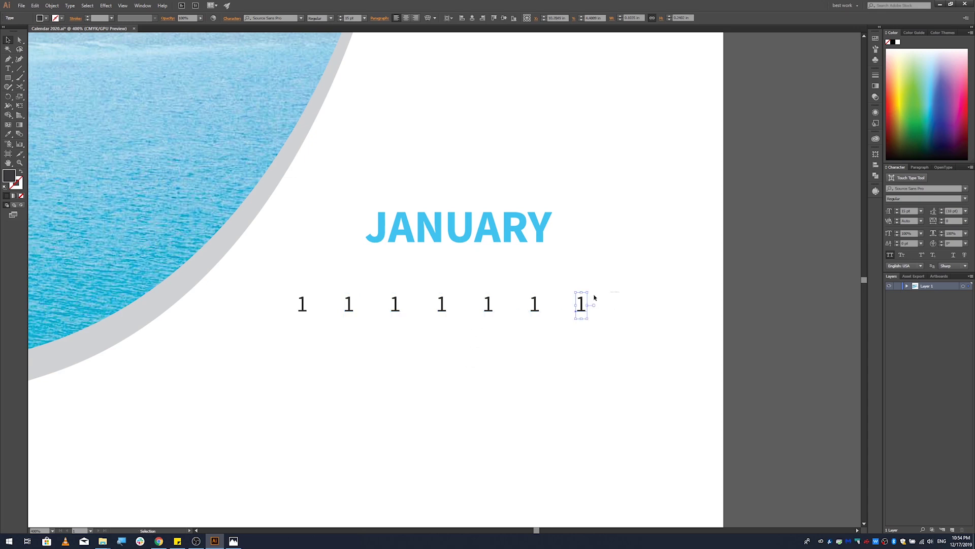
Shift the whole row of seven numbers slightly down and place a copy of it about 0.3 in above
drag(279, 342, 279, 341)
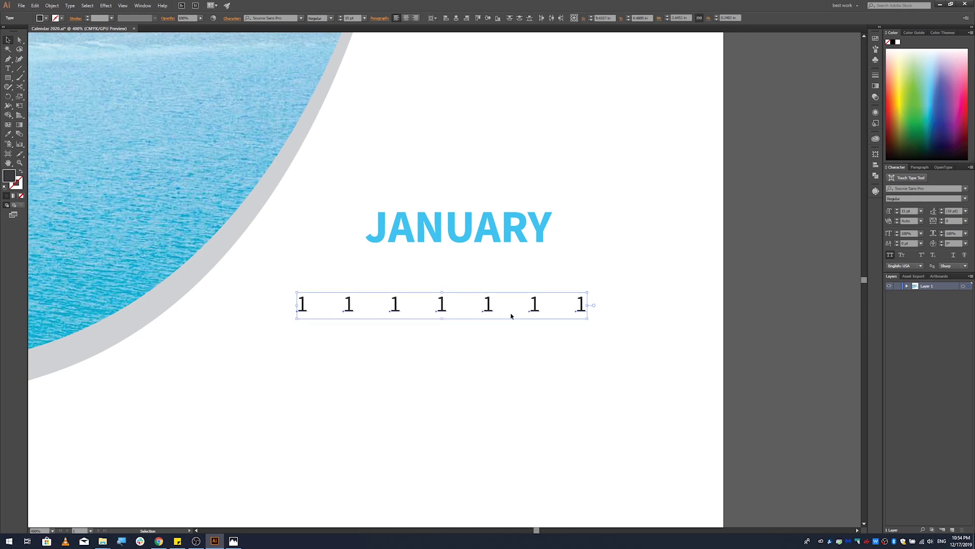
mouse_move(489, 307)
mouse_down()
mouse_move(492, 323)
mouse_move(494, 292)
mouse_up()
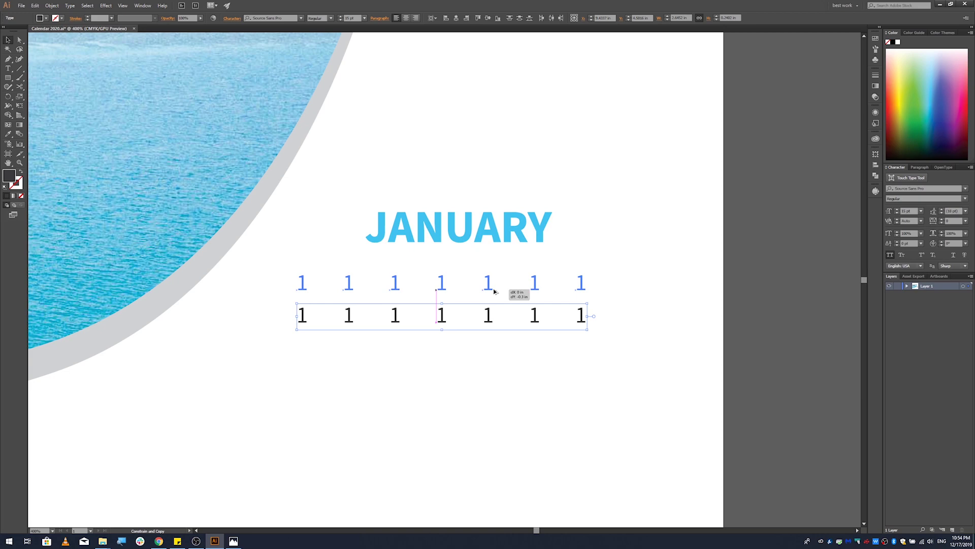
drag(494, 291, 494, 292)
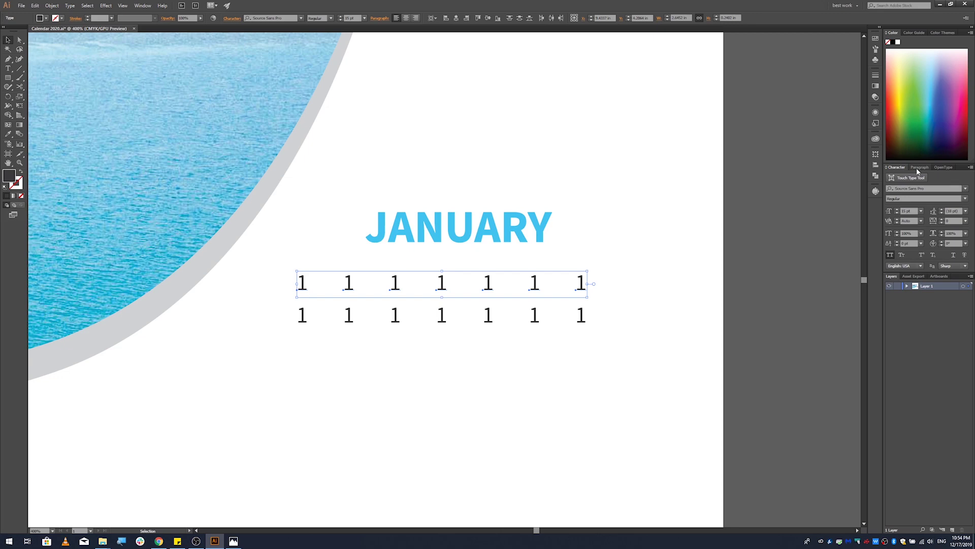
Center-align the text in both number rows and move them right to sit centered under JANUARY
drag(599, 281, 273, 343)
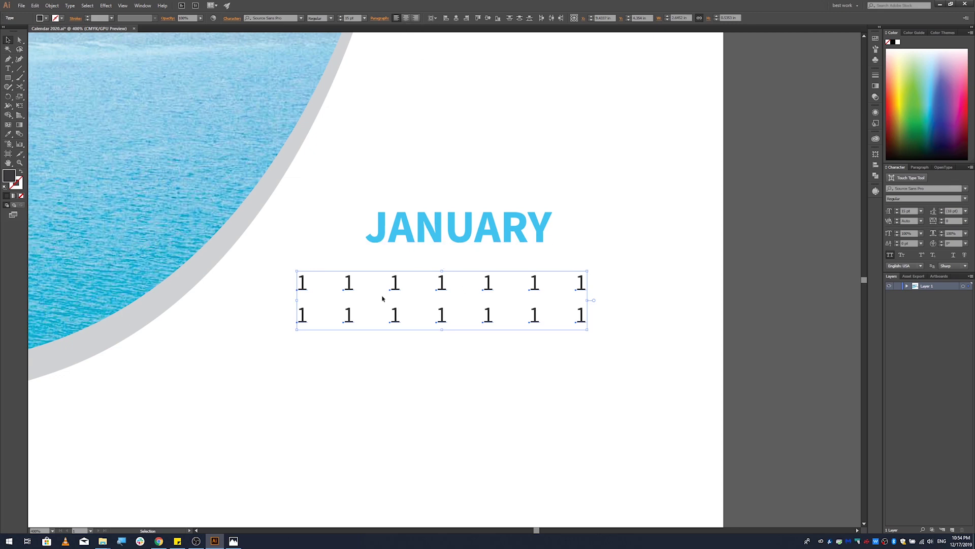
click(406, 18)
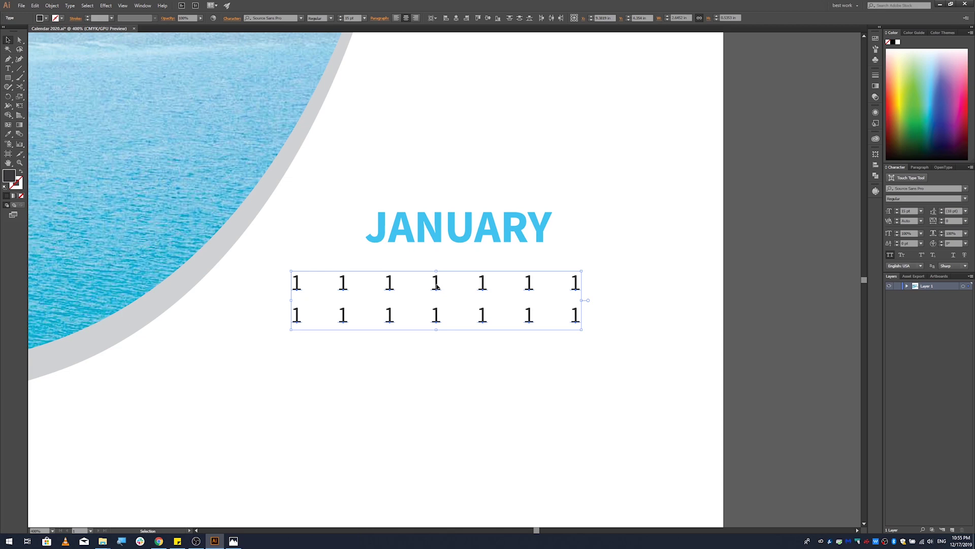
mouse_move(436, 286)
mouse_down()
mouse_move(470, 287)
mouse_move(451, 287)
mouse_up()
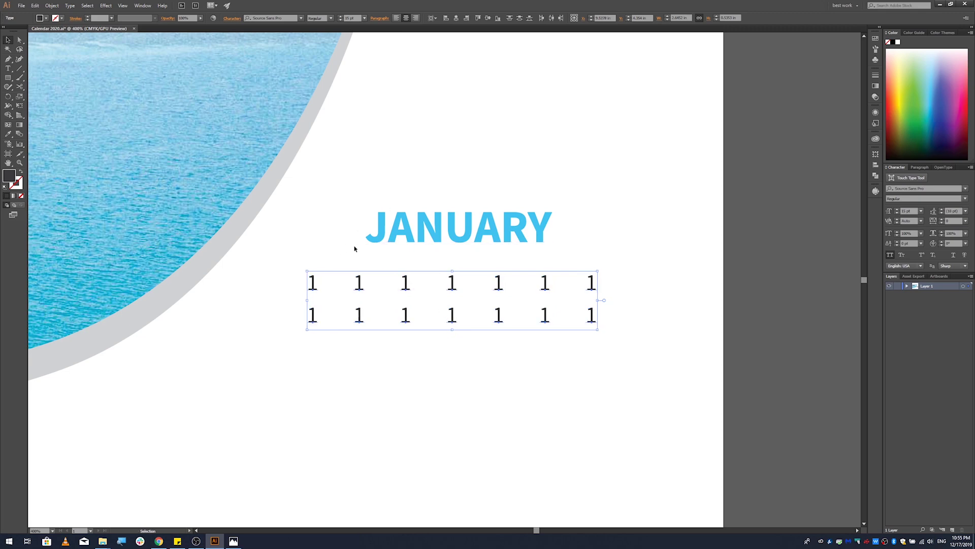
click(333, 246)
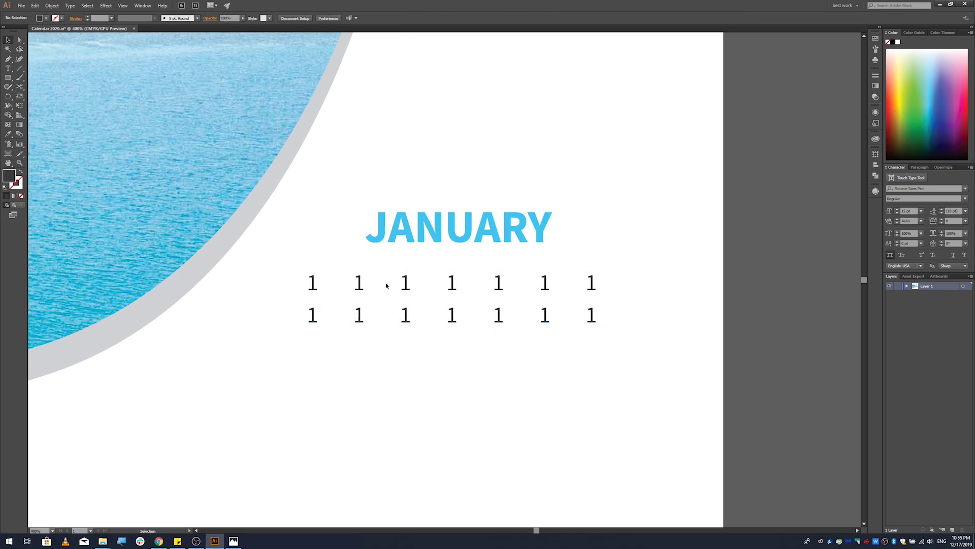
key(t)
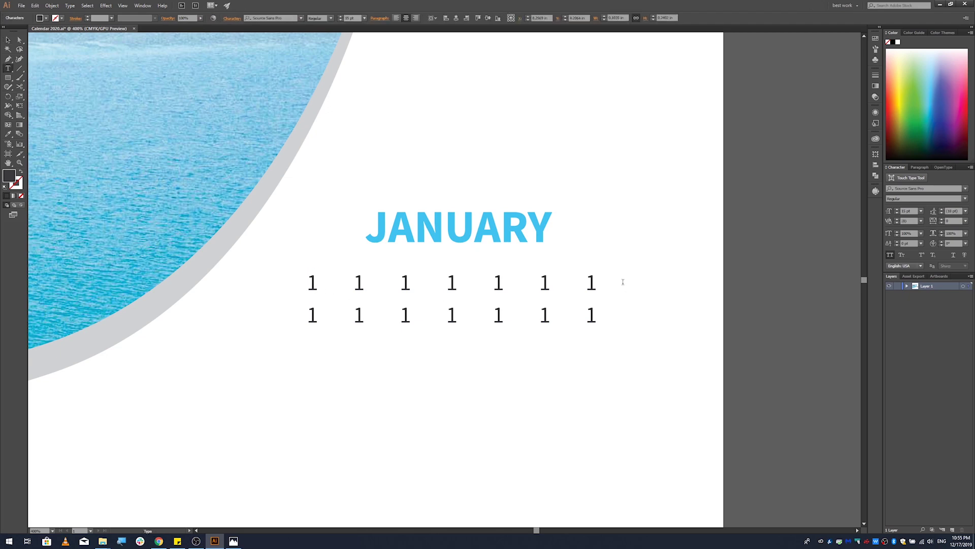
click(318, 283)
key(Escape)
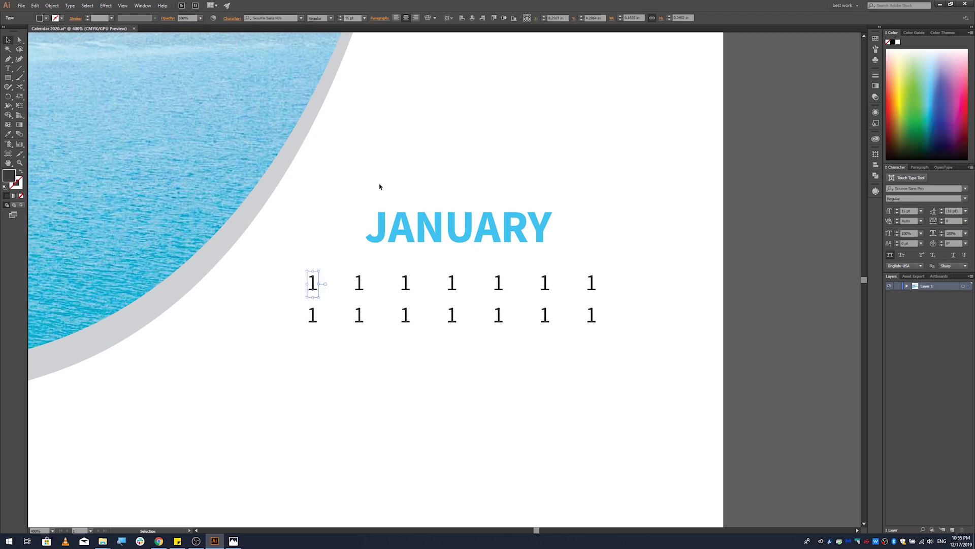
click(265, 291)
key(t)
click(594, 283)
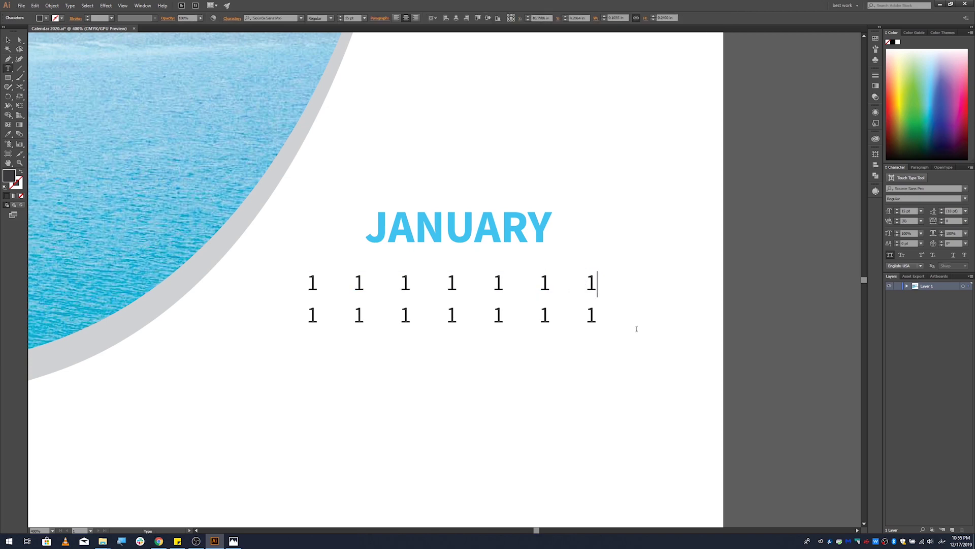
key(Escape)
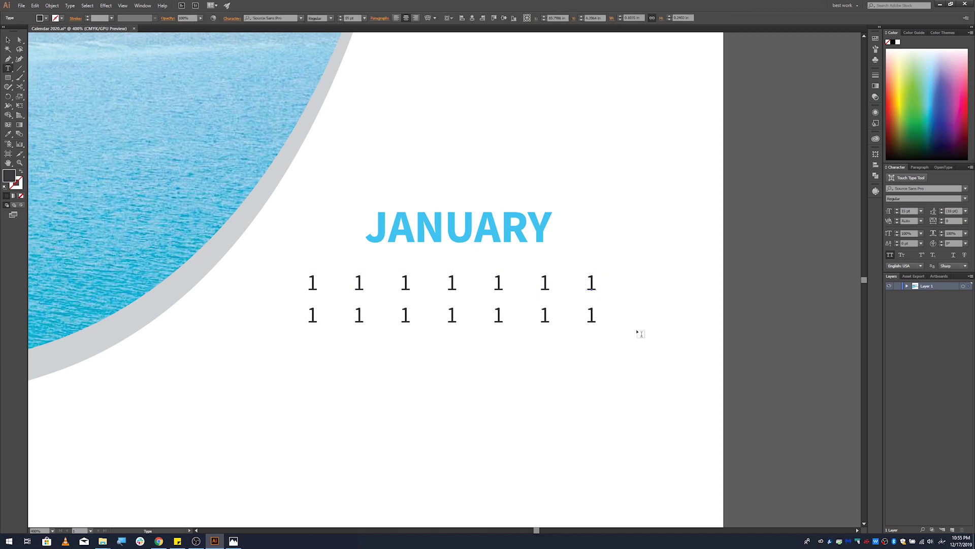
key(w)
key(ctrl+a)
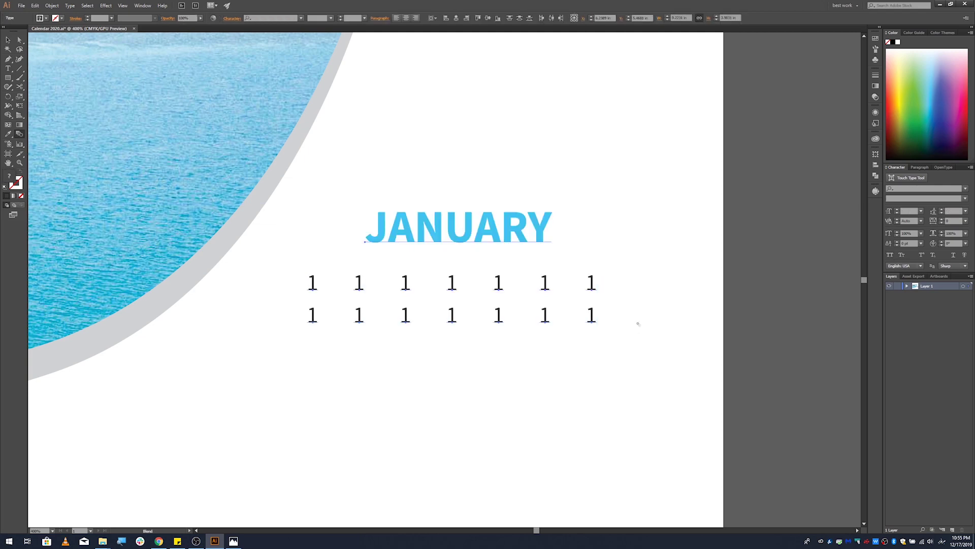
key(v)
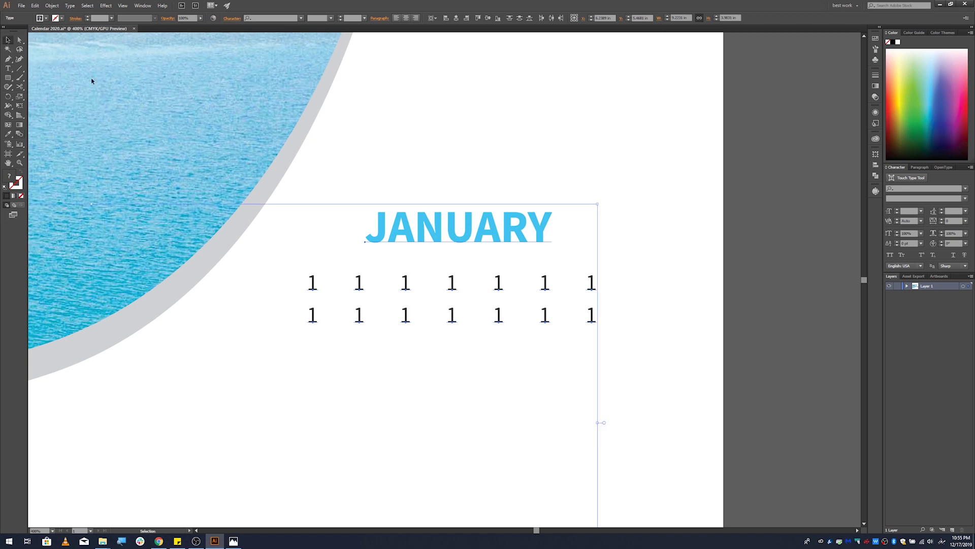
click(678, 293)
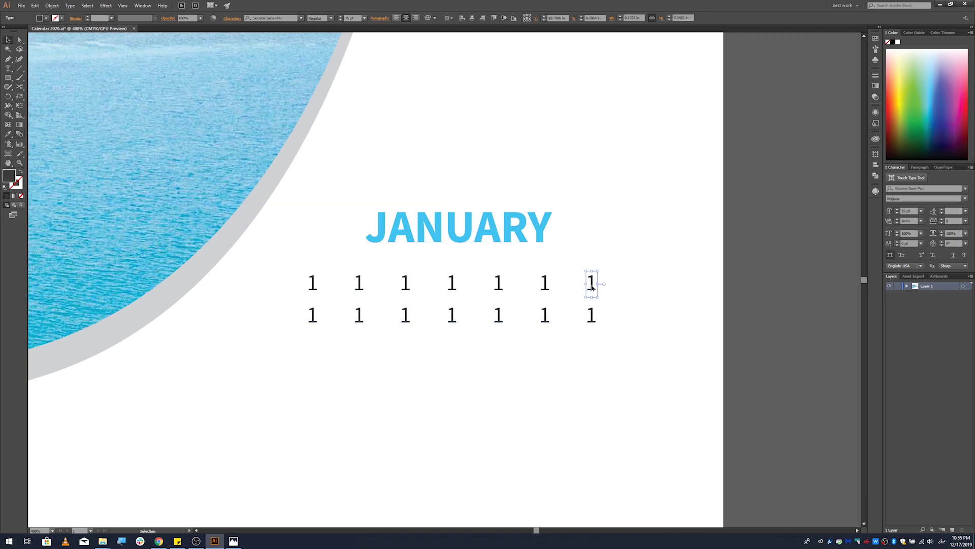
Replace the last number 1 in the upper row with the Dhivehi day name އާދިއްތަ
key(t)
click(606, 305)
double_click(593, 282)
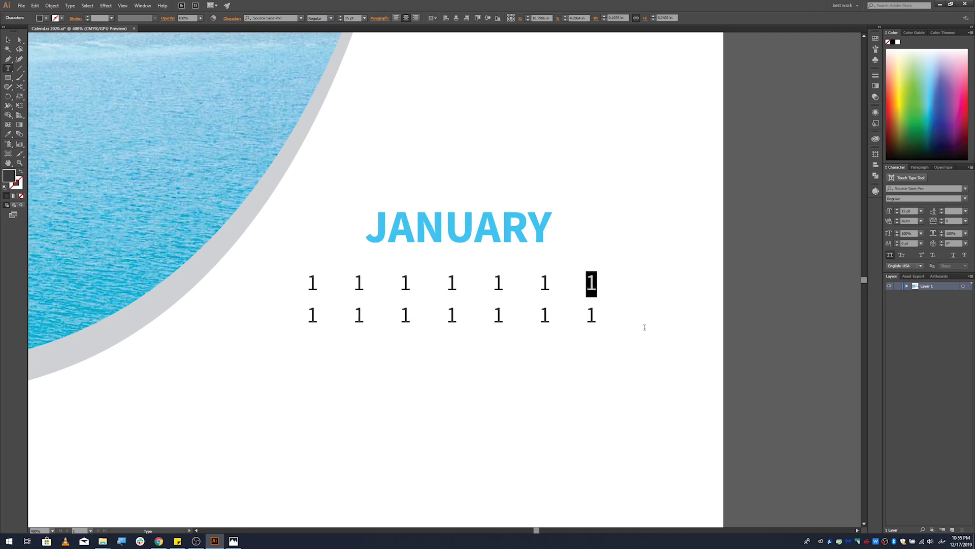
key(ctrl+v)
key(ctrl+v)
key(ctrl+v)
key(ctrl+v)
key(ctrl+v)
key(ctrl+v)
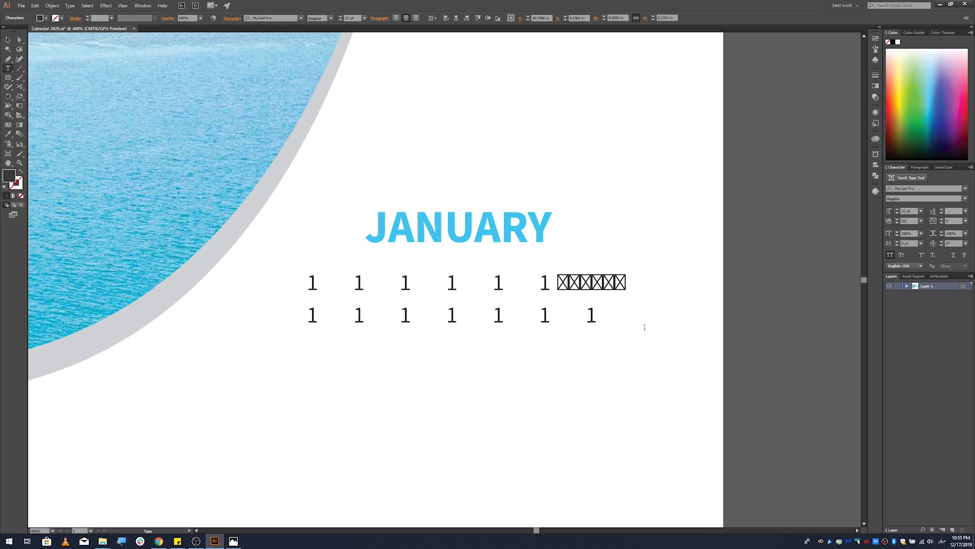
key(ctrl+v)
key(ctrl+v)
click(8, 39)
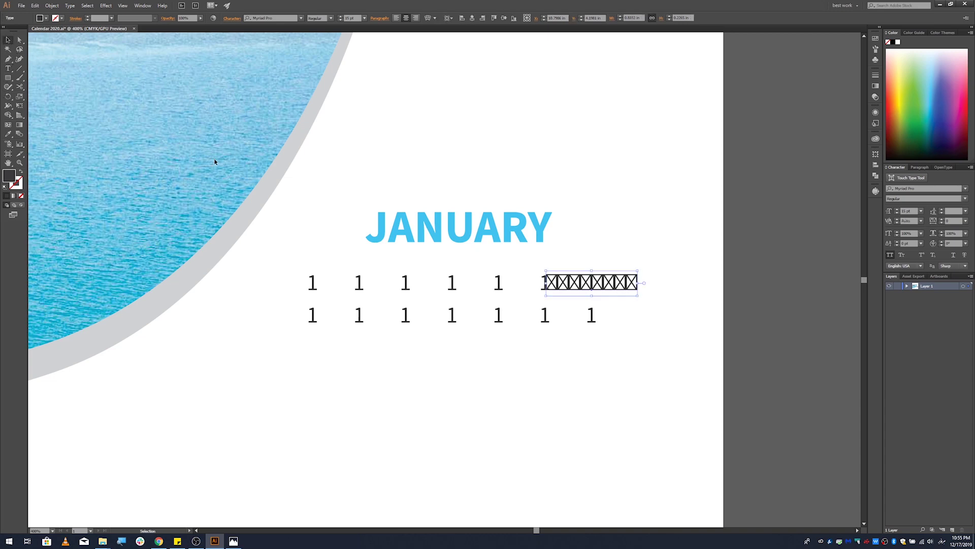
Set the font of the Dhivehi day name in the upper row to MV Bodu
click(965, 189)
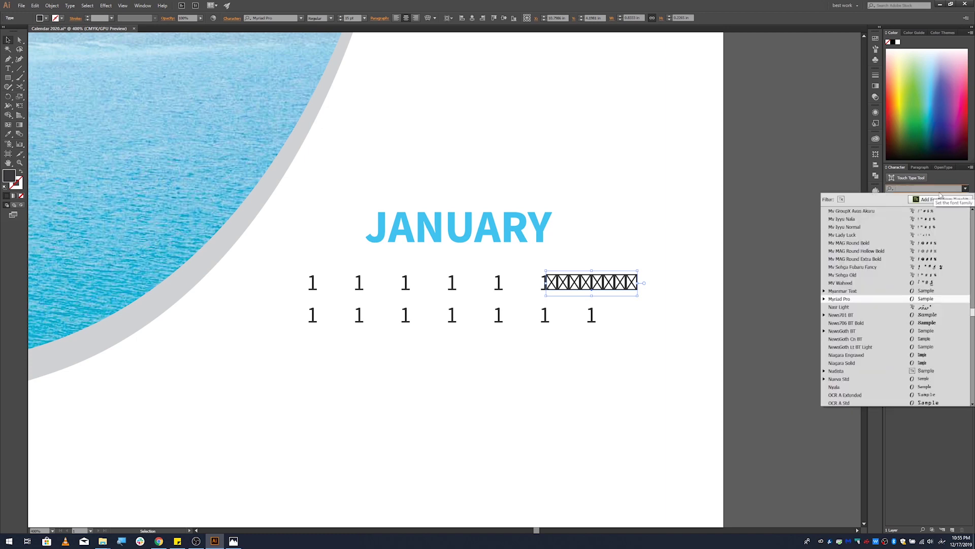
text(mv)
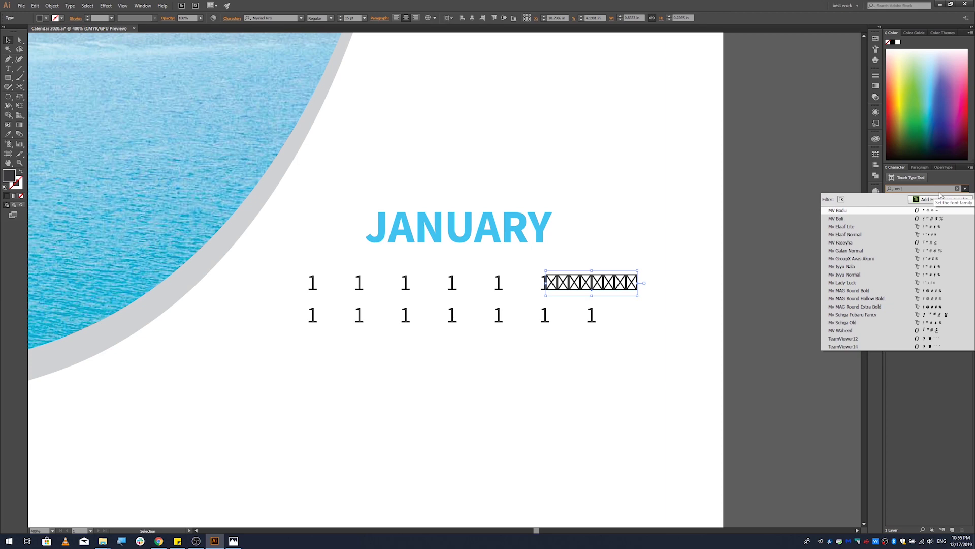
click(874, 210)
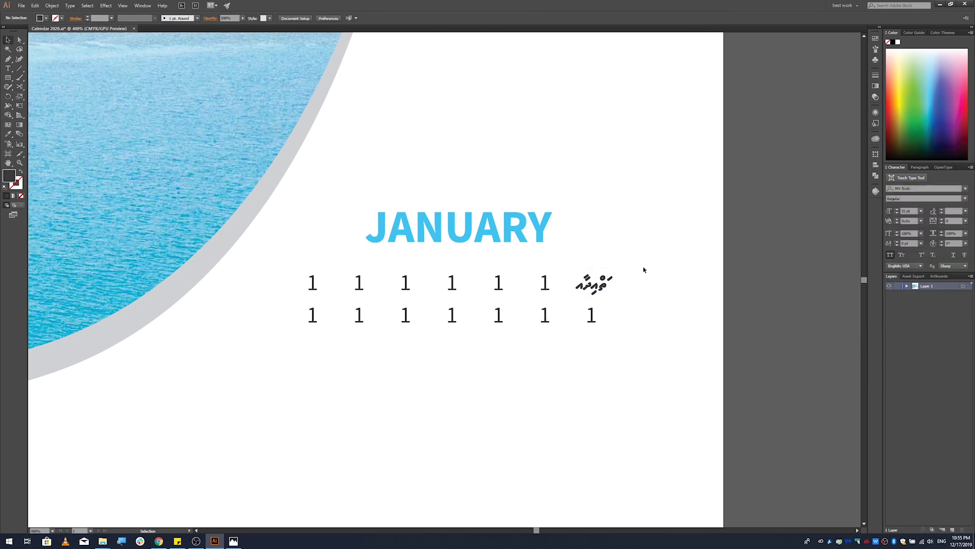